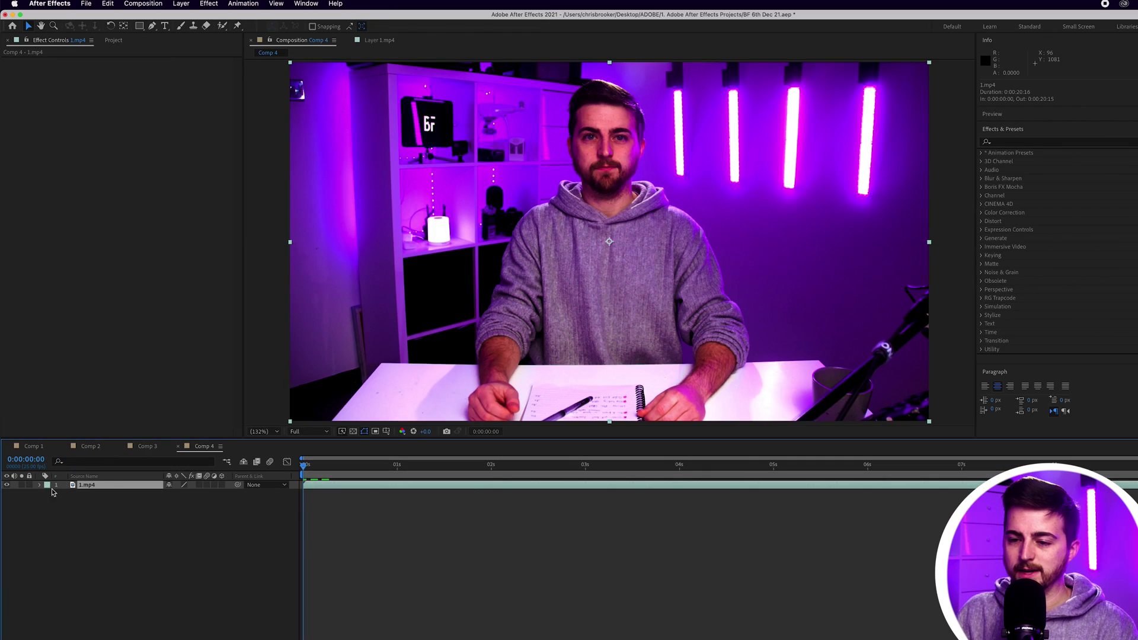
# Reveal the transform properties of the 1.mp4 layer, including Position, Scale and Rotation
pyautogui.click(39, 485)
pyautogui.click(64, 502)
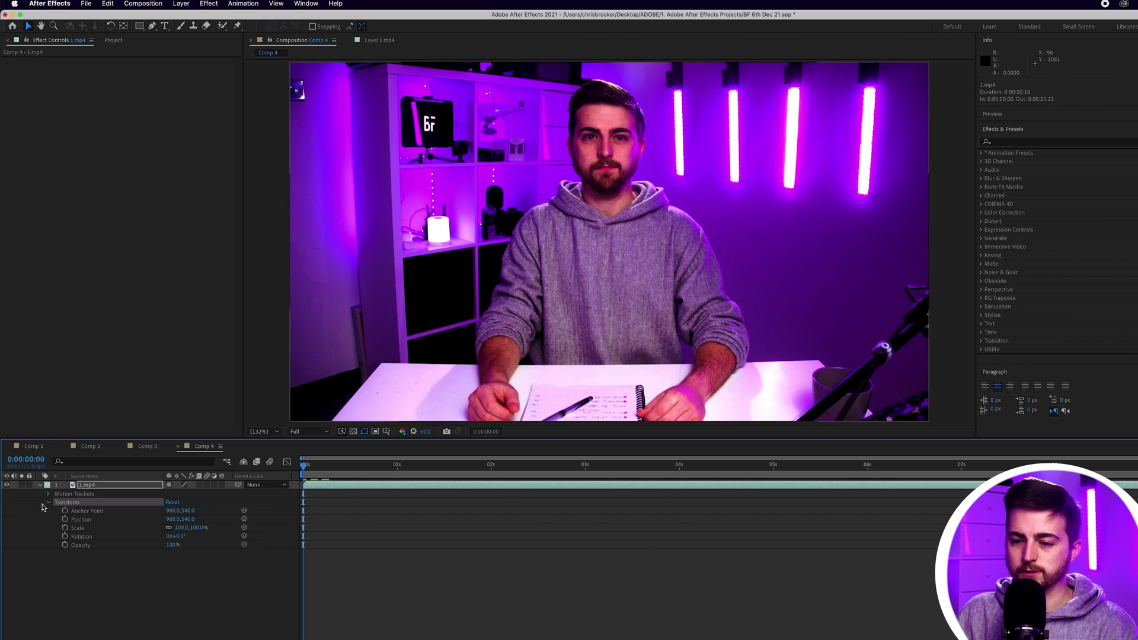
pyautogui.click(83, 520)
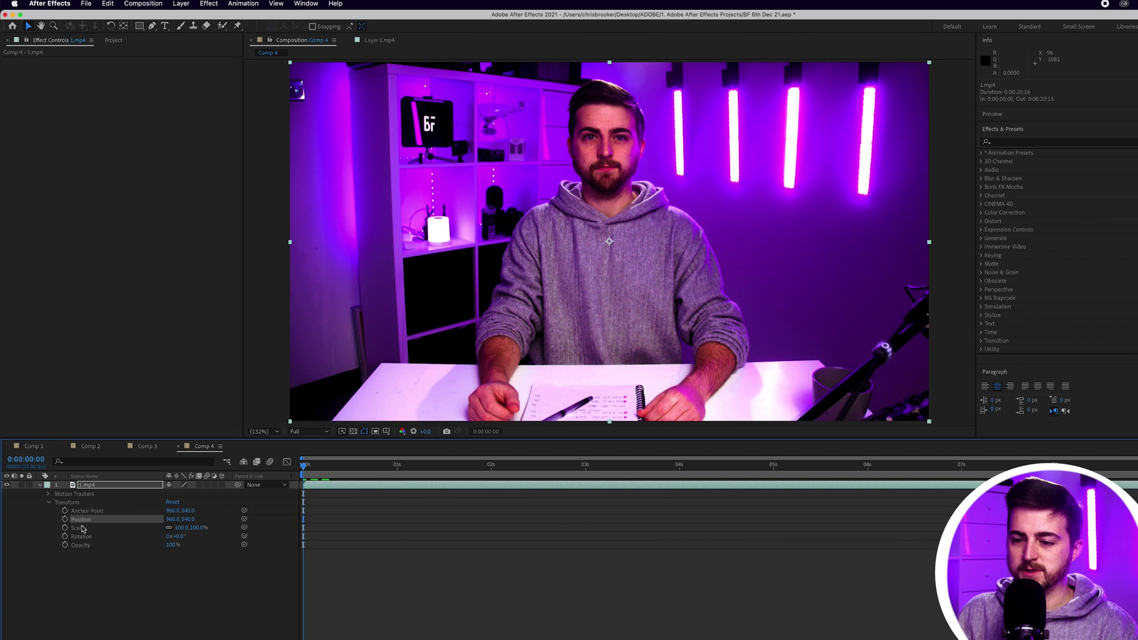
pyautogui.click(83, 528)
pyautogui.click(84, 536)
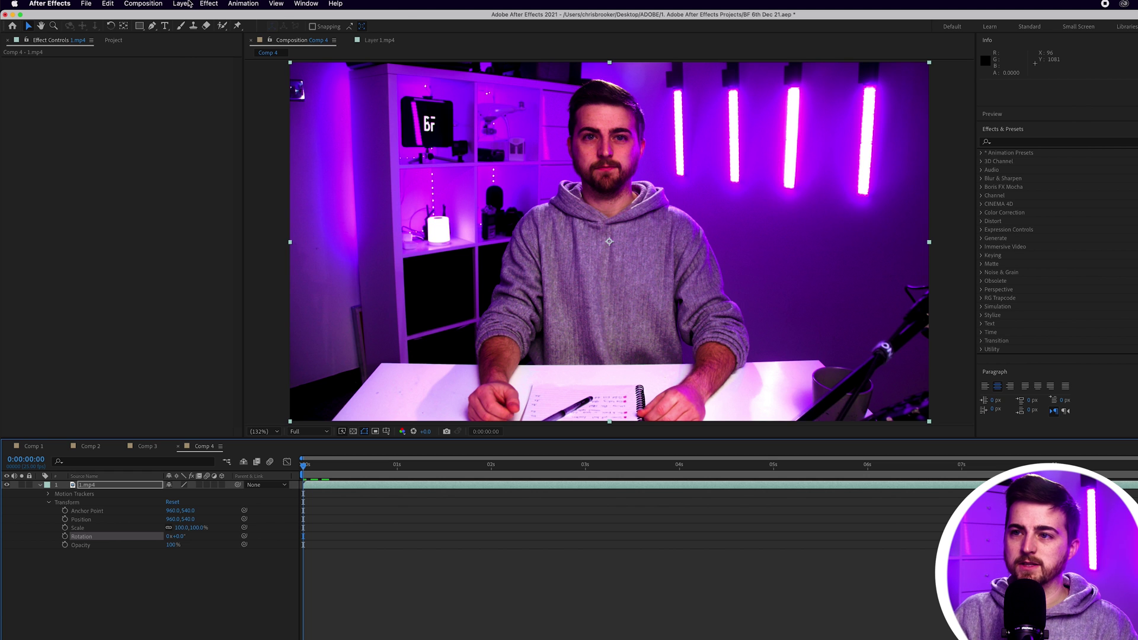
# Create a new comp-sized red solid layer above the 1.mp4 clip
pyautogui.click(188, 3)
pyautogui.moveTo(261, 14)
pyautogui.click(314, 27)
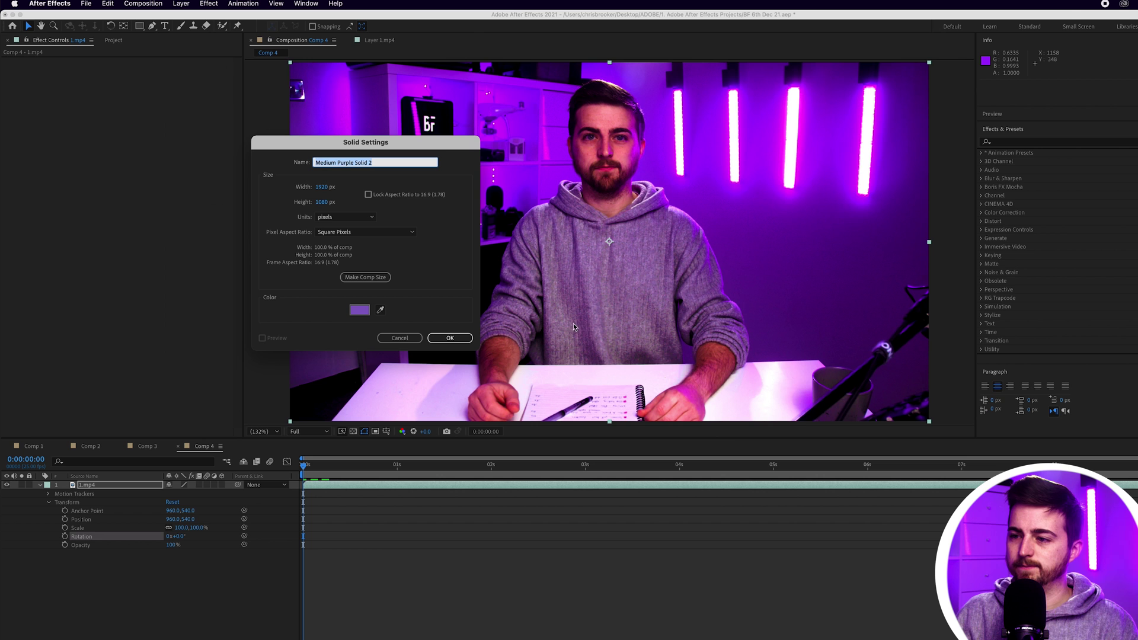
pyautogui.click(360, 311)
pyautogui.moveTo(523, 339); pyautogui.dragTo(565, 323)
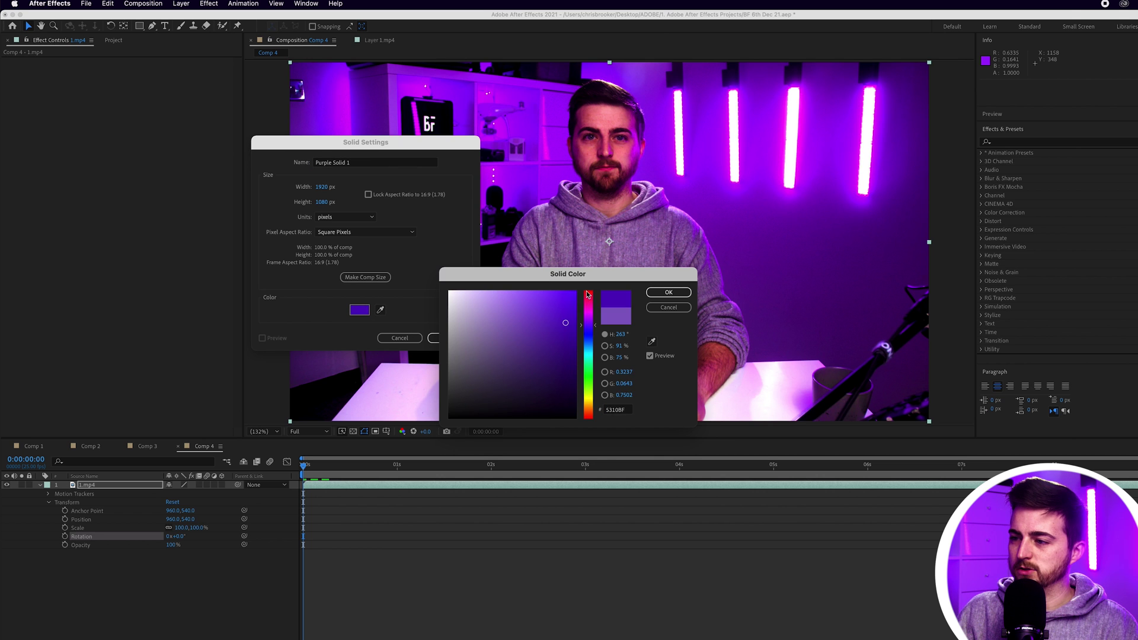
pyautogui.click(585, 296)
pyautogui.click(669, 292)
pyautogui.click(451, 338)
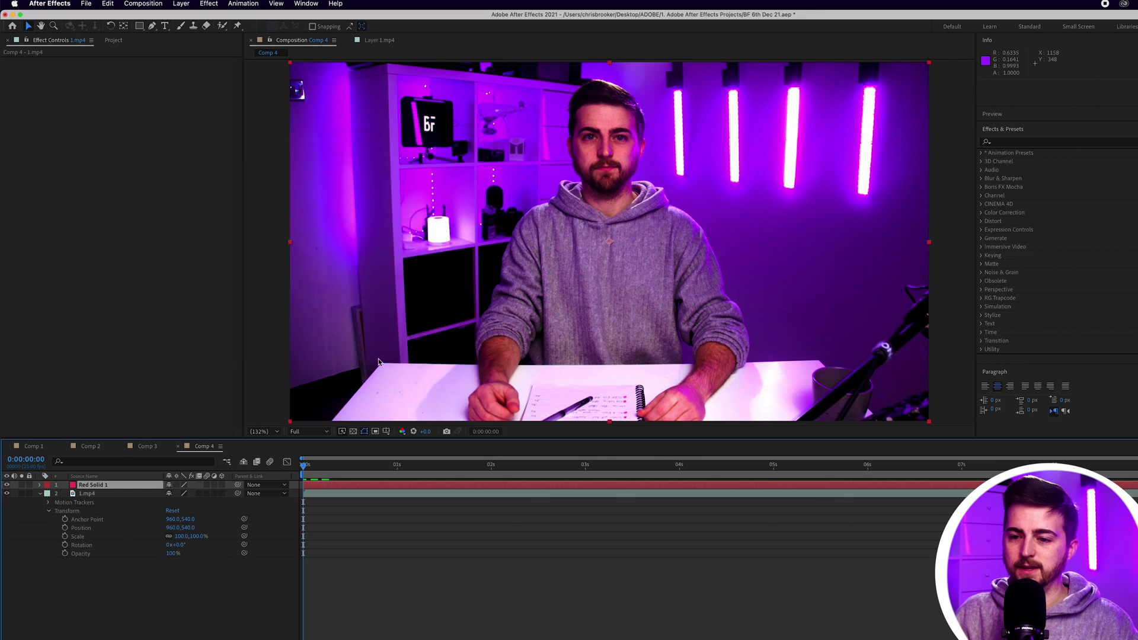
# Hide the red solid, draw an elliptical mask about 206 by 311 px on it around the man's face, and show it again
pyautogui.click(7, 485)
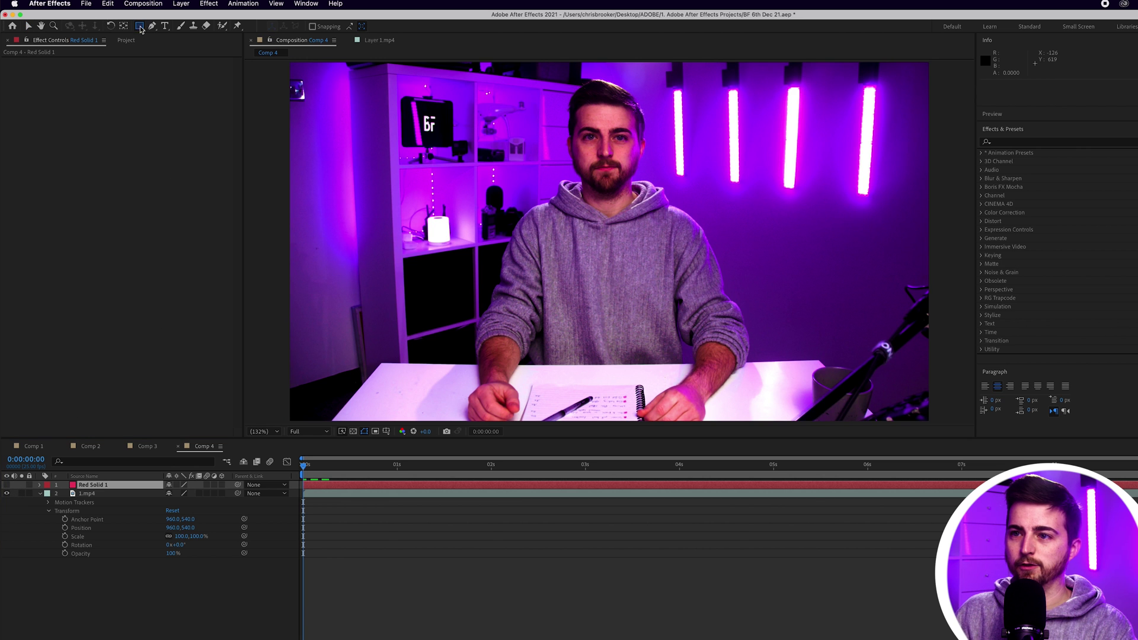
pyautogui.moveTo(139, 25); pyautogui.dragTo(178, 50)
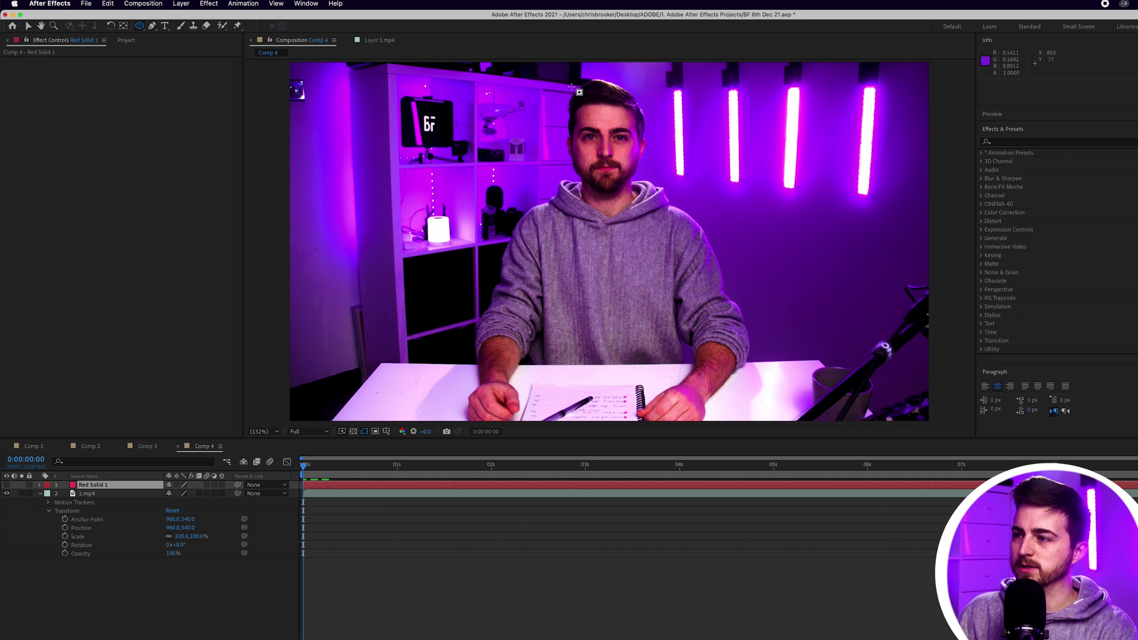
pyautogui.moveTo(572, 87); pyautogui.dragTo(640, 189)
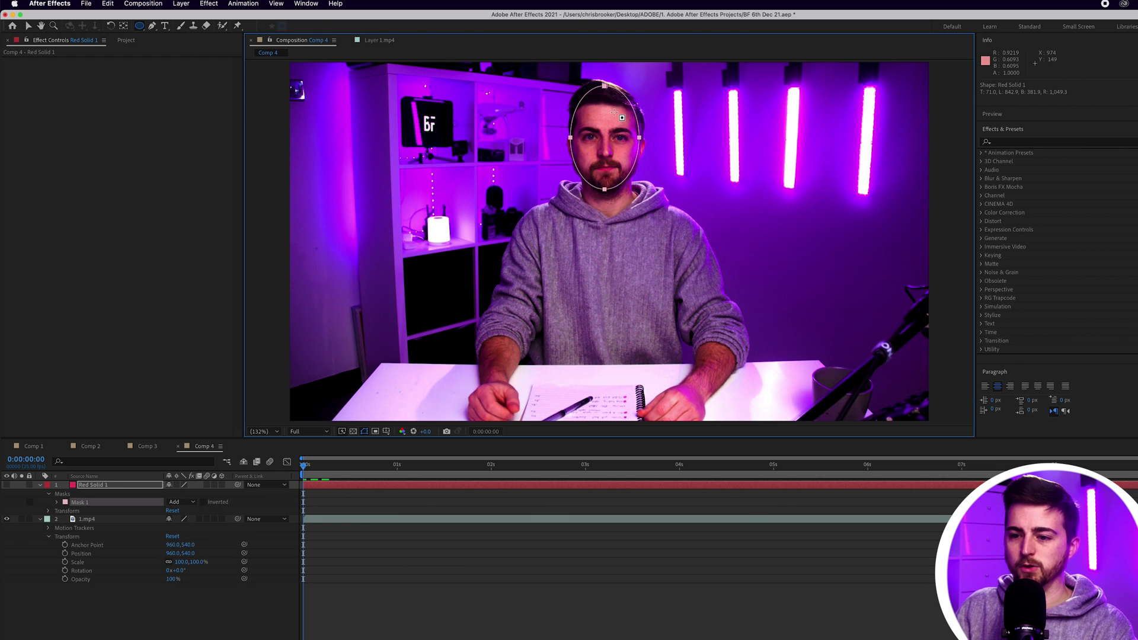
pyautogui.click(6, 485)
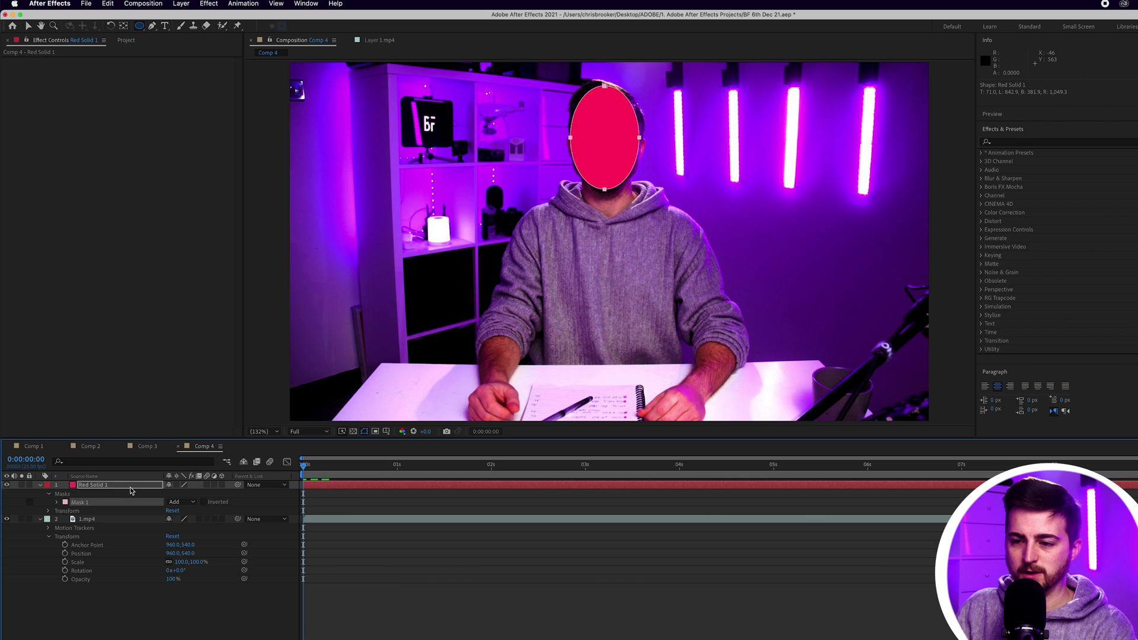
# Set the red solid's opacity to 40% and lock the layer
pyautogui.click(125, 486)
pyautogui.press('t')
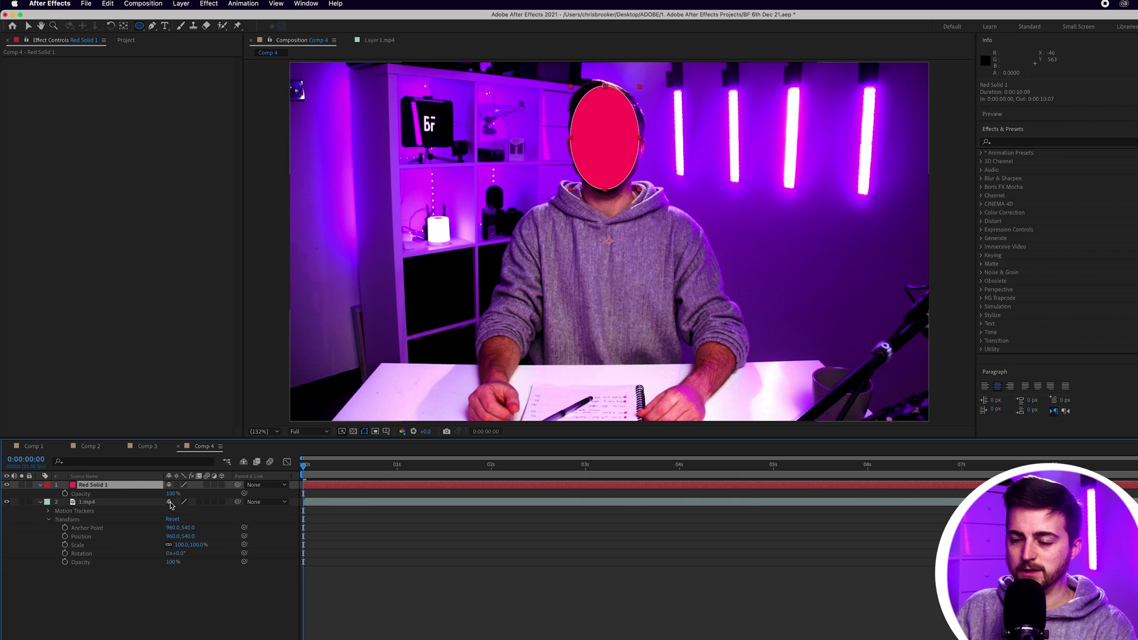
pyautogui.moveTo(172, 494)
pyautogui.mouseDown()
pyautogui.moveTo(123, 497)
pyautogui.moveTo(167, 500)
pyautogui.mouseUp()
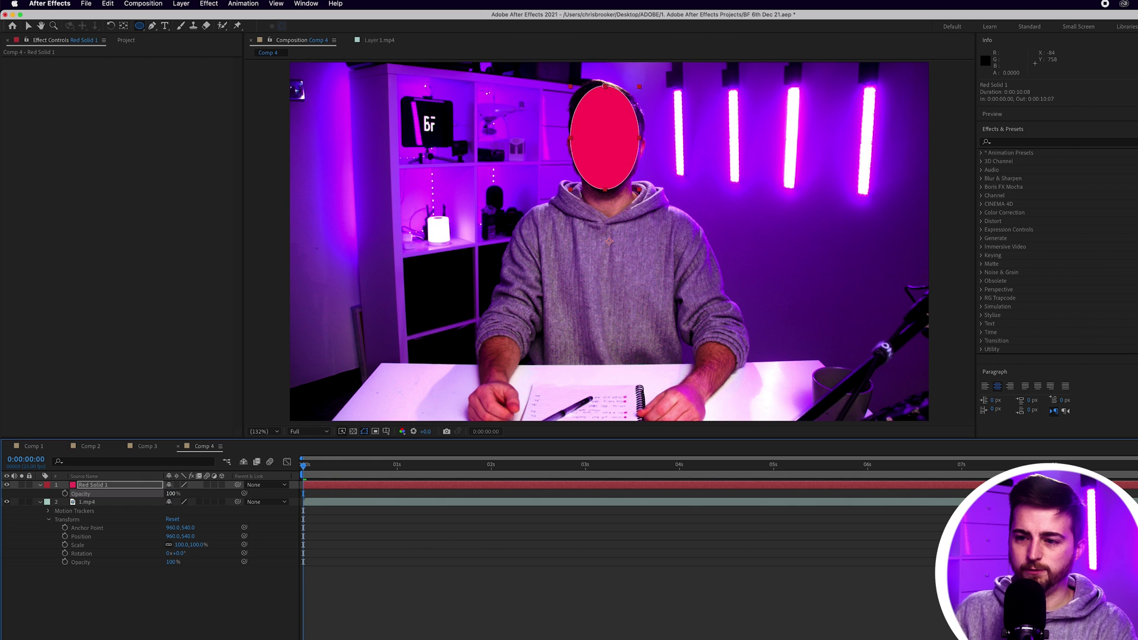
pyautogui.moveTo(180, 499); pyautogui.dragTo(182, 499)
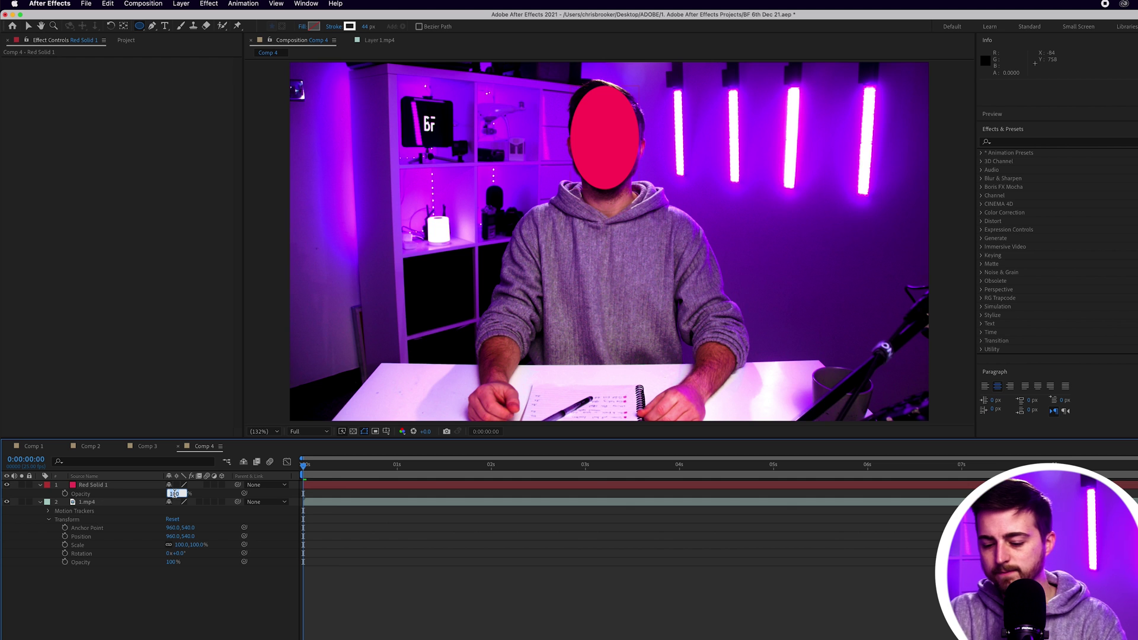
pyautogui.write('40')
pyautogui.press('Return')
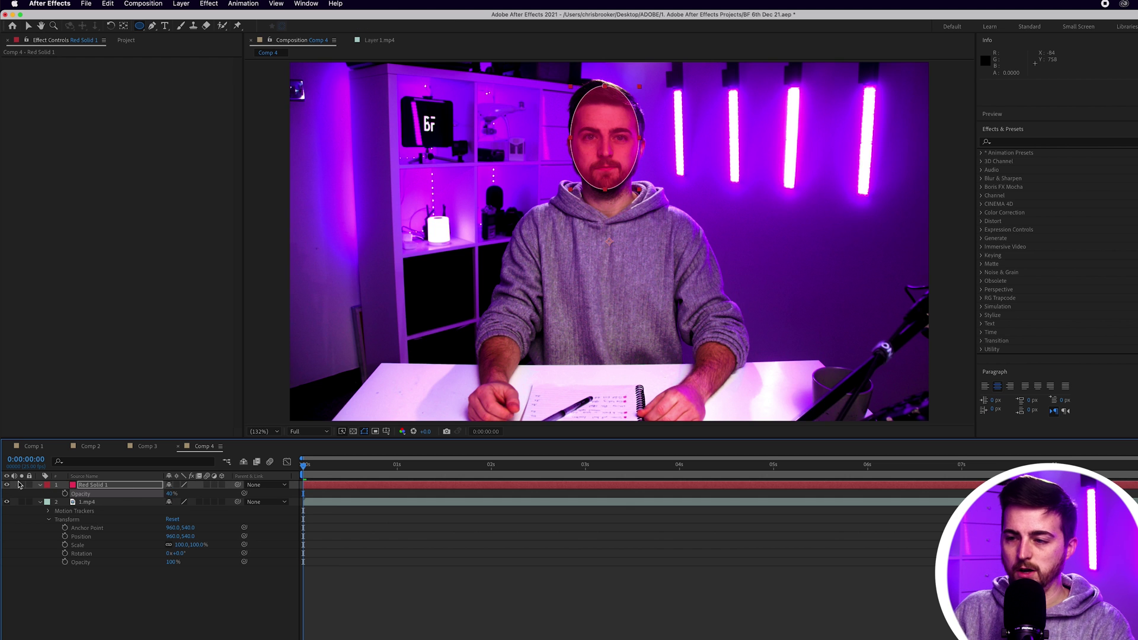
pyautogui.click(29, 484)
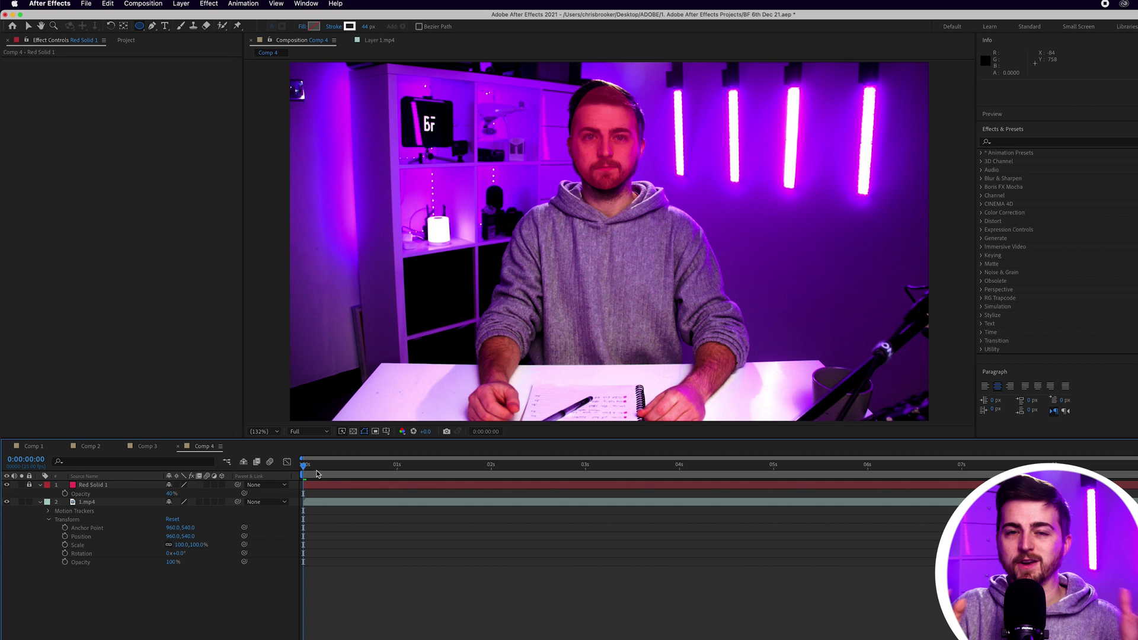
# Start Position and Rotation keyframes on the 1.mp4 layer at 0:00:00:00
pyautogui.moveTo(318, 471); pyautogui.dragTo(363, 478)
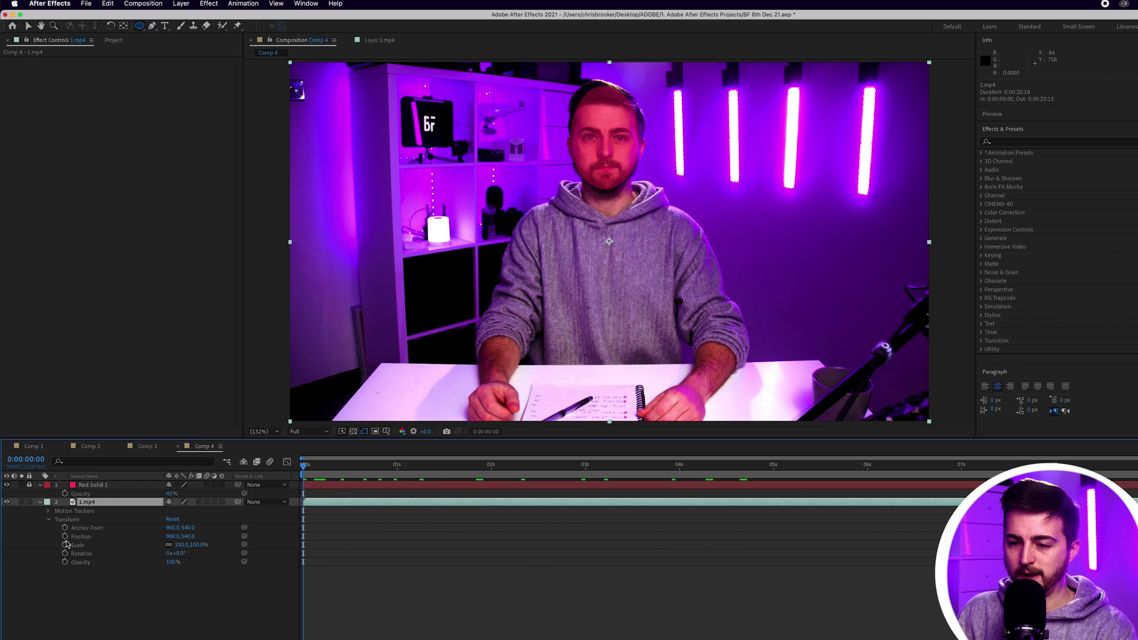
pyautogui.click(65, 536)
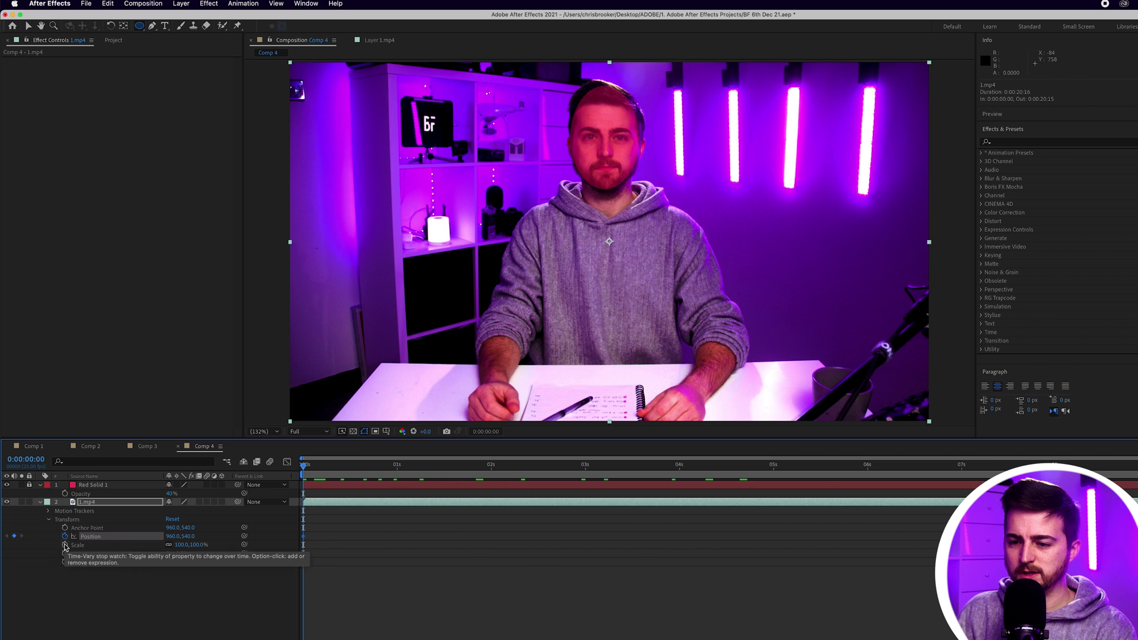
pyautogui.click(65, 552)
# At 0:00:00:14, move the 1.mp4 clip so the face lines up with the red oval
pyautogui.press('.')
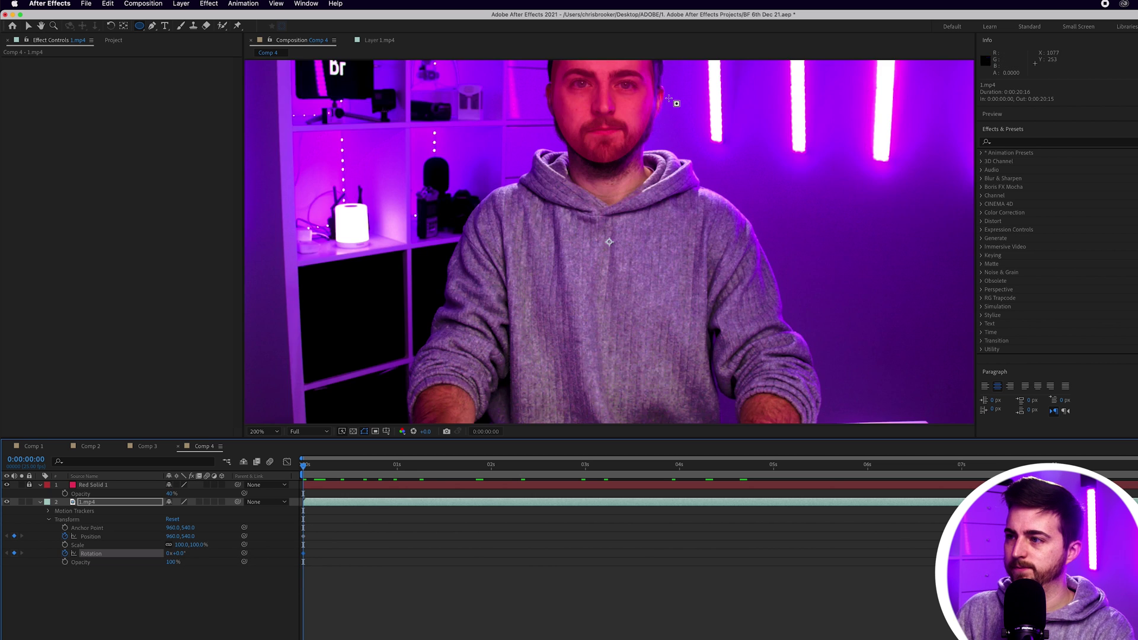
pyautogui.moveTo(624, 116); pyautogui.dragTo(495, 228)
pyautogui.click(41, 26)
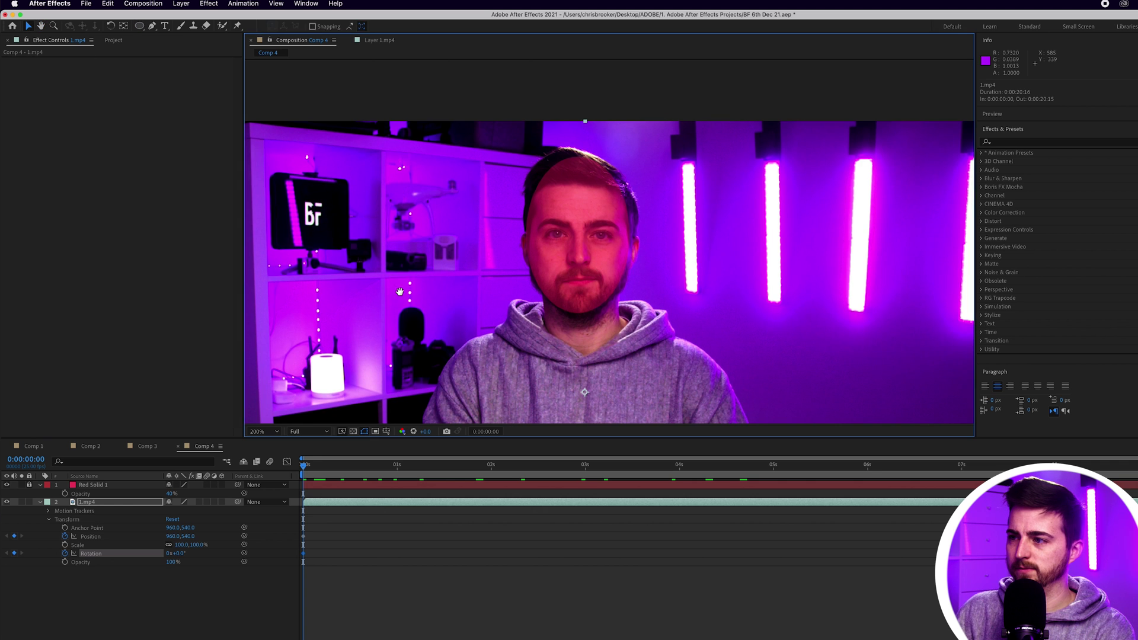
pyautogui.moveTo(399, 290); pyautogui.dragTo(409, 239)
pyautogui.moveTo(309, 466); pyautogui.dragTo(355, 466)
pyautogui.moveTo(597, 311); pyautogui.dragTo(603, 282)
# At 0:00:00:18, position the clip at 952, 540 and rotate it 0.5° to match the face to the oval
pyautogui.click(371, 466)
pyautogui.click(112, 26)
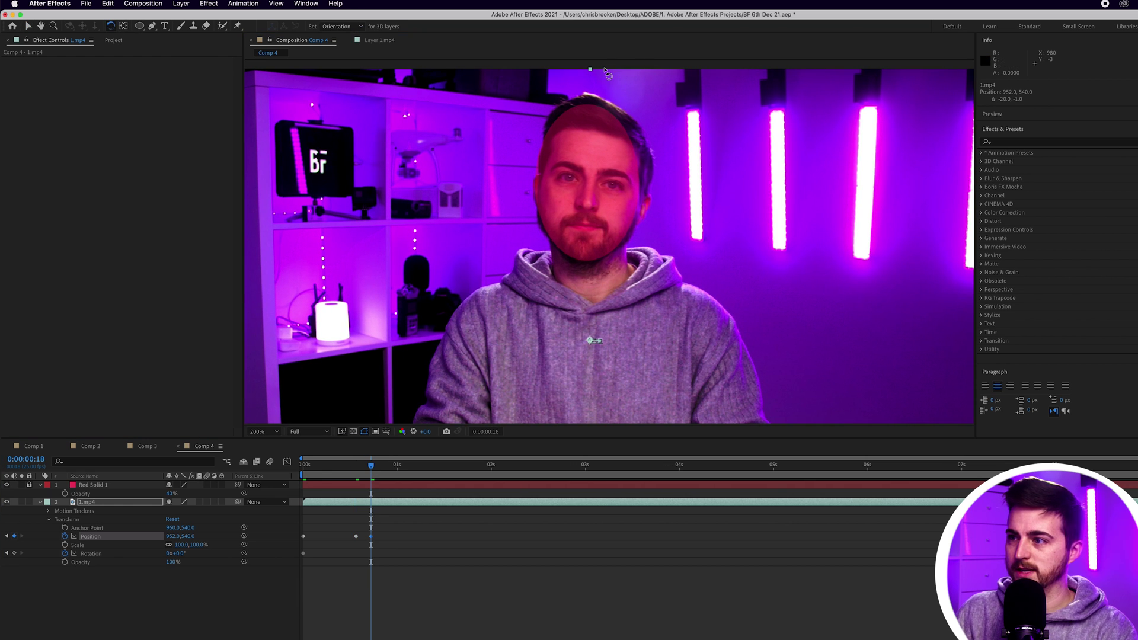
pyautogui.moveTo(606, 72); pyautogui.dragTo(611, 151)
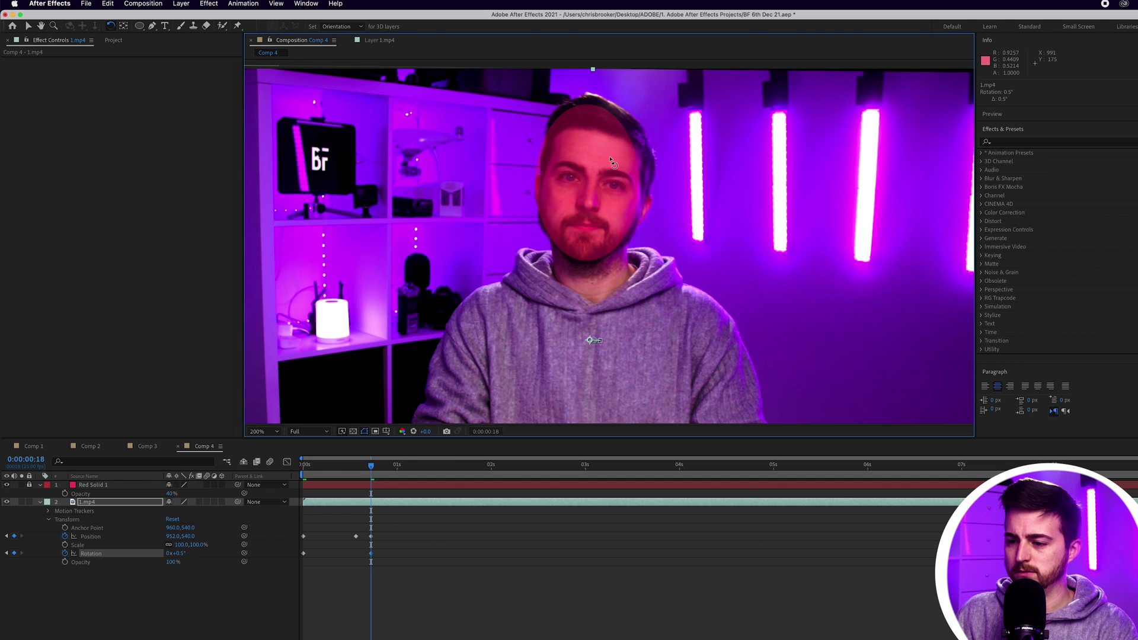
# Return to the 0:00:00:14 keyframe and rotate the clip slightly to fit the face inside the oval
pyautogui.press('j')
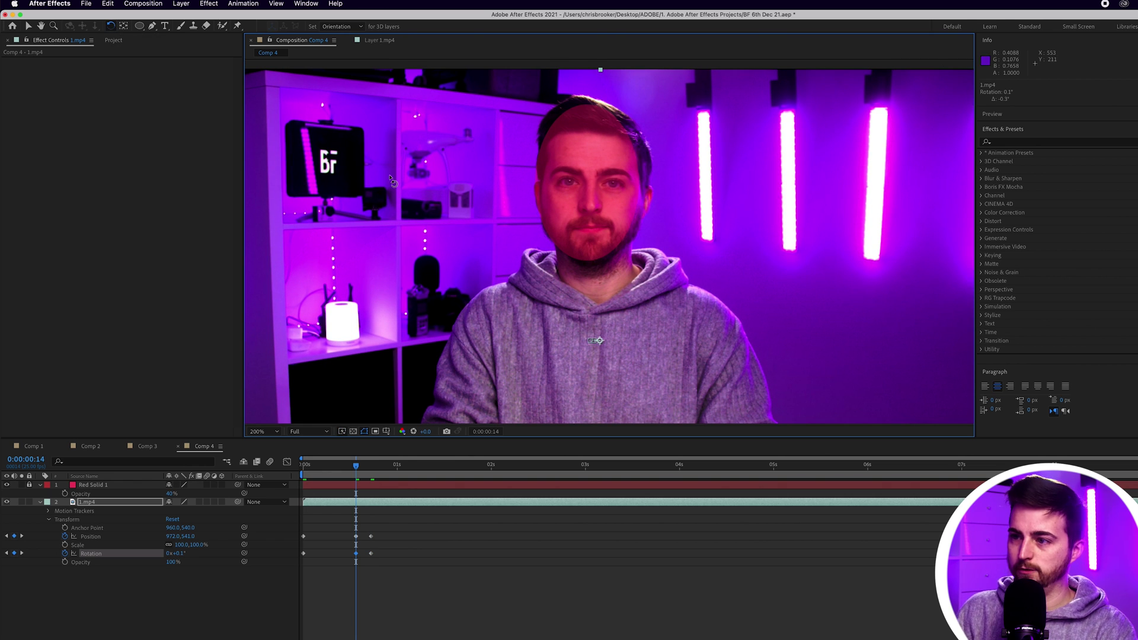
pyautogui.moveTo(557, 187); pyautogui.dragTo(593, 202)
pyautogui.press('w')
# Keyframe the clip's position and rotation from 0:00:00:22 through 0:00:04:03 so the moving face stays under the red oval
pyautogui.moveTo(357, 466); pyautogui.dragTo(388, 467)
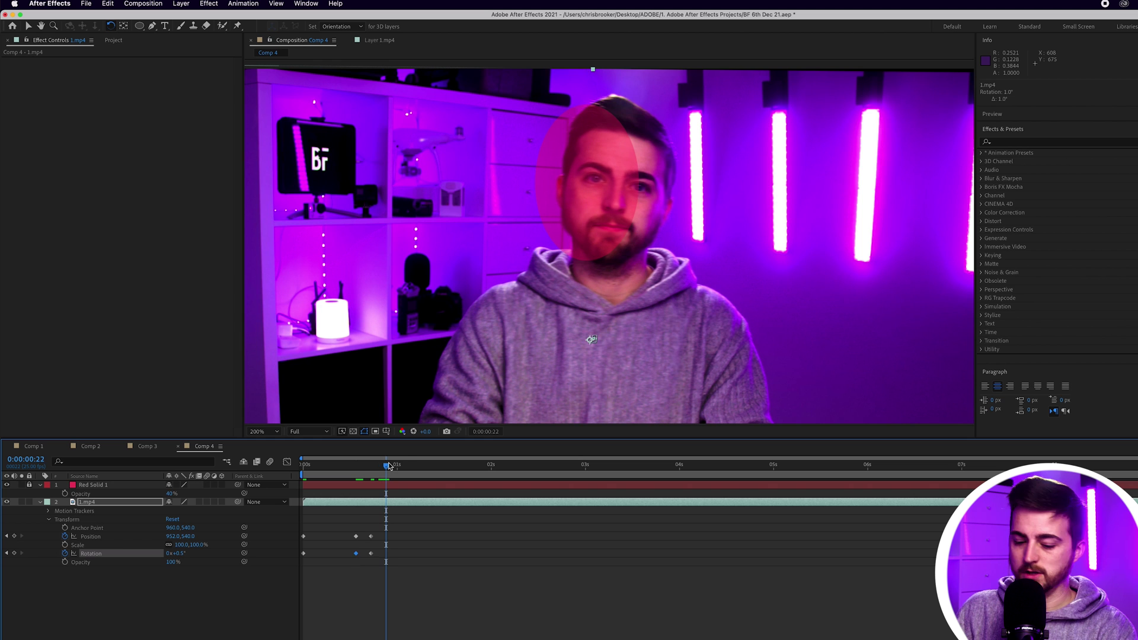
pyautogui.moveTo(591, 278)
pyautogui.mouseDown()
pyautogui.moveTo(560, 273)
pyautogui.moveTo(583, 286)
pyautogui.mouseUp()
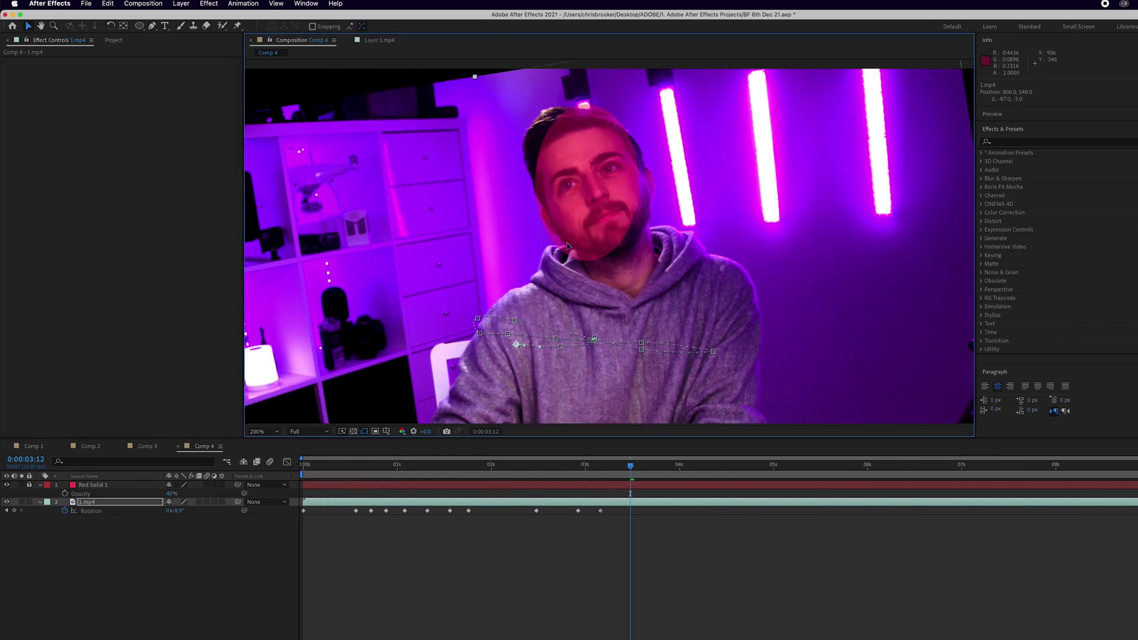
pyautogui.press('w')
pyautogui.press('pagedown')
pyautogui.press('pagedown')
pyautogui.press('pagedown')
pyautogui.press('pagedown')
pyautogui.press('pagedown')
pyautogui.press('pagedown')
pyautogui.press('pagedown')
pyautogui.press('pagedown')
pyautogui.press('pagedown')
pyautogui.press('pagedown')
pyautogui.press('pagedown')
pyautogui.press('pagedown')
pyautogui.press('pagedown')
pyautogui.press('pagedown')
pyautogui.press('pagedown')
pyautogui.press('pagedown')
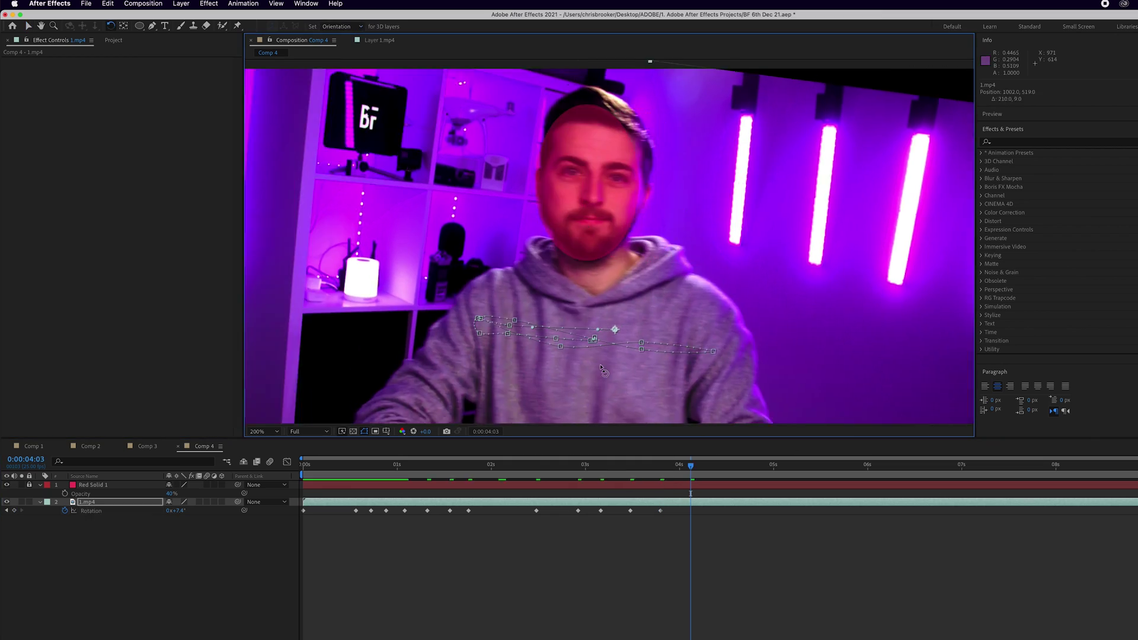
# Advance ten frames past 0:00:04:03 and realign the clip so the face sits under the oval
pyautogui.press('pagedown')
pyautogui.press('pagedown')
pyautogui.press('pagedown')
pyautogui.press('pagedown')
pyautogui.press('pagedown')
pyautogui.press('pagedown')
pyautogui.press('pagedown')
pyautogui.press('pagedown')
pyautogui.press('pagedown')
pyautogui.press('pagedown')
pyautogui.moveTo(640, 246); pyautogui.dragTo(617, 253)
# Advance nine more frames and rotate the clip to match the face's tilt to the oval
pyautogui.press('pagedown')
pyautogui.press('pagedown')
pyautogui.press('pagedown')
pyautogui.press('pagedown')
pyautogui.press('pagedown')
pyautogui.press('pagedown')
pyautogui.press('pagedown')
pyautogui.press('pagedown')
pyautogui.press('pagedown')
pyautogui.press('w')
pyautogui.moveTo(604, 267); pyautogui.dragTo(617, 261)
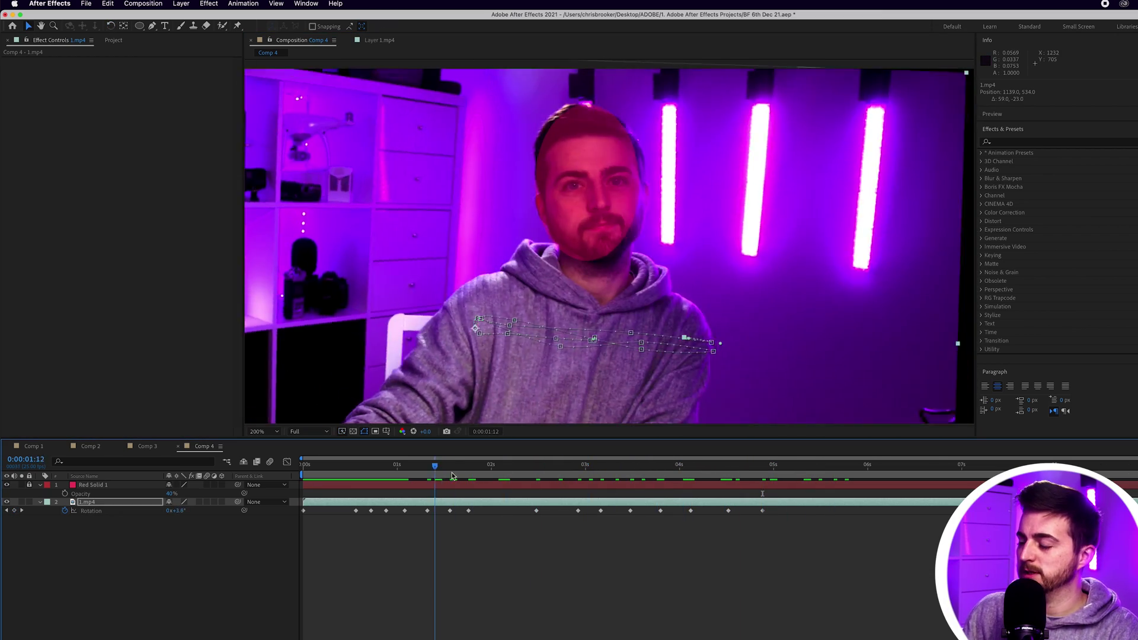
# Fit the whole composition in the viewer and preview the face-tracking animation from the start
pyautogui.click(259, 432)
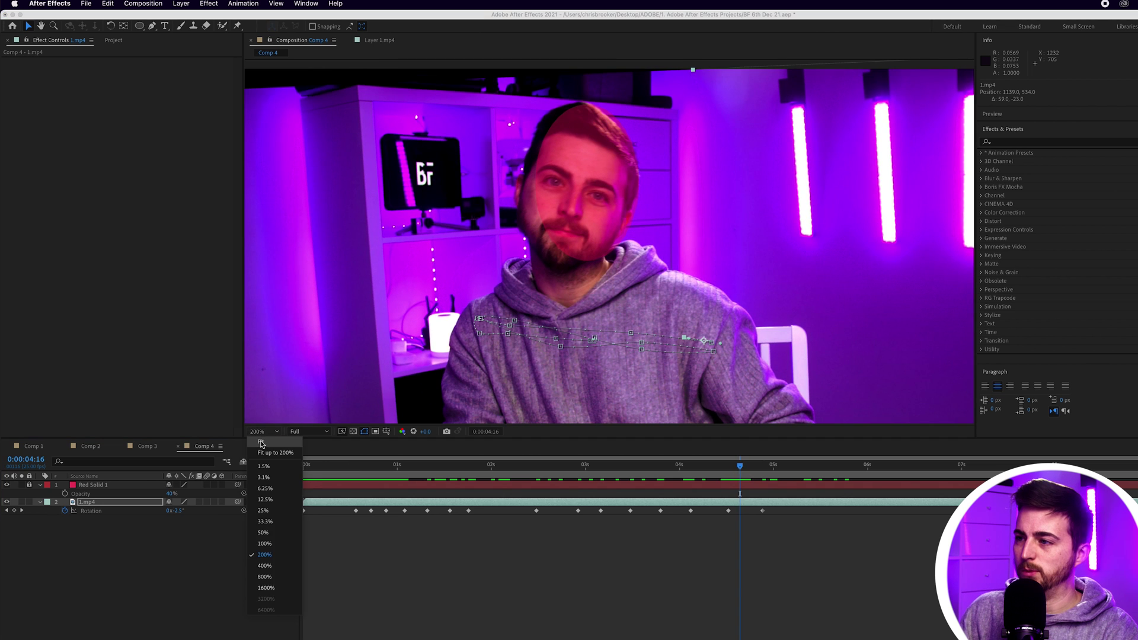
pyautogui.click(261, 441)
pyautogui.click(472, 540)
pyautogui.press('space')
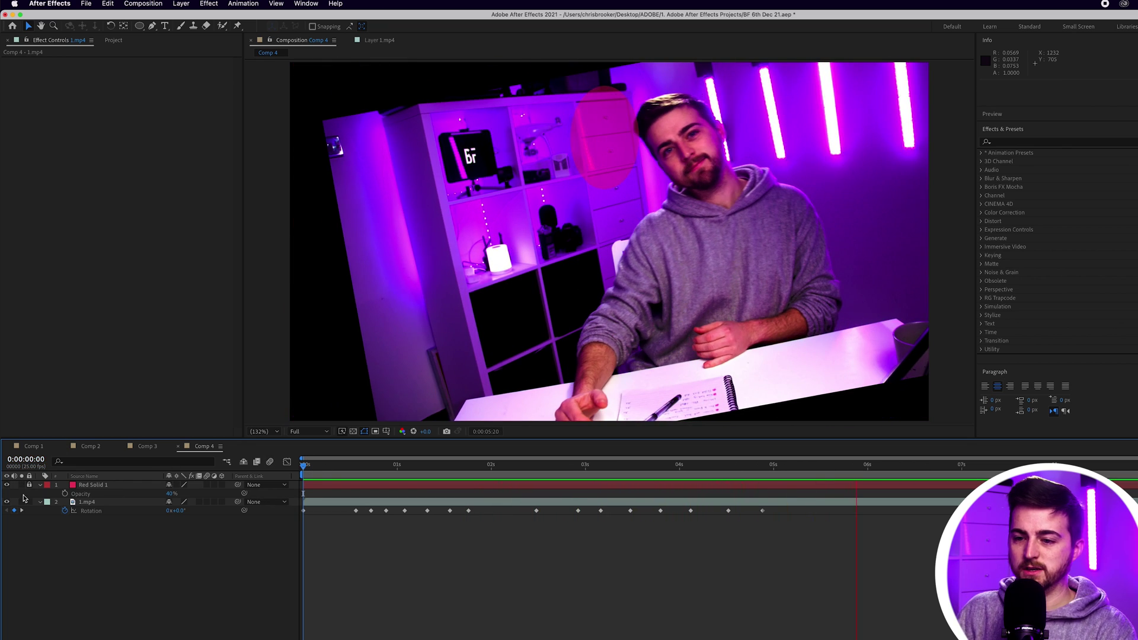
# Hide the red solid layer and play back the stabilized clip without the oval guide
pyautogui.click(7, 484)
pyautogui.moveTo(622, 478); pyautogui.dragTo(81, 477)
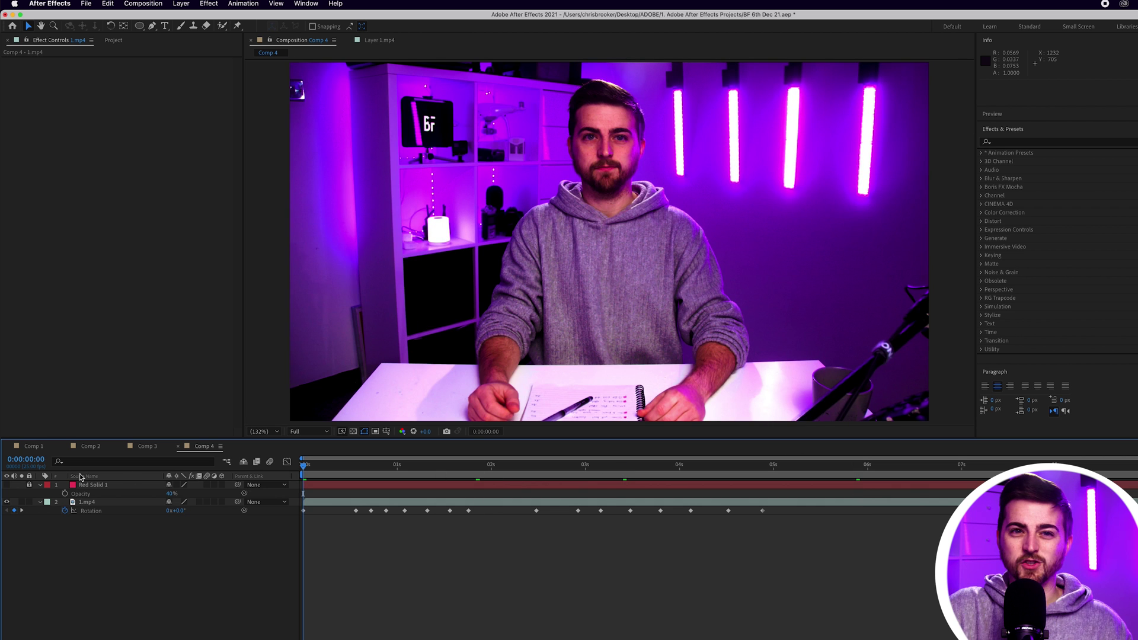
pyautogui.press('space')
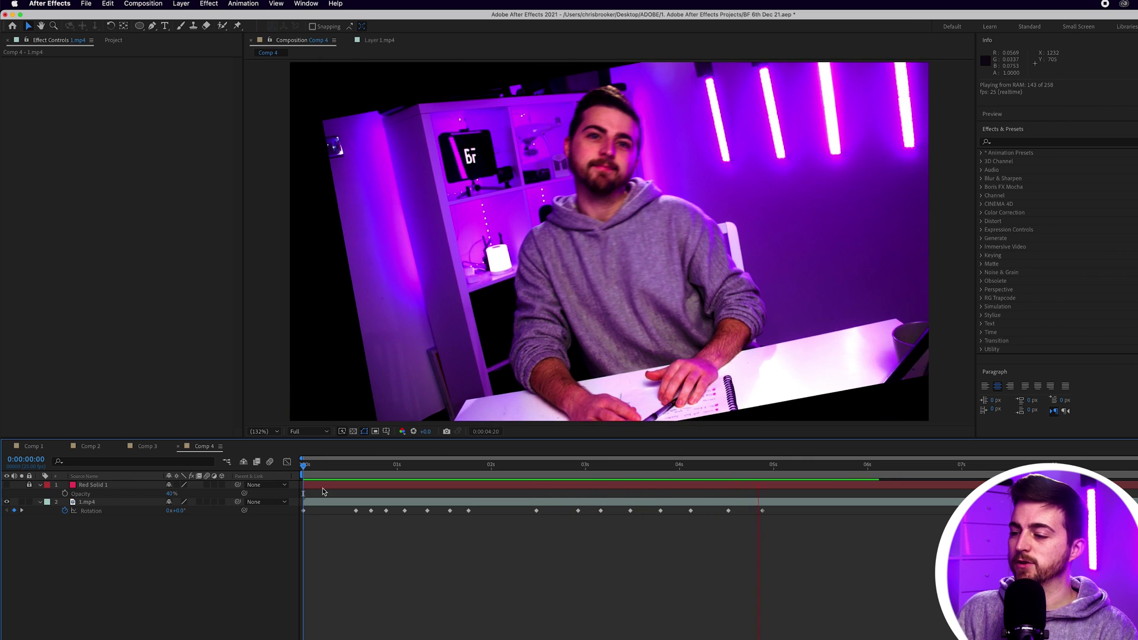
pyautogui.press('space')
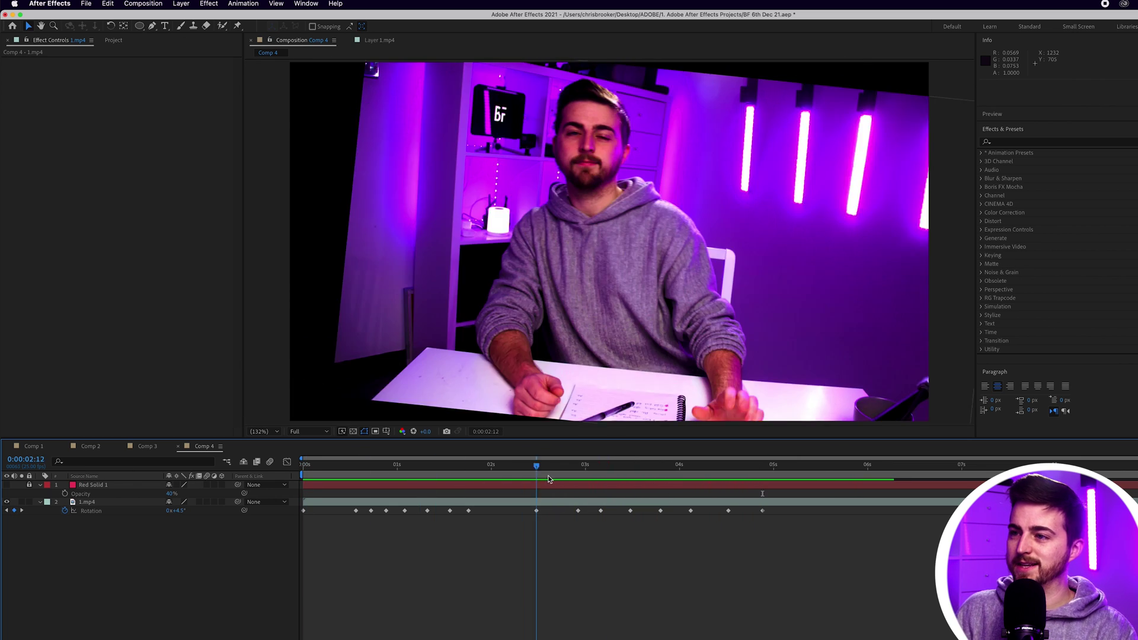
pyautogui.press('space')
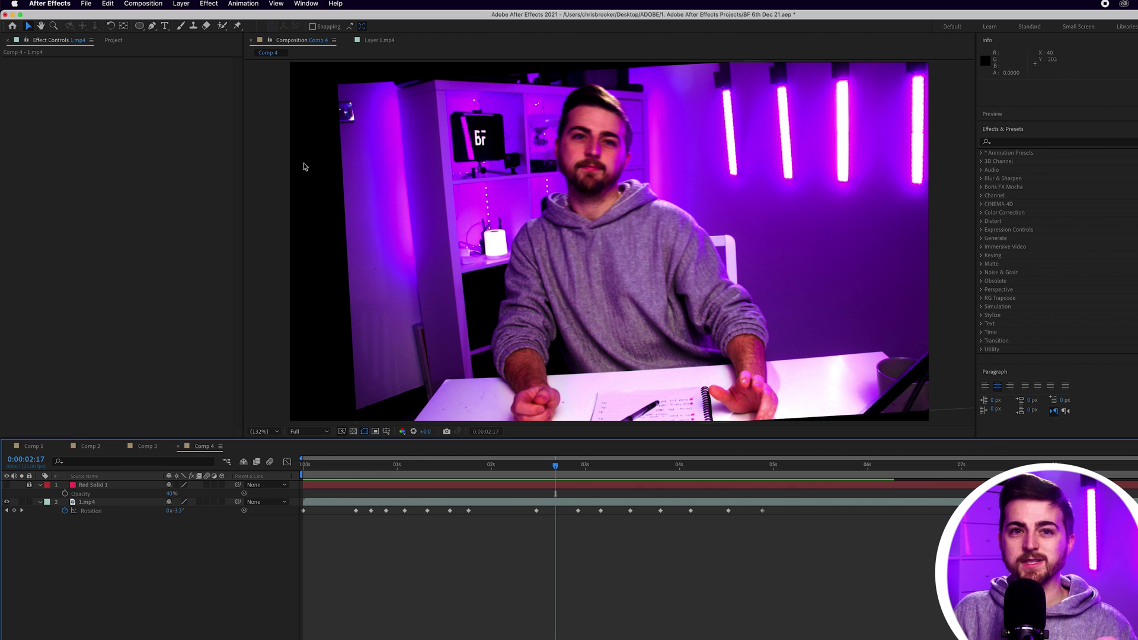
# Find the Motion Tile effect by searching for "motio" and apply it to the 1.mp4 clip
pyautogui.click(1014, 142)
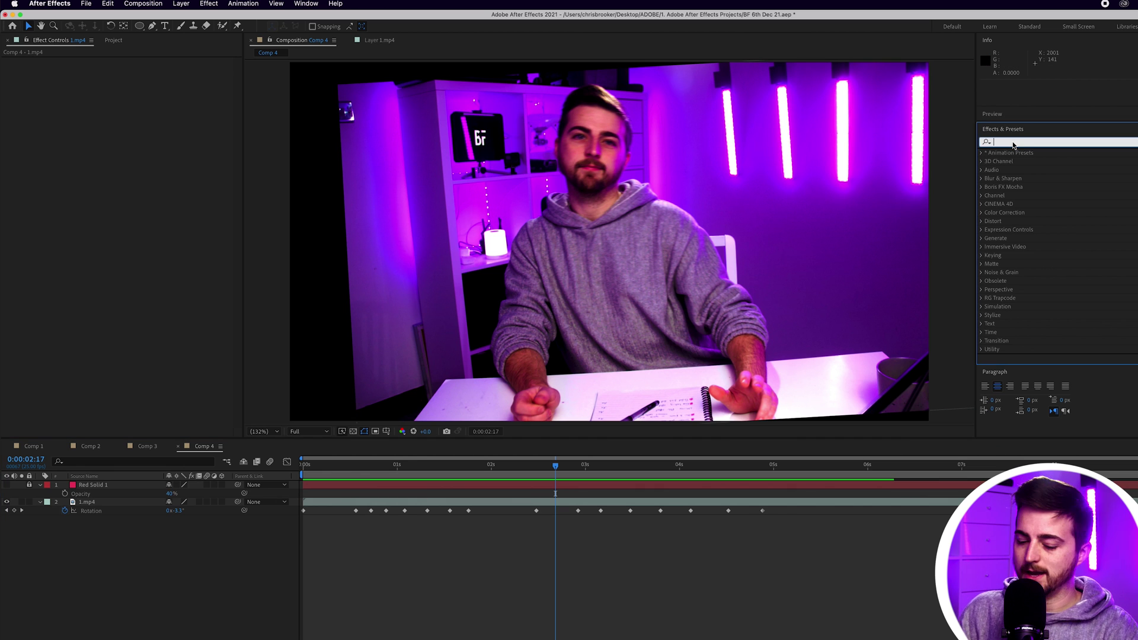
pyautogui.write('motio')
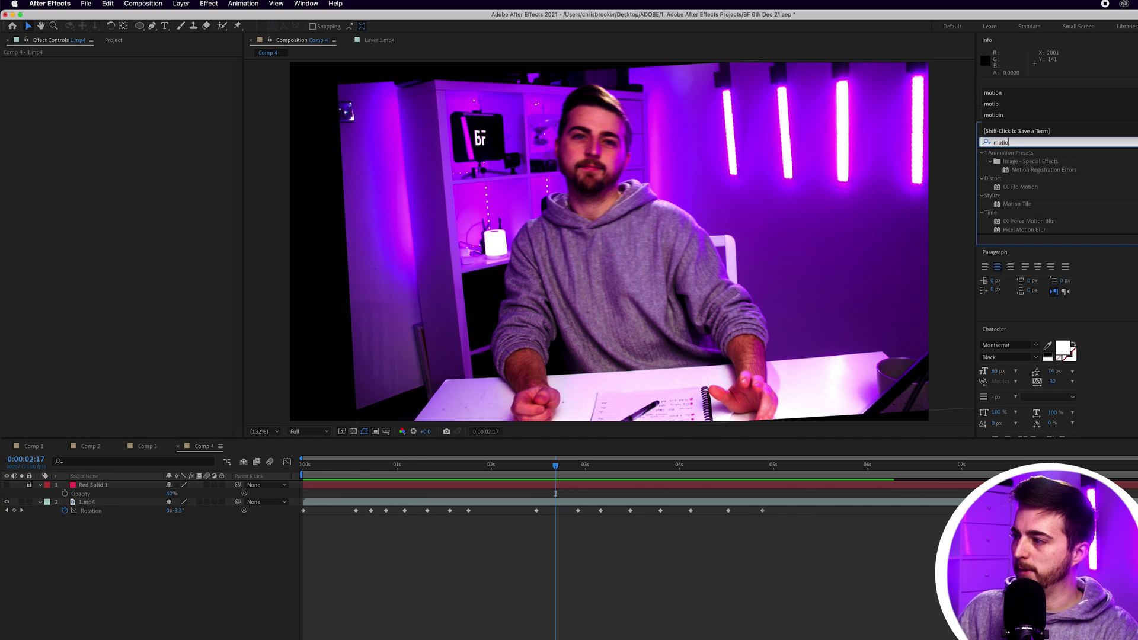
pyautogui.moveTo(1019, 203); pyautogui.dragTo(629, 213)
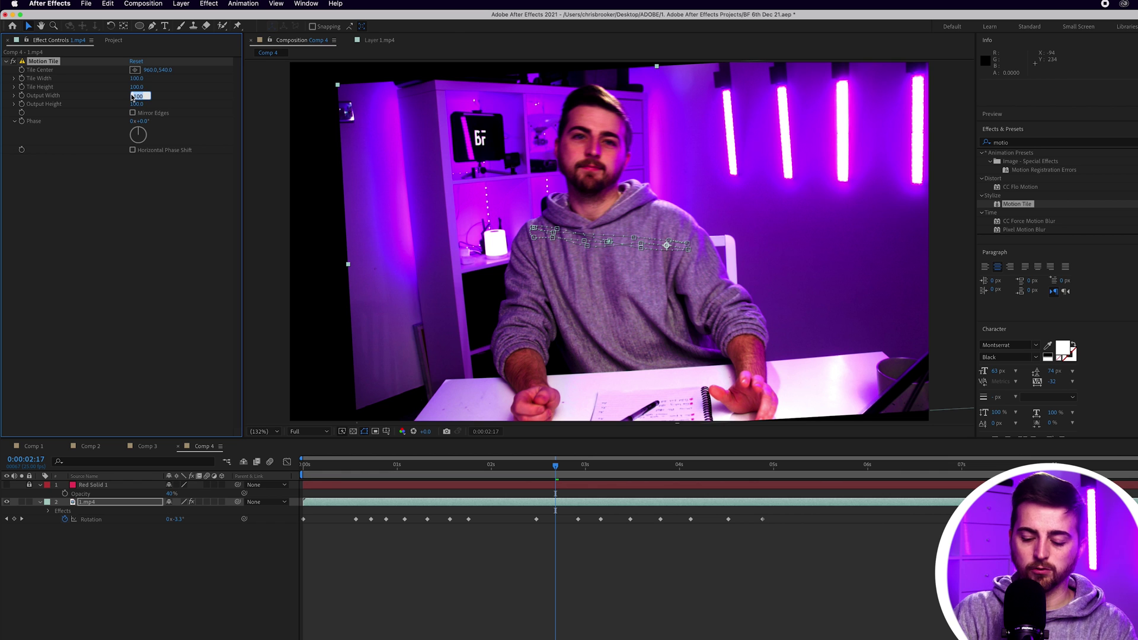
# Set Motion Tile's output width and height to 300 with mirrored edges enabled, and preview the filled borders
pyautogui.press('Tab')
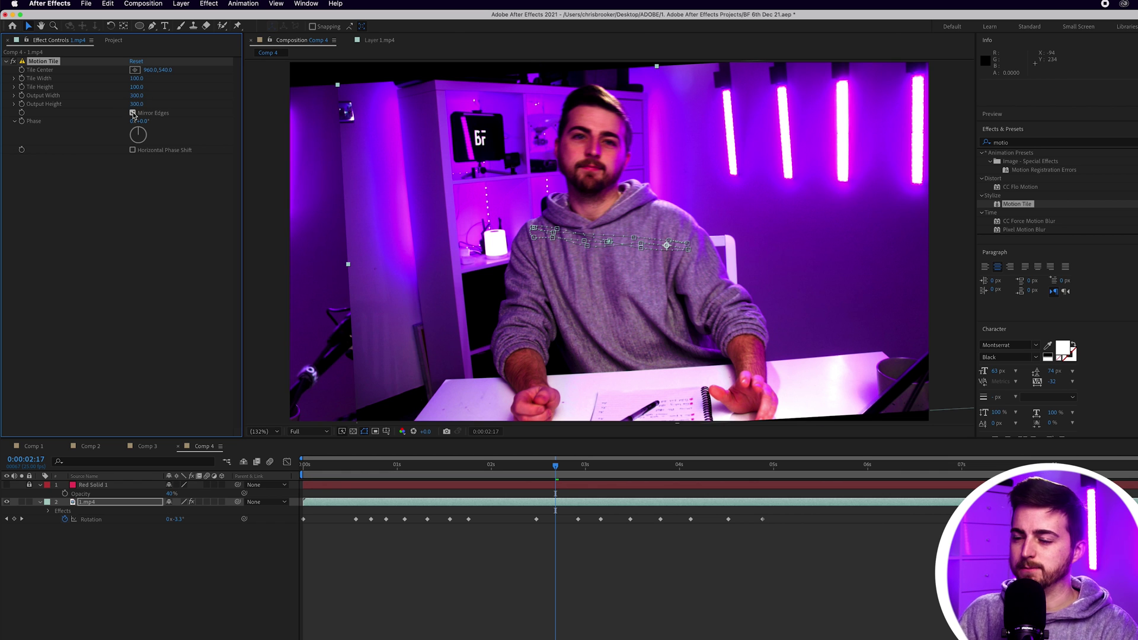
pyautogui.click(518, 551)
pyautogui.moveTo(485, 467); pyautogui.dragTo(438, 477)
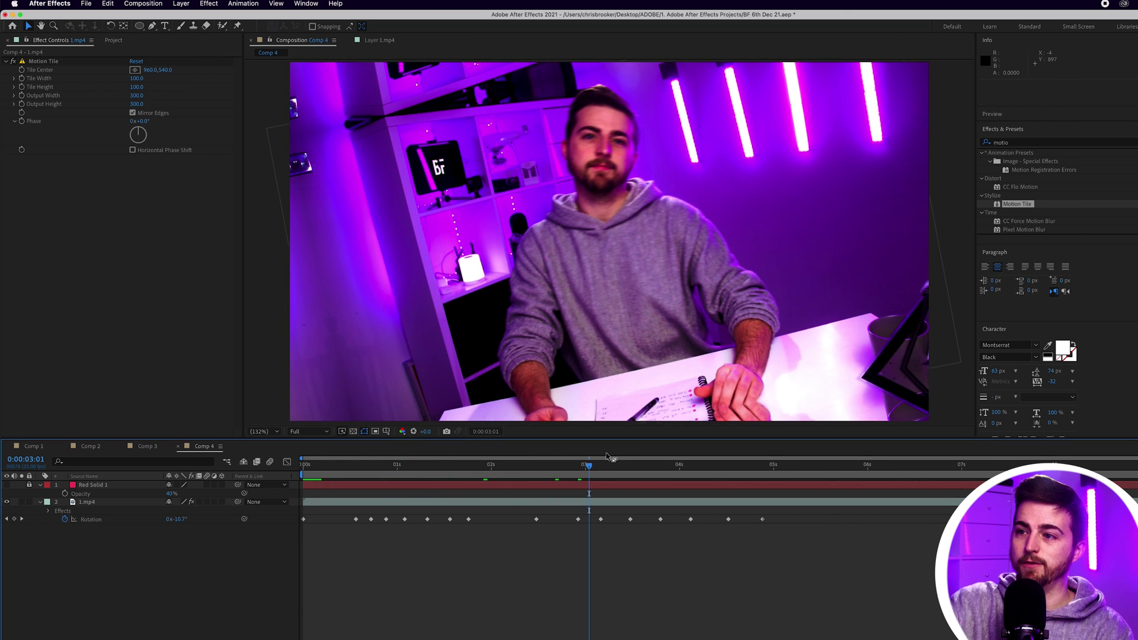
pyautogui.press('Home')
pyautogui.press('space')
pyautogui.press('space')
# Try to scale the 1.mp4 clip up to 114%
pyautogui.click(112, 503)
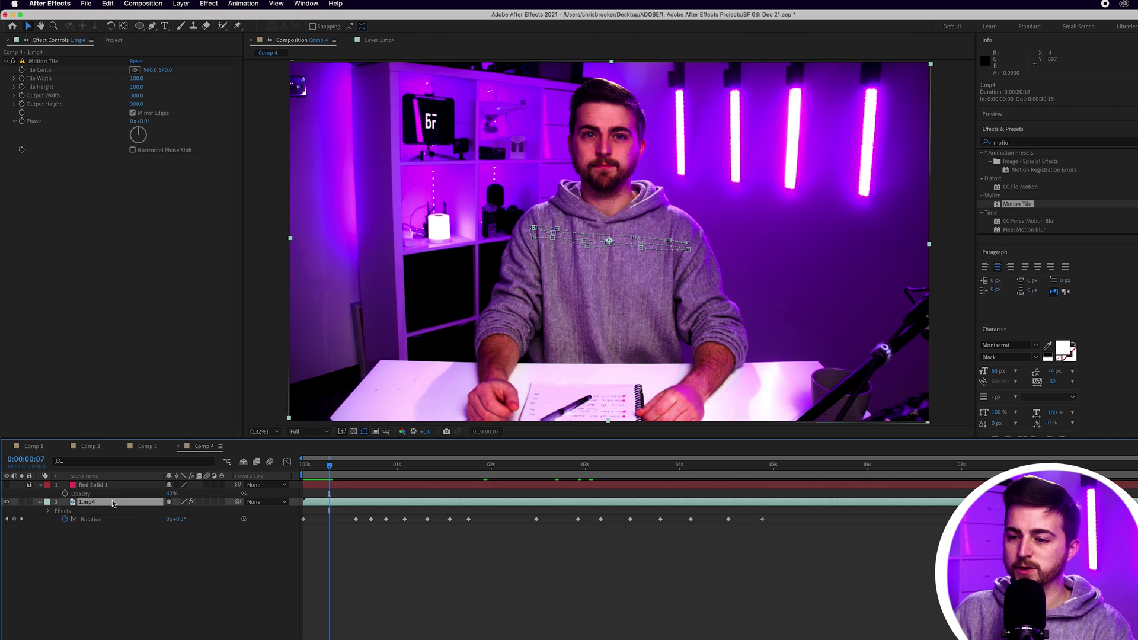
pyautogui.moveTo(179, 510); pyautogui.dragTo(188, 510)
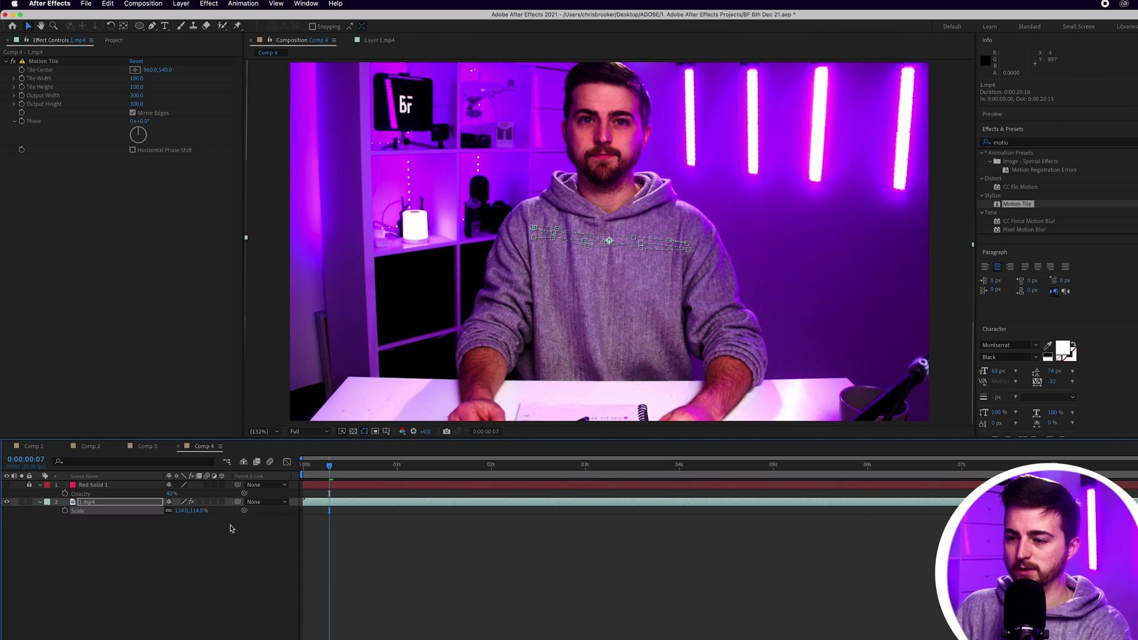
pyautogui.press('super+z')
# Add a null object at the top of the layer stack and parent the red solid and 1.mp4 to it
pyautogui.click(177, 3)
pyautogui.moveTo(190, 18)
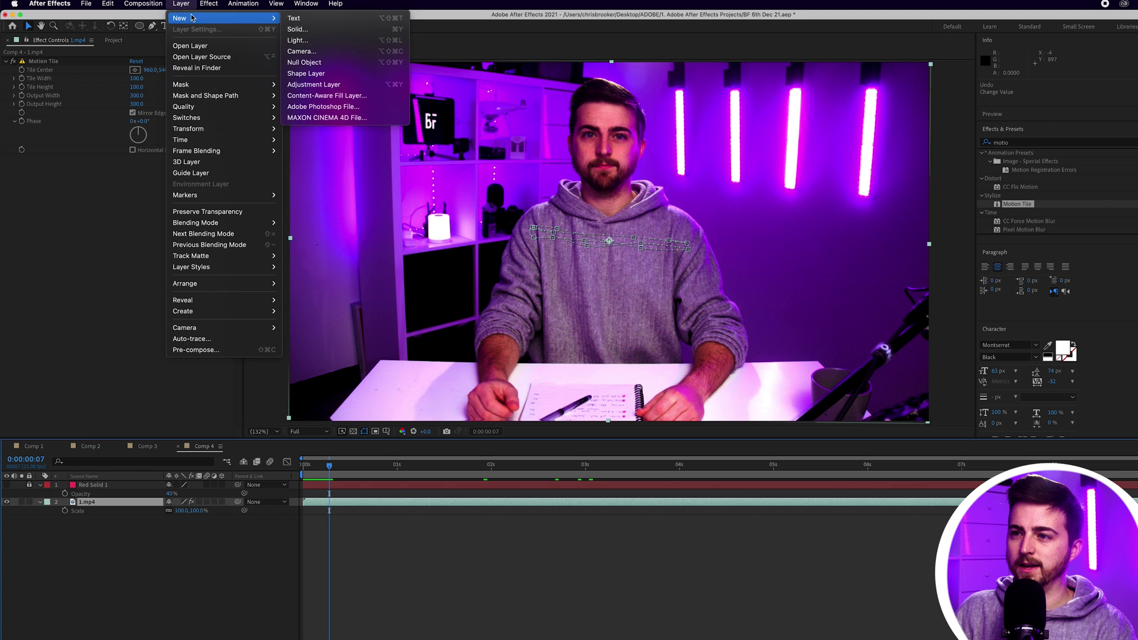
pyautogui.click(304, 62)
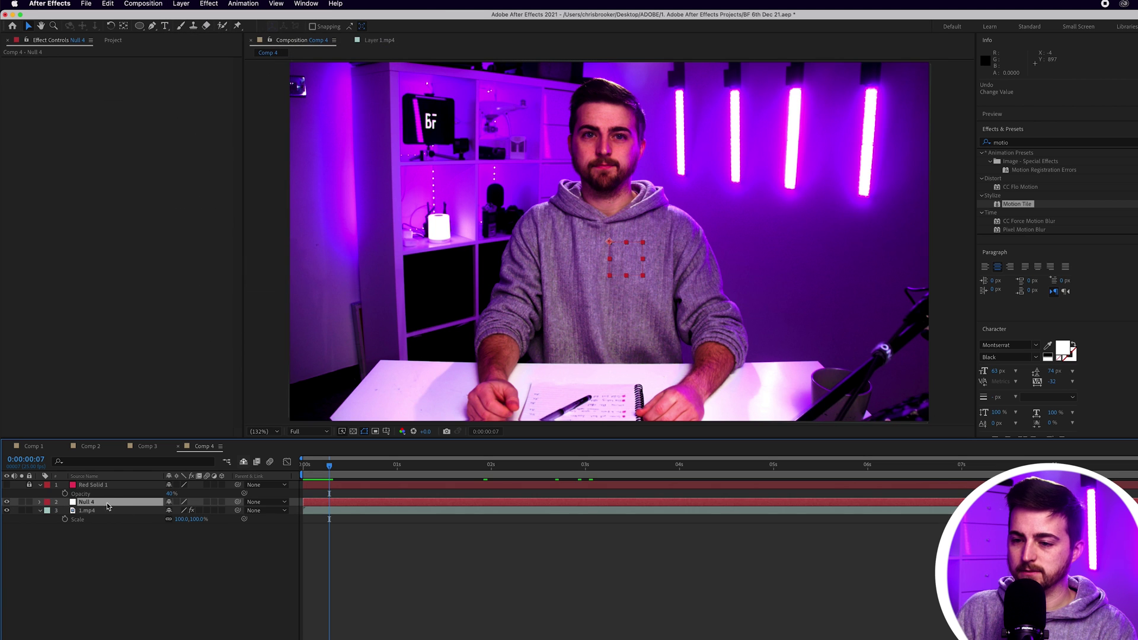
pyautogui.moveTo(108, 505); pyautogui.dragTo(110, 483)
pyautogui.moveTo(144, 544); pyautogui.dragTo(131, 485)
pyautogui.moveTo(98, 560); pyautogui.dragTo(113, 492)
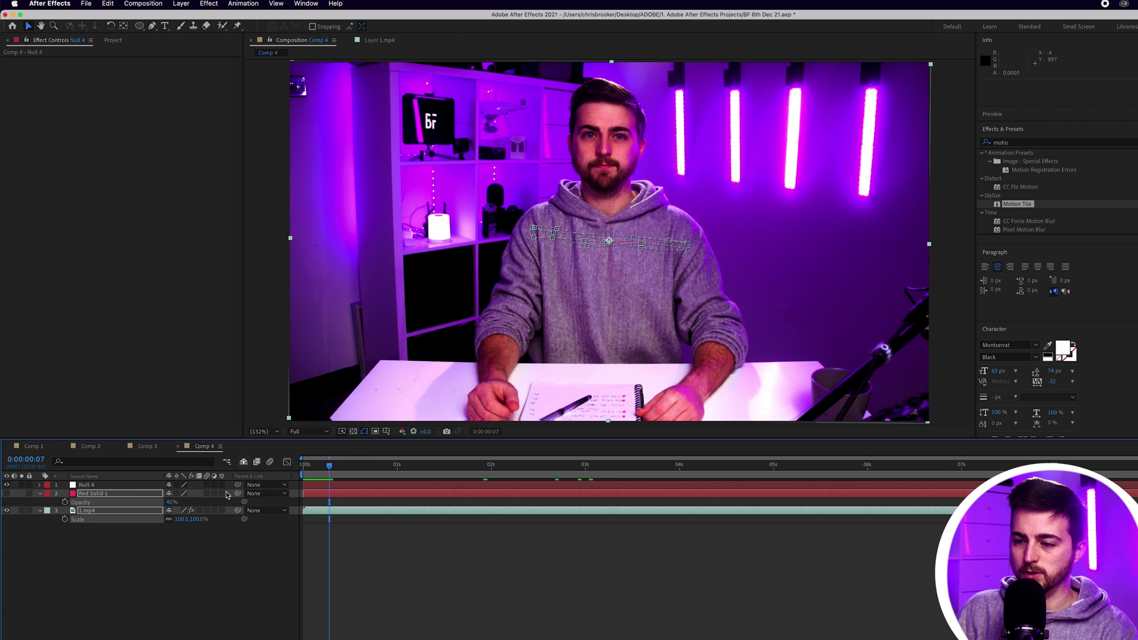
pyautogui.moveTo(236, 494); pyautogui.dragTo(89, 485)
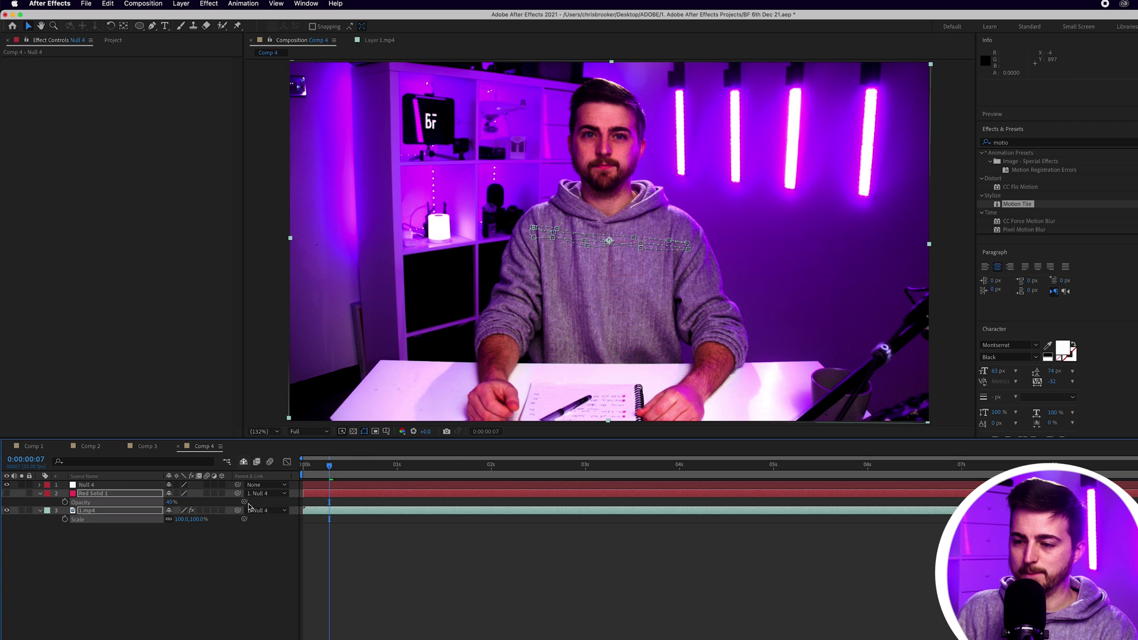
# Set the null's scale to 109% and its position to 960, 580
pyautogui.click(40, 486)
pyautogui.click(48, 493)
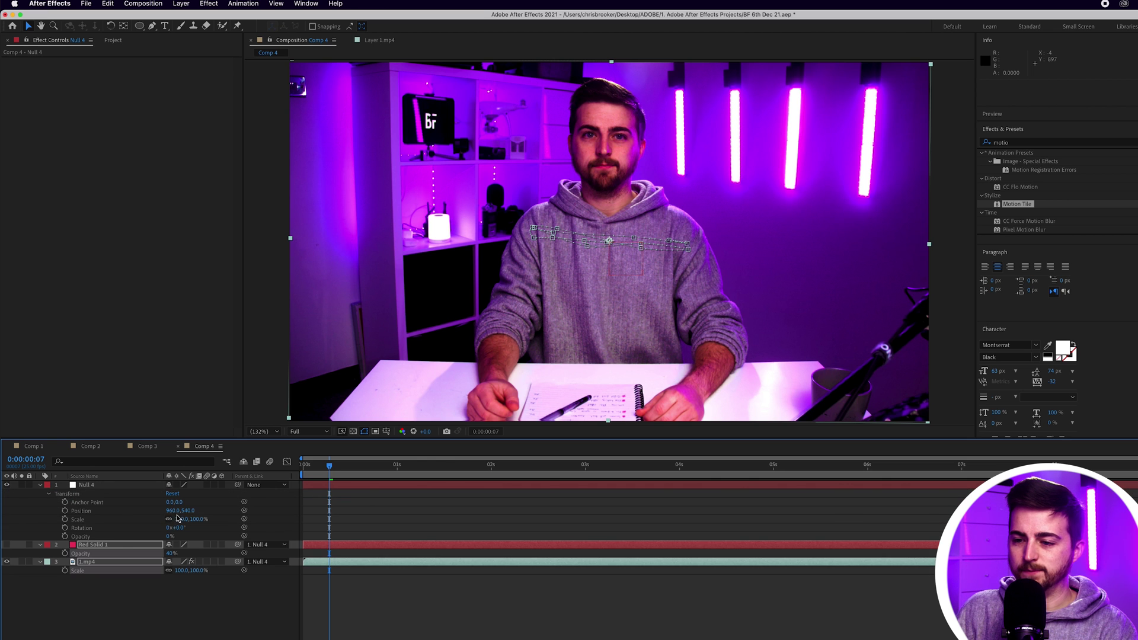
pyautogui.moveTo(181, 520); pyautogui.dragTo(212, 507)
# Lower the preview resolution to Third and play back the stabilized composition from the start
pyautogui.moveTo(328, 466); pyautogui.dragTo(302, 465)
pyautogui.press('space')
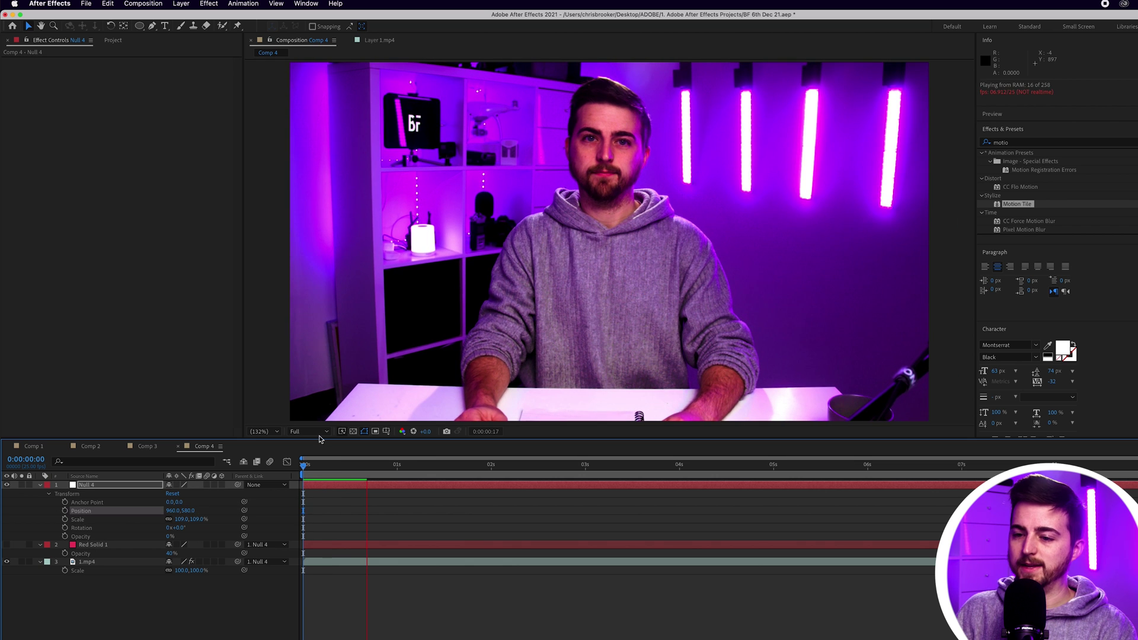
pyautogui.click(306, 432)
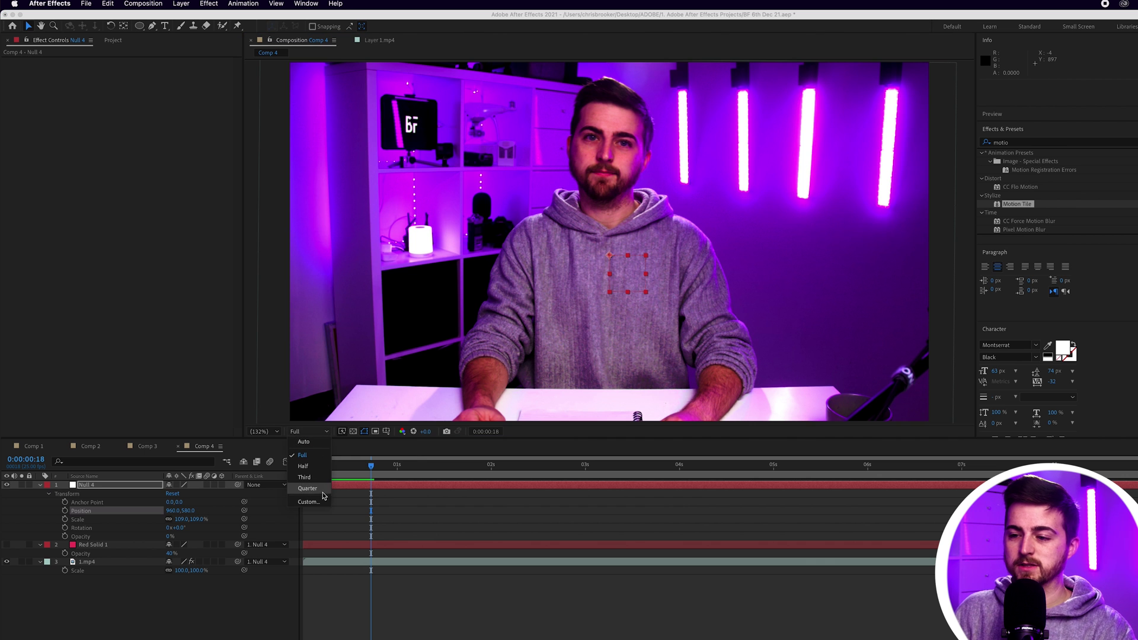
pyautogui.click(304, 477)
pyautogui.press('space')
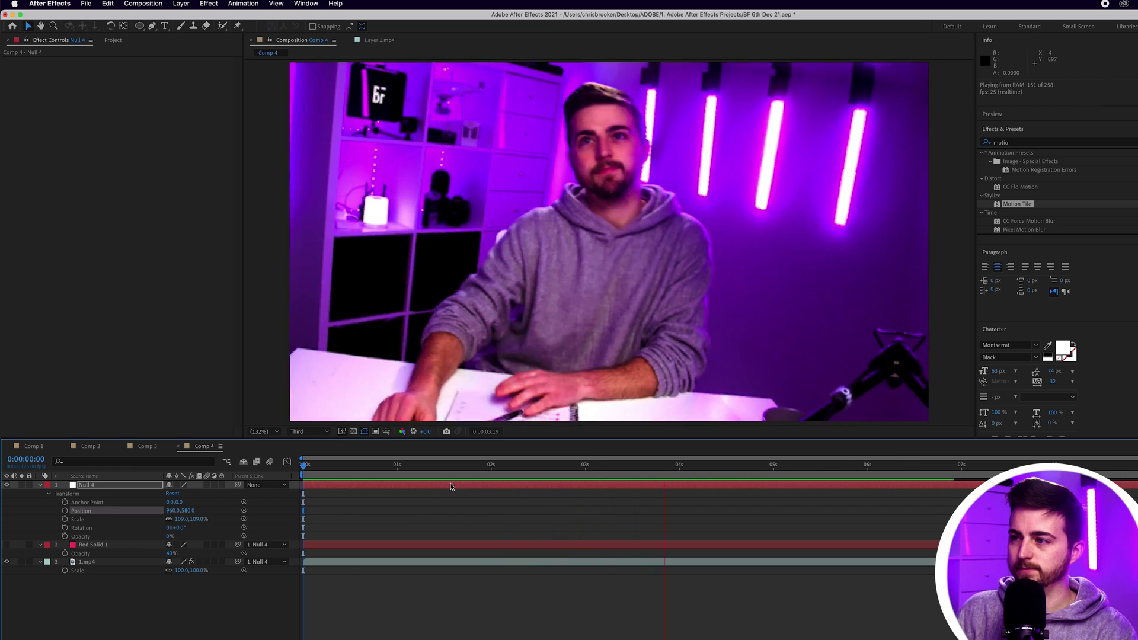
pyautogui.press('space')
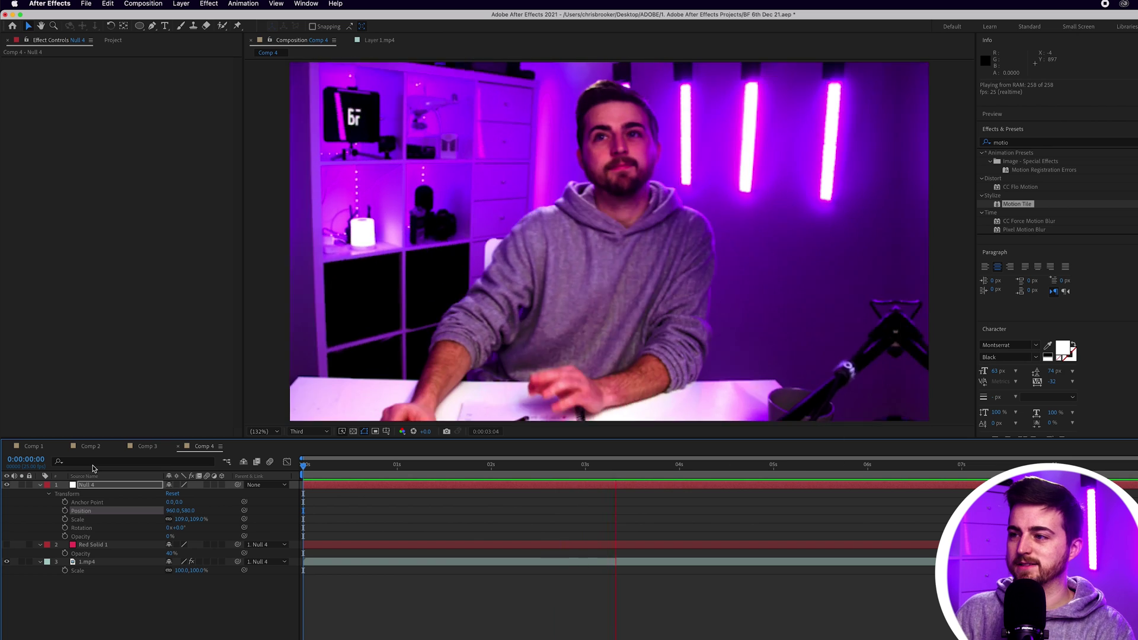
pyautogui.press('space')
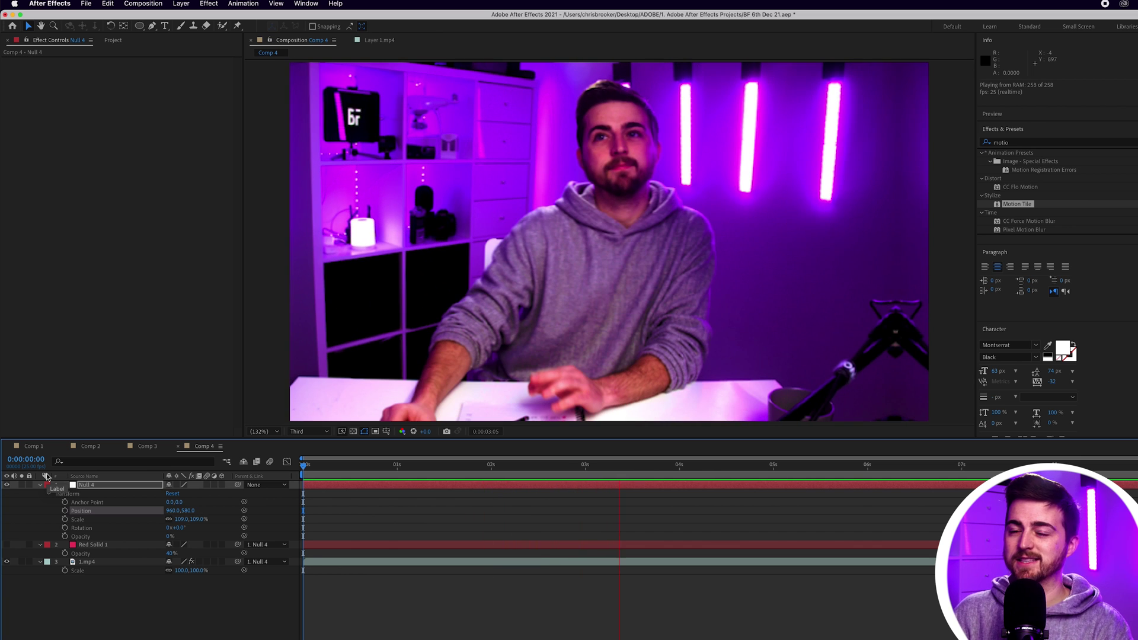
pyautogui.press('space')
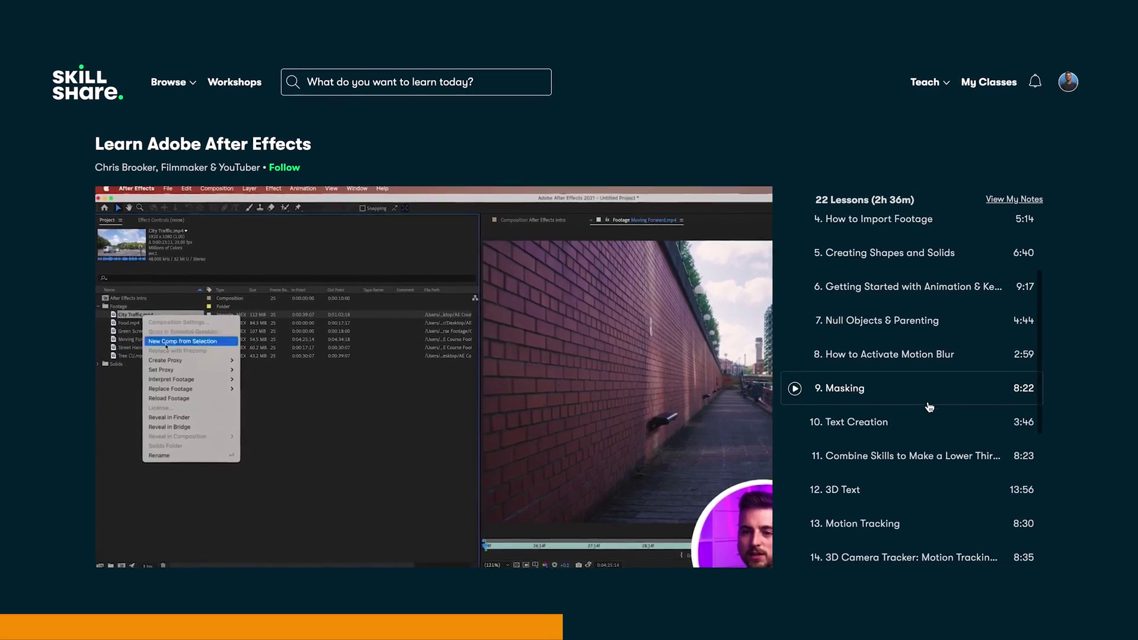
pyautogui.scroll(-3, 930, 407)
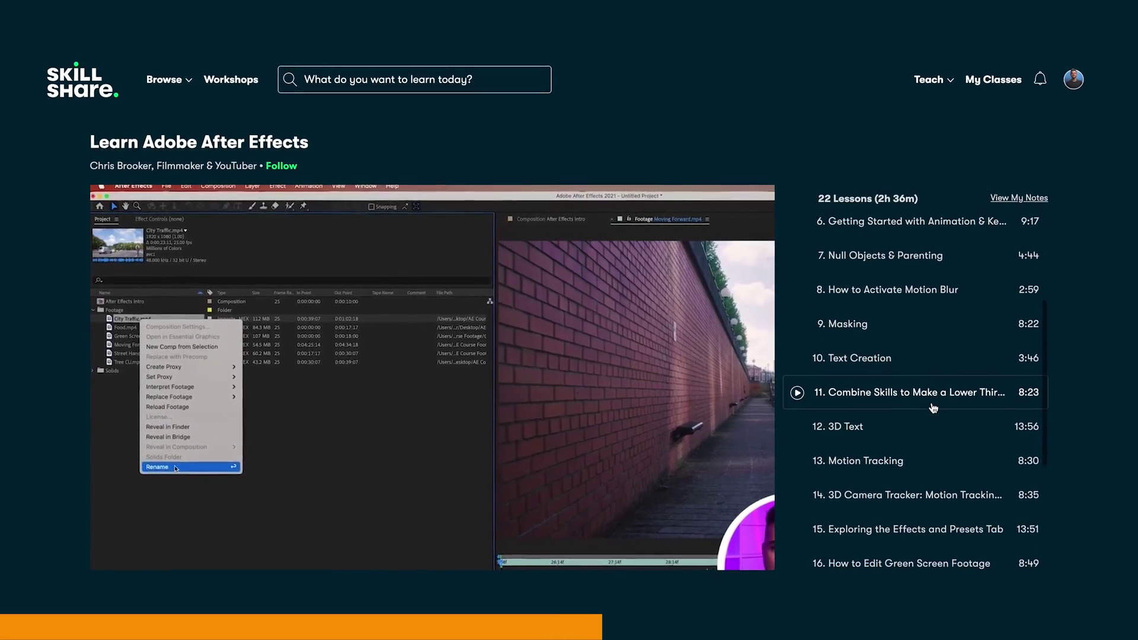
pyautogui.scroll(-6, 934, 407)
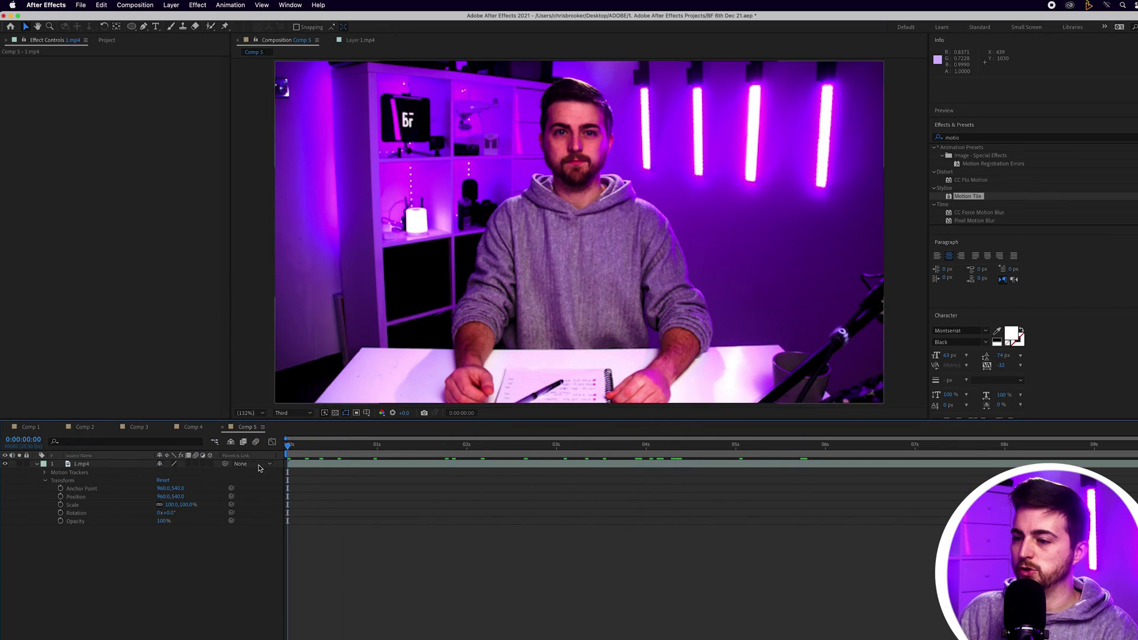
# Start motion tracking on the 1.mp4 layer in Comp 5, tracking both position and rotation
pyautogui.click(343, 464)
pyautogui.click(290, 5)
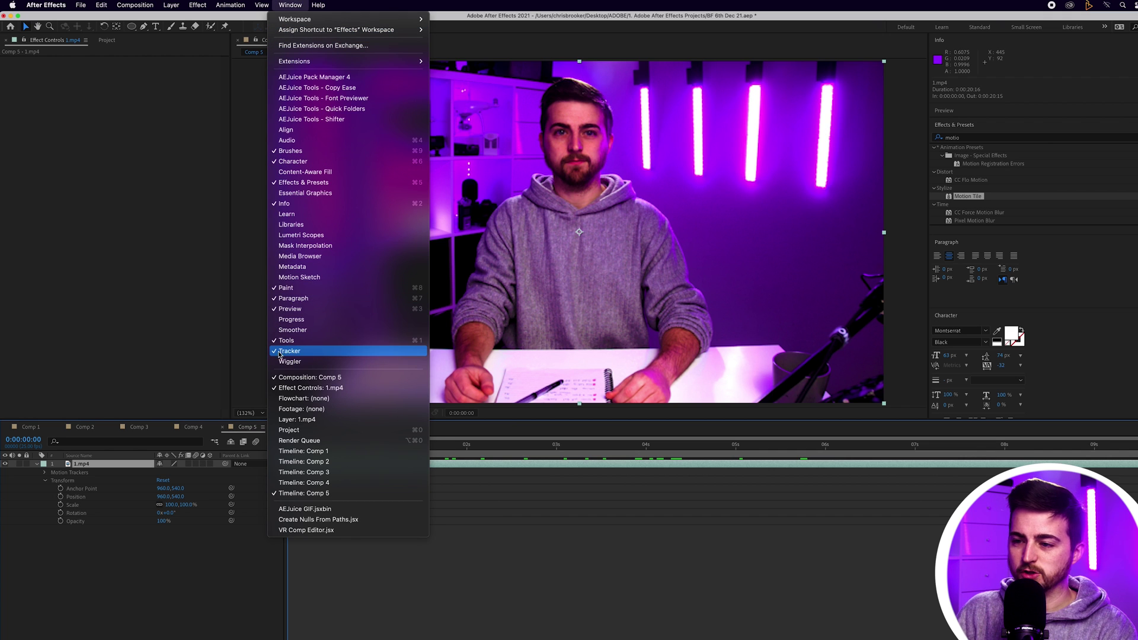
pyautogui.click(352, 368)
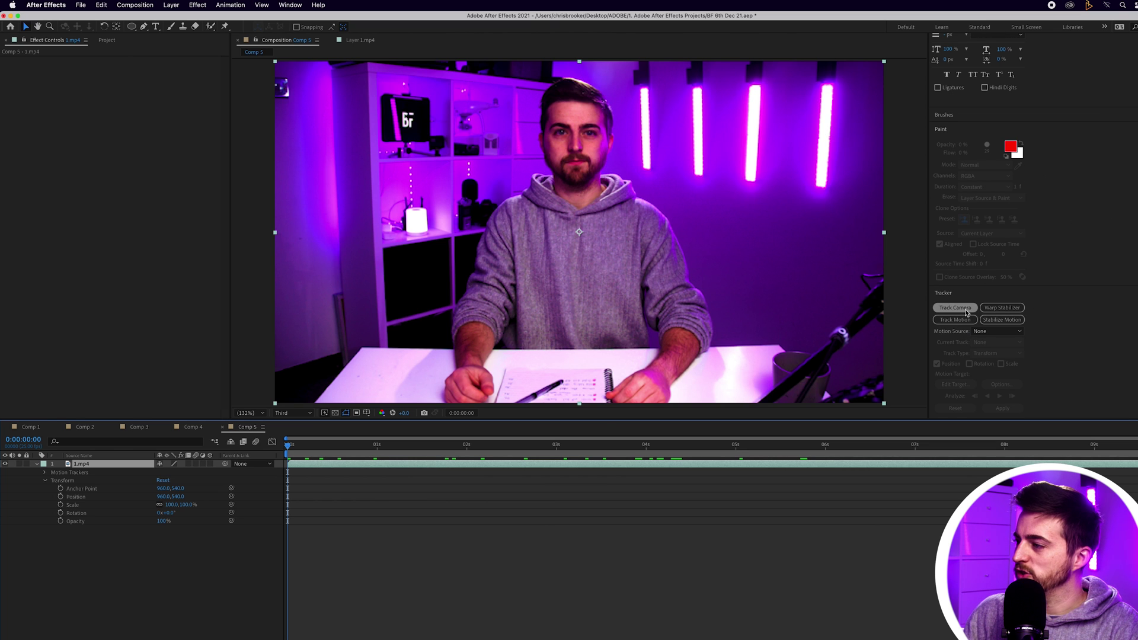
pyautogui.moveTo(928, 273); pyautogui.dragTo(851, 272)
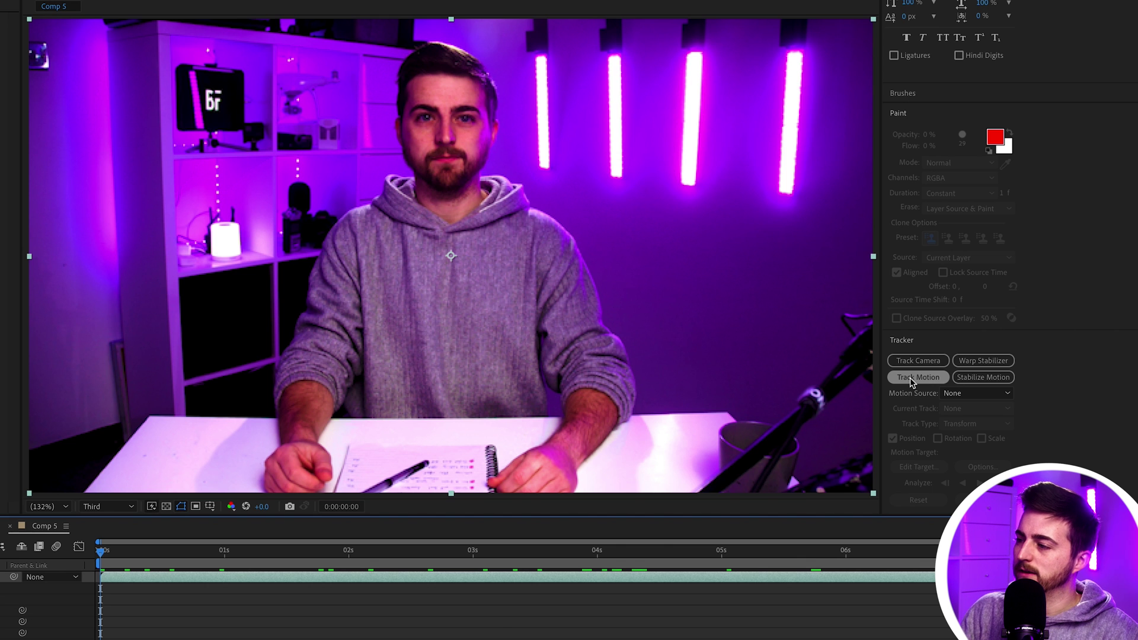
pyautogui.click(909, 378)
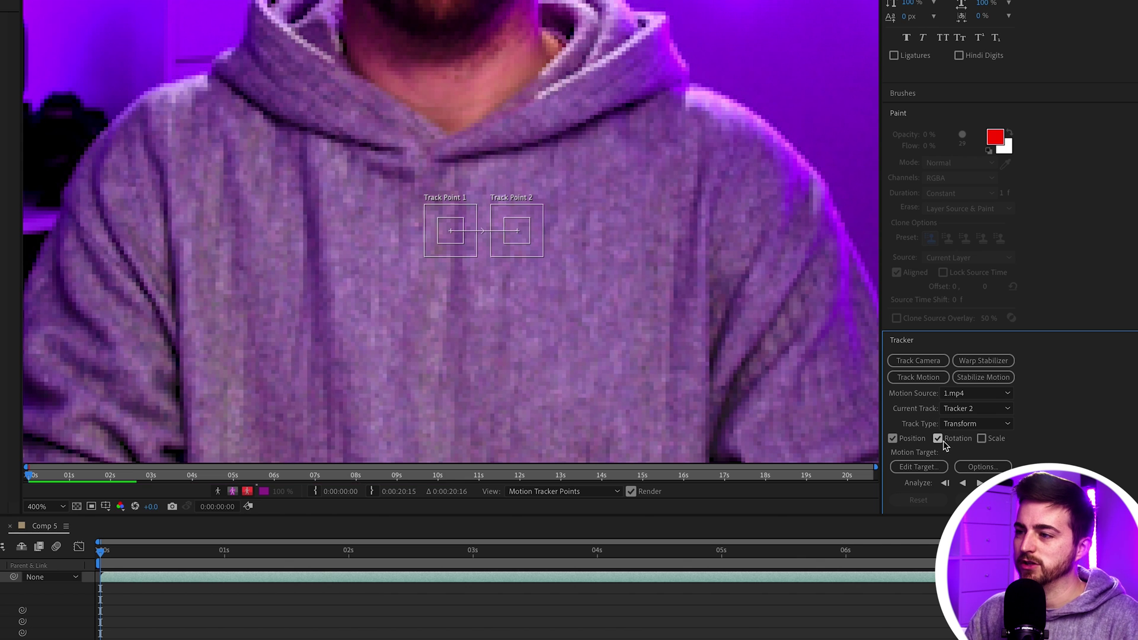
# Raise Comp 5's preview resolution to Full and return to the clip's layer view showing the track points
pyautogui.moveTo(559, 156); pyautogui.dragTo(552, 342)
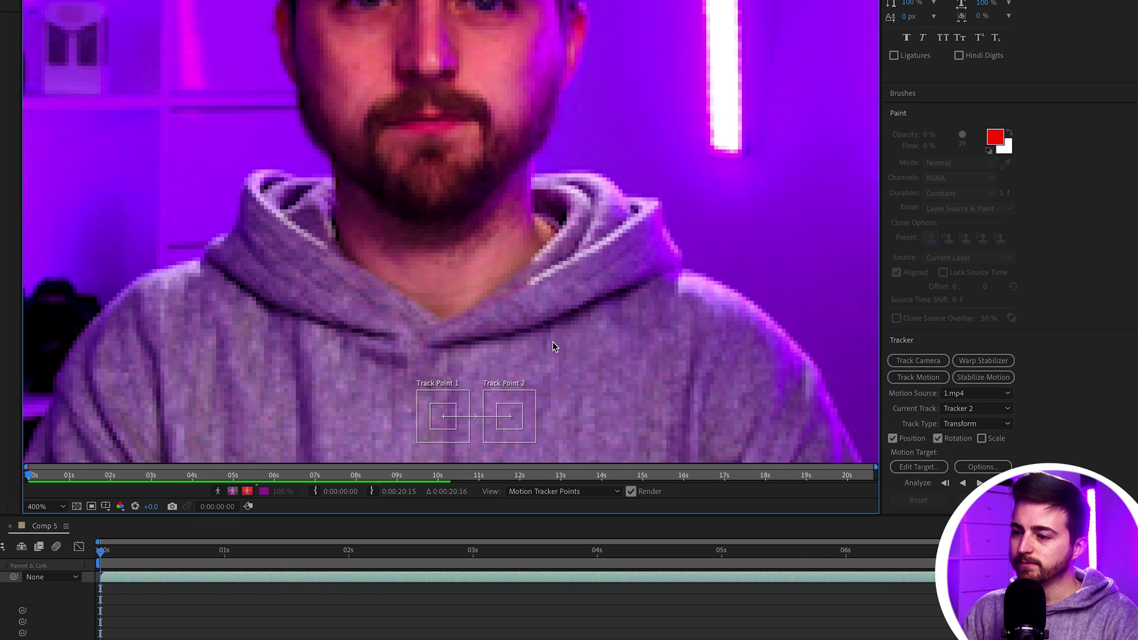
pyautogui.hotkey('ctrl', 'w')
pyautogui.click(93, 502)
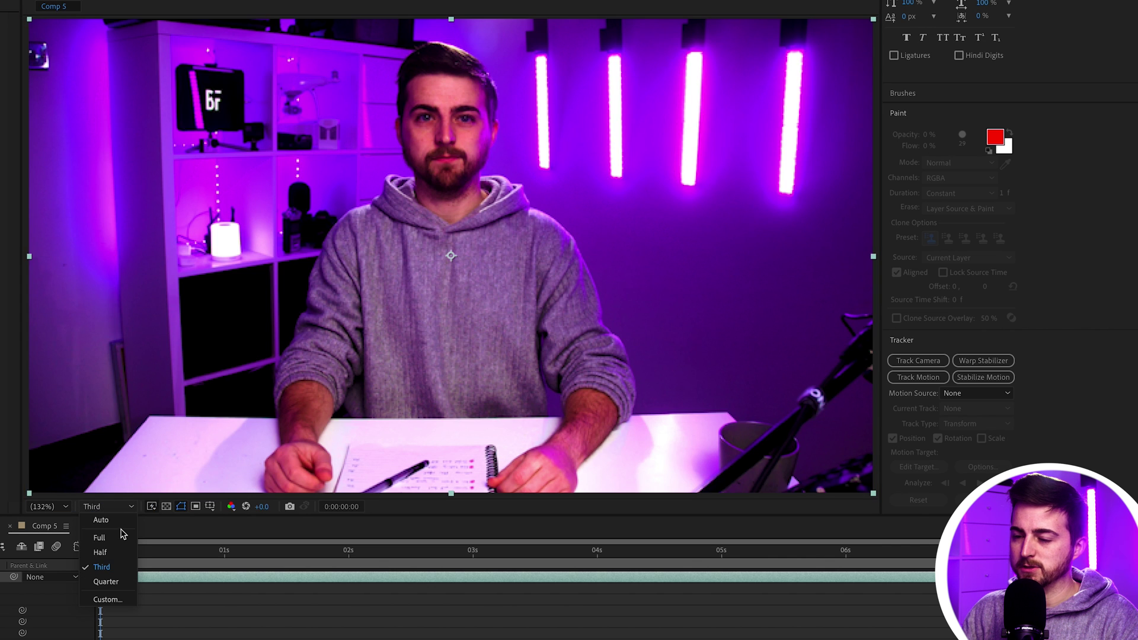
pyautogui.click(123, 528)
pyautogui.click(203, 0)
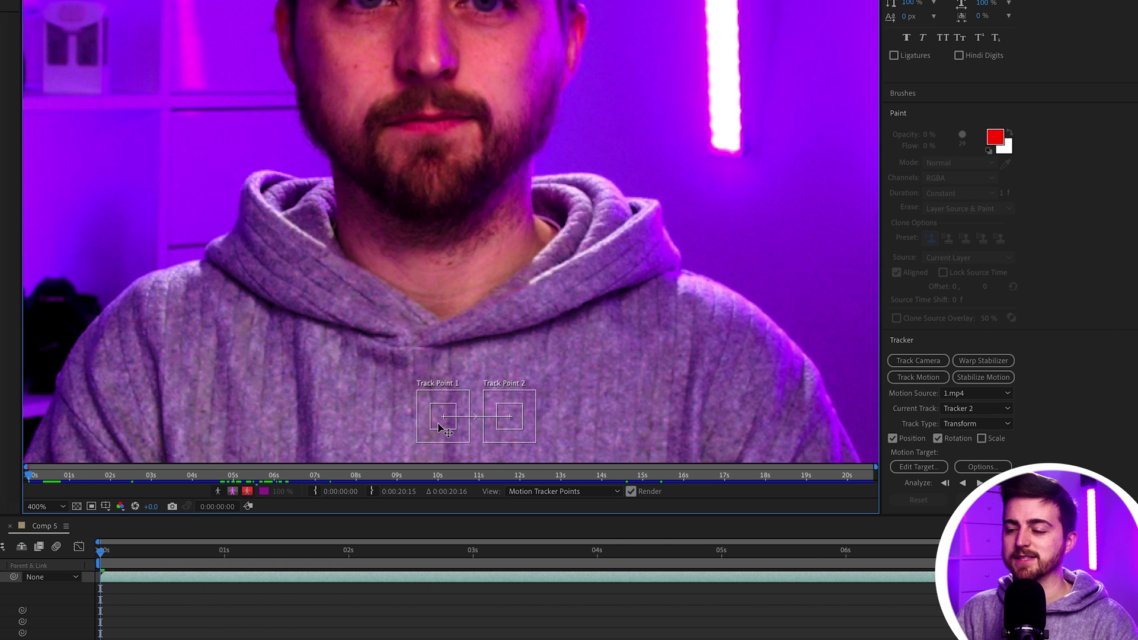
# Place Track Point 1 on the eye at the image's left and Track Point 2 on the other eye, and analyze the motion forward
pyautogui.moveTo(441, 426); pyautogui.dragTo(388, 102)
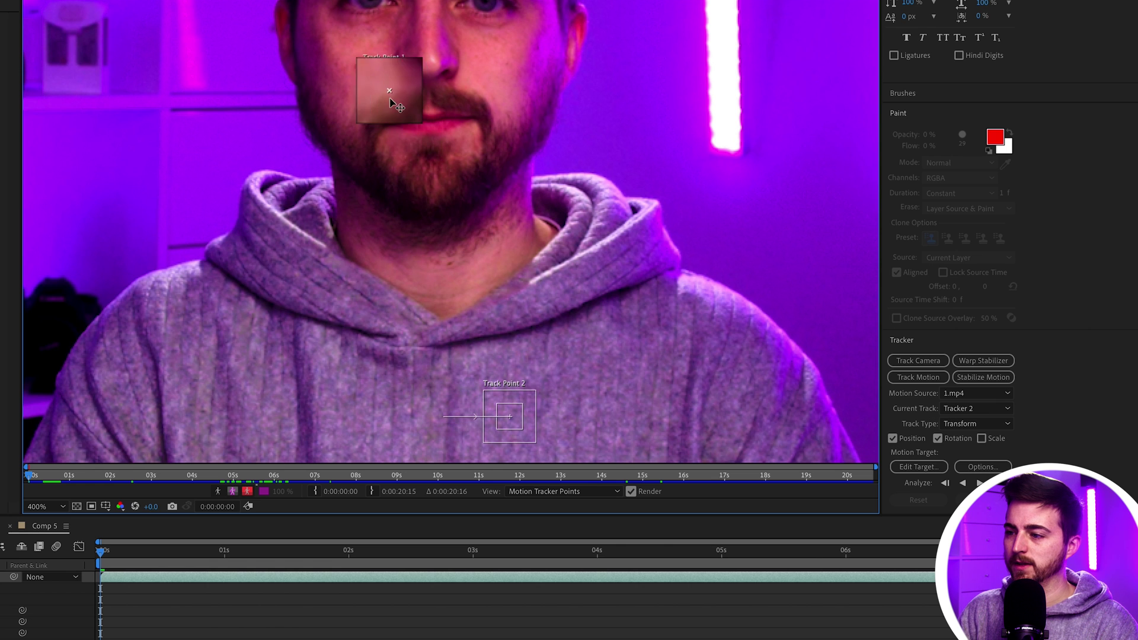
pyautogui.moveTo(511, 307); pyautogui.dragTo(542, 519)
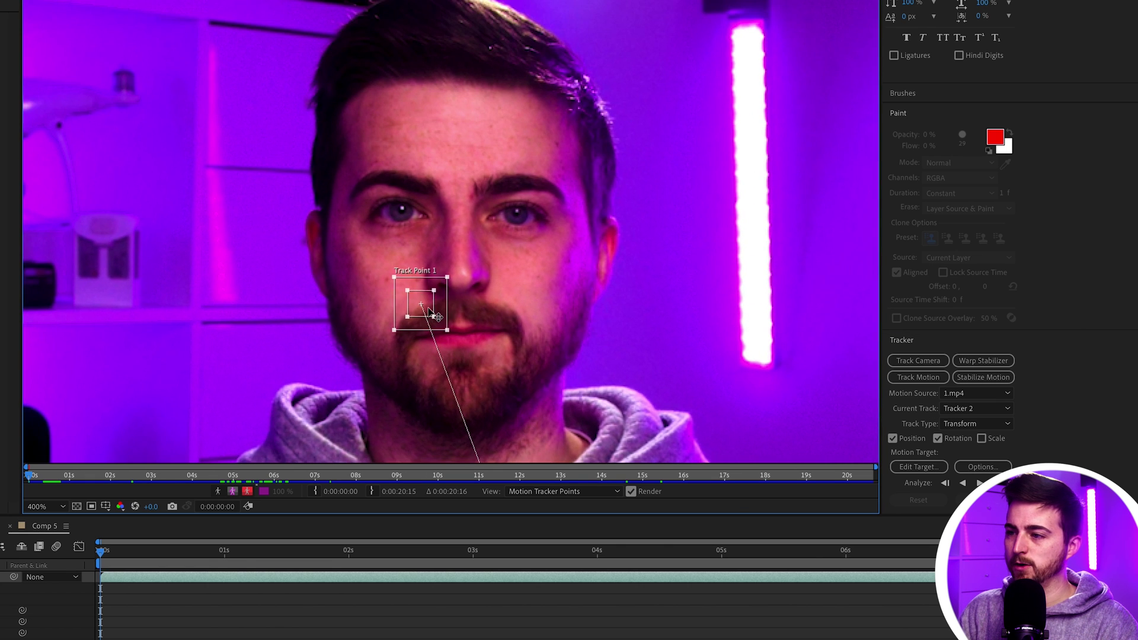
pyautogui.moveTo(423, 275); pyautogui.dragTo(408, 209)
pyautogui.moveTo(569, 343); pyautogui.dragTo(468, 196)
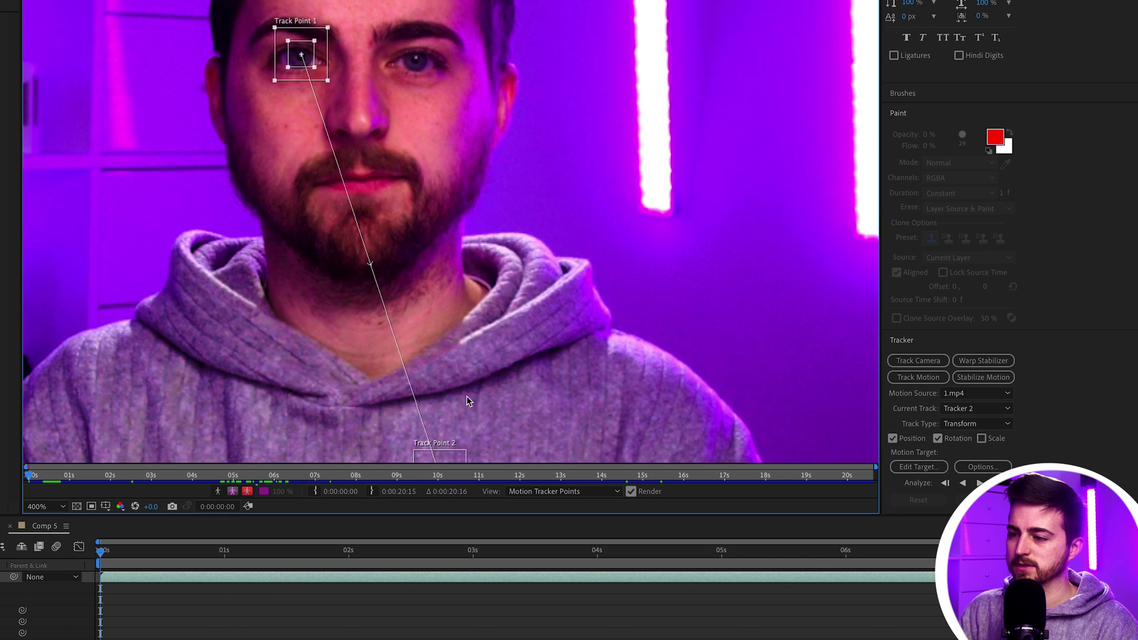
pyautogui.moveTo(473, 423); pyautogui.dragTo(418, 140)
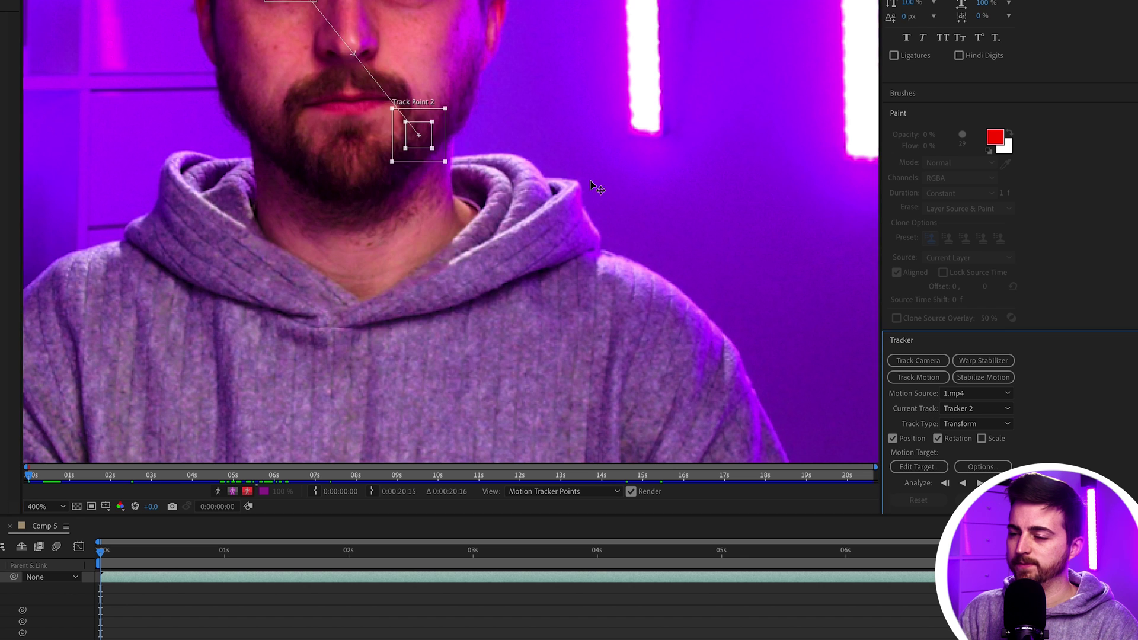
pyautogui.moveTo(601, 179); pyautogui.dragTo(607, 406)
pyautogui.moveTo(439, 377); pyautogui.dragTo(418, 216)
pyautogui.moveTo(271, 267); pyautogui.dragTo(301, 278)
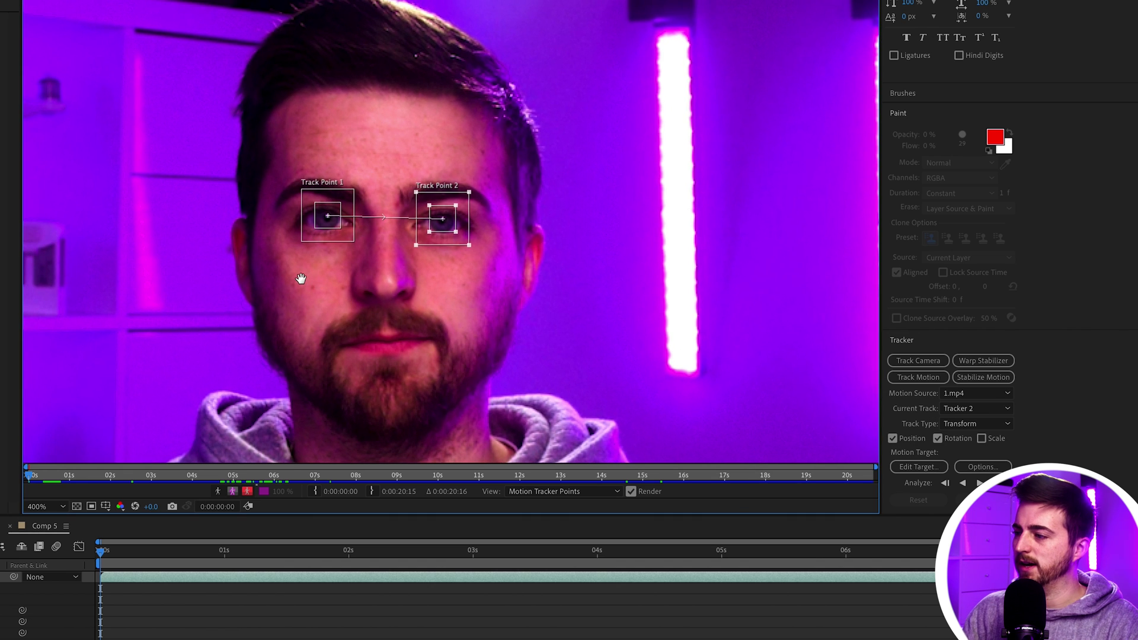
pyautogui.click(979, 483)
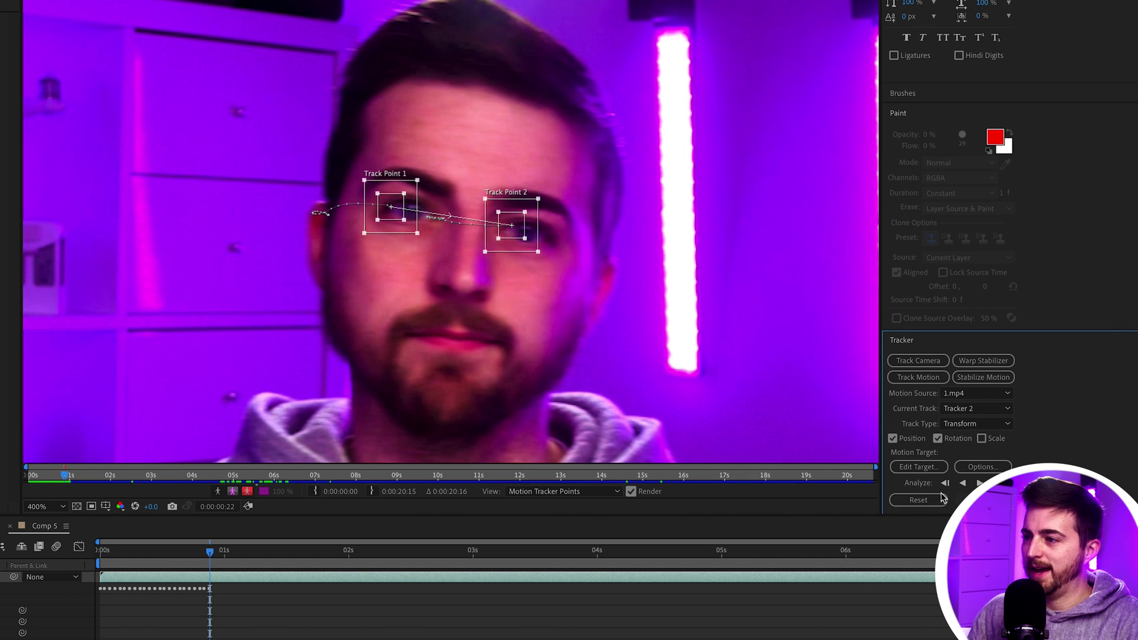
# Realign Track Point 2 with its eye at frame 21 and both track points with the eyes at frame 22
pyautogui.scroll(2, 526, 259)
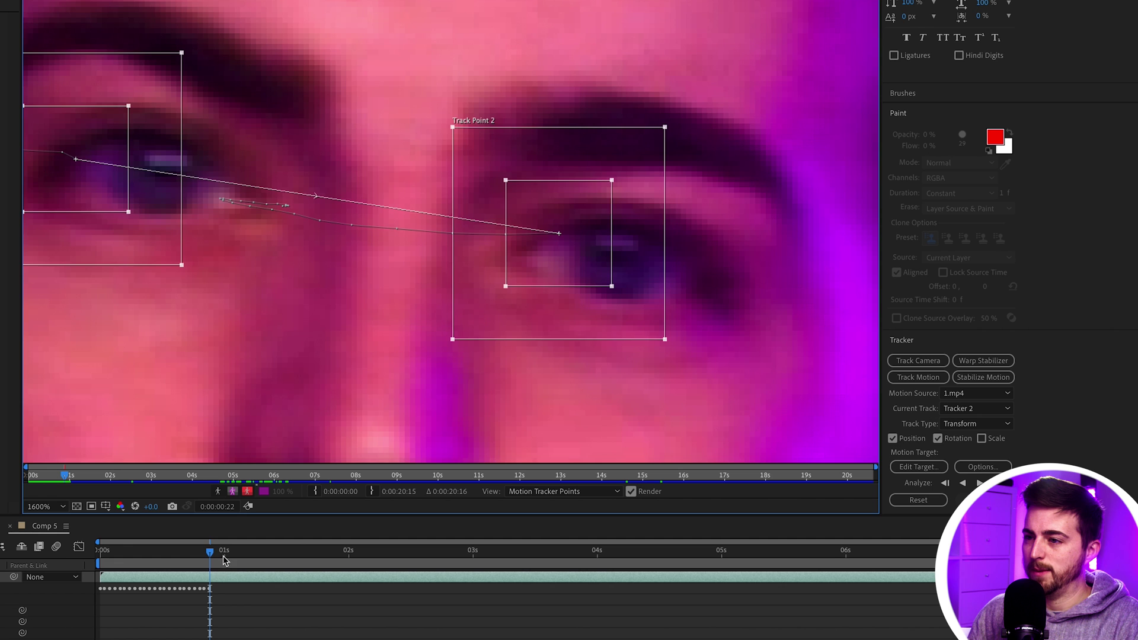
pyautogui.moveTo(215, 551); pyautogui.dragTo(204, 555)
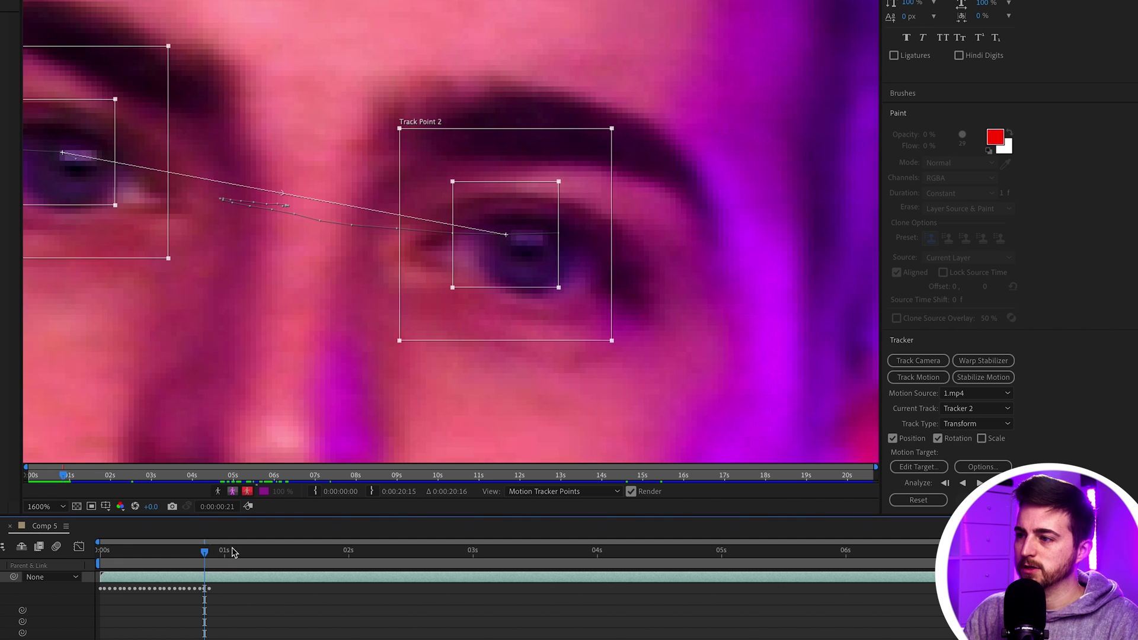
pyautogui.moveTo(526, 272); pyautogui.dragTo(538, 274)
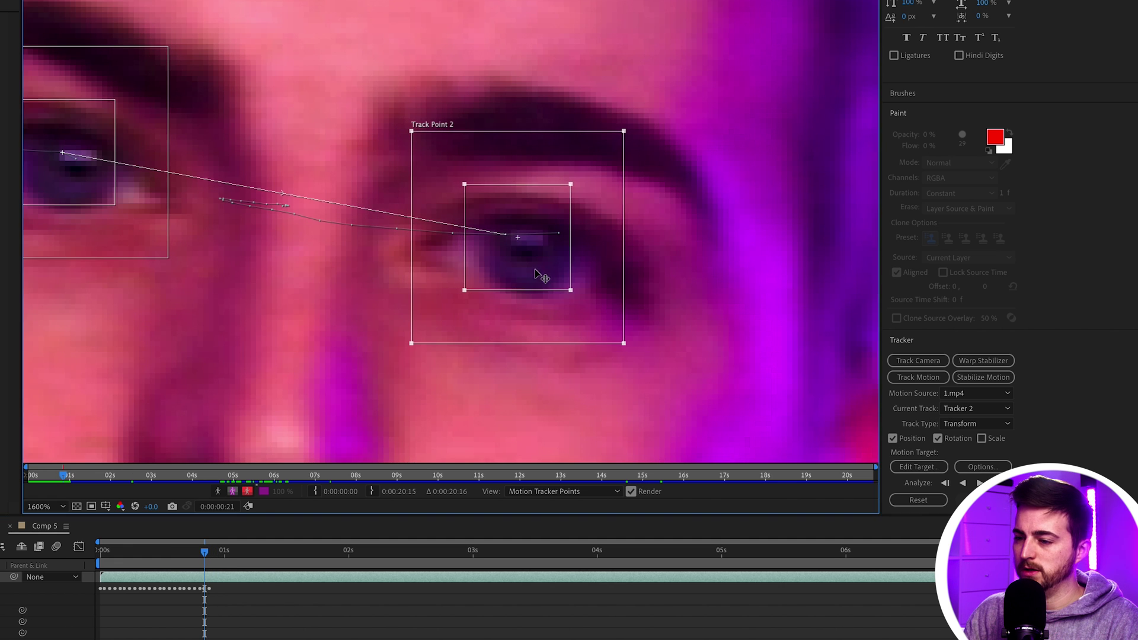
pyautogui.click(211, 554)
pyautogui.moveTo(107, 225); pyautogui.dragTo(203, 201)
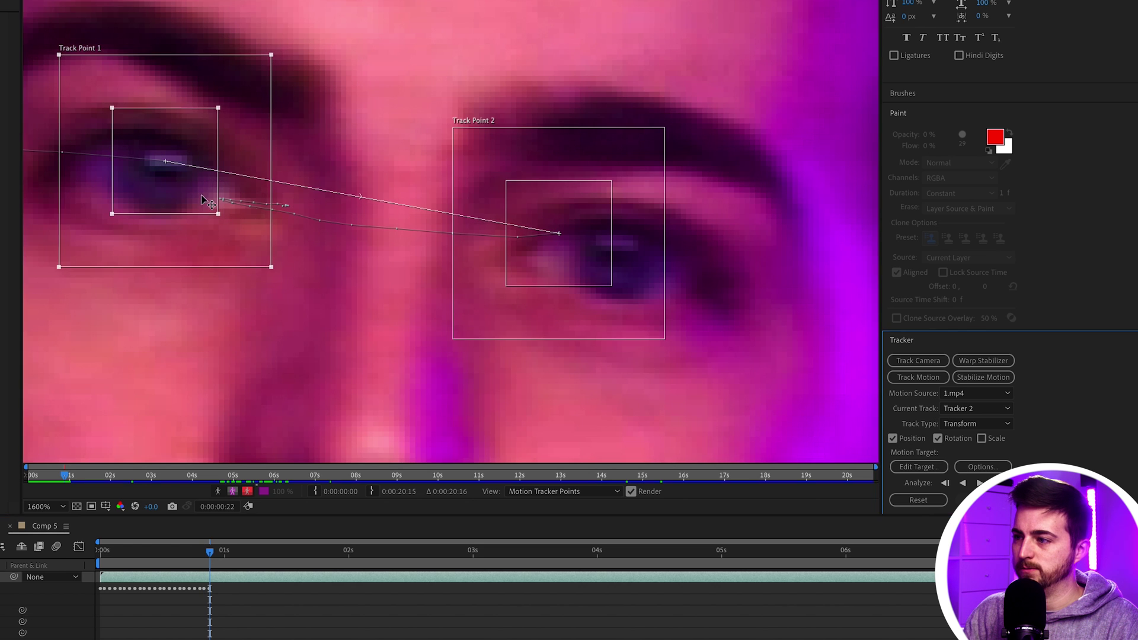
pyautogui.moveTo(592, 262); pyautogui.dragTo(655, 268)
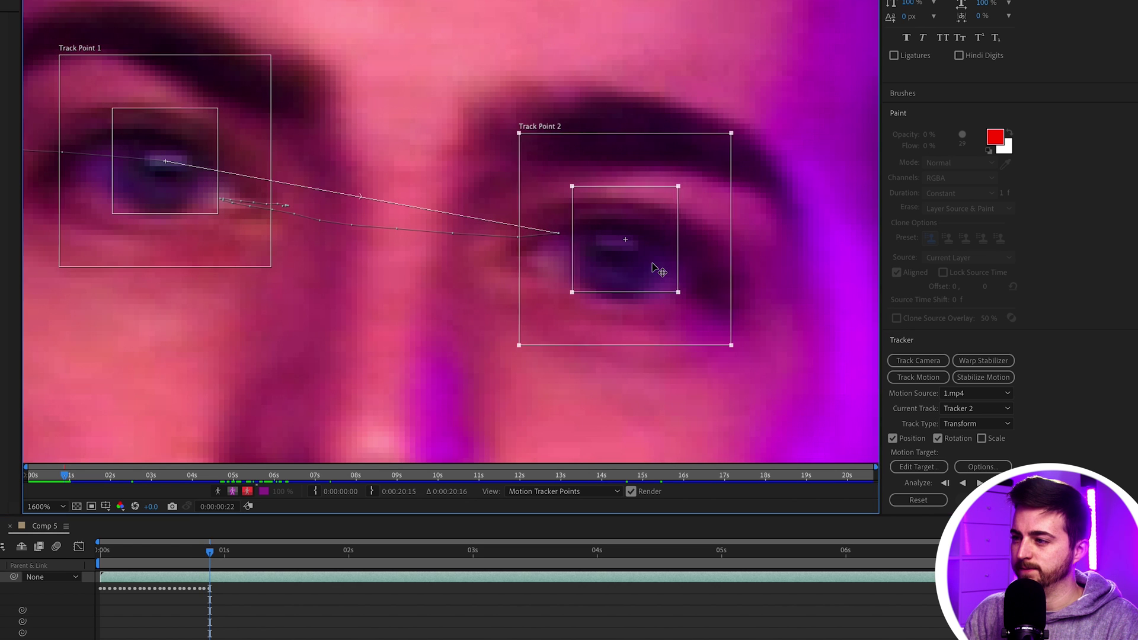
# Realign Track Point 1 and Track Point 2 with the two eyes at frame 23
pyautogui.click(182, 561)
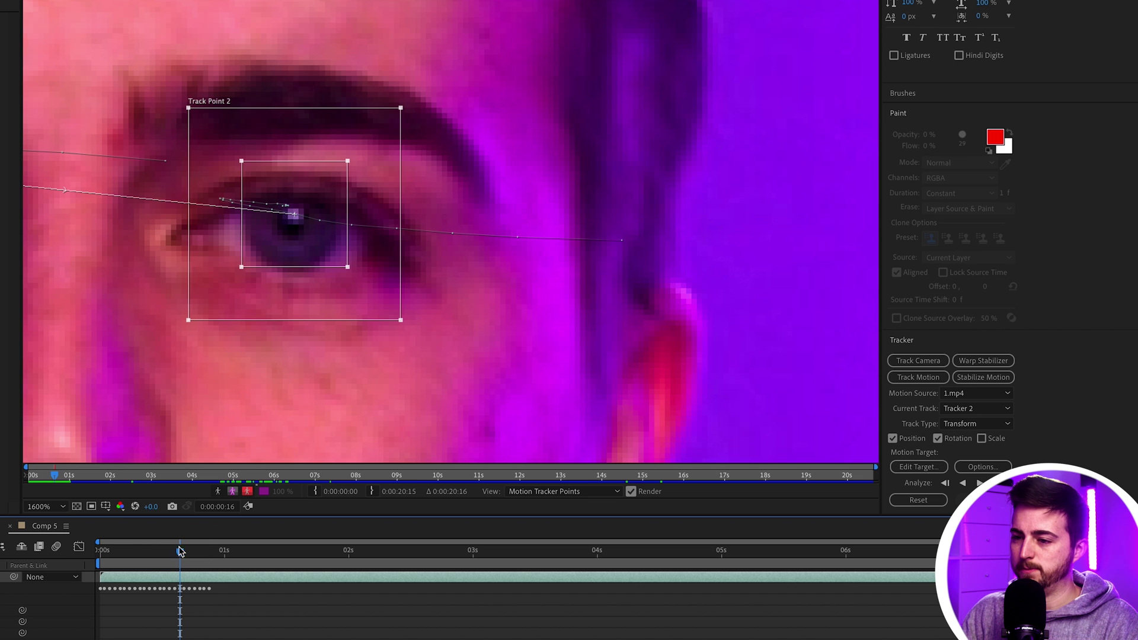
pyautogui.scroll(-1, 308, 344)
pyautogui.moveTo(295, 346); pyautogui.dragTo(340, 343)
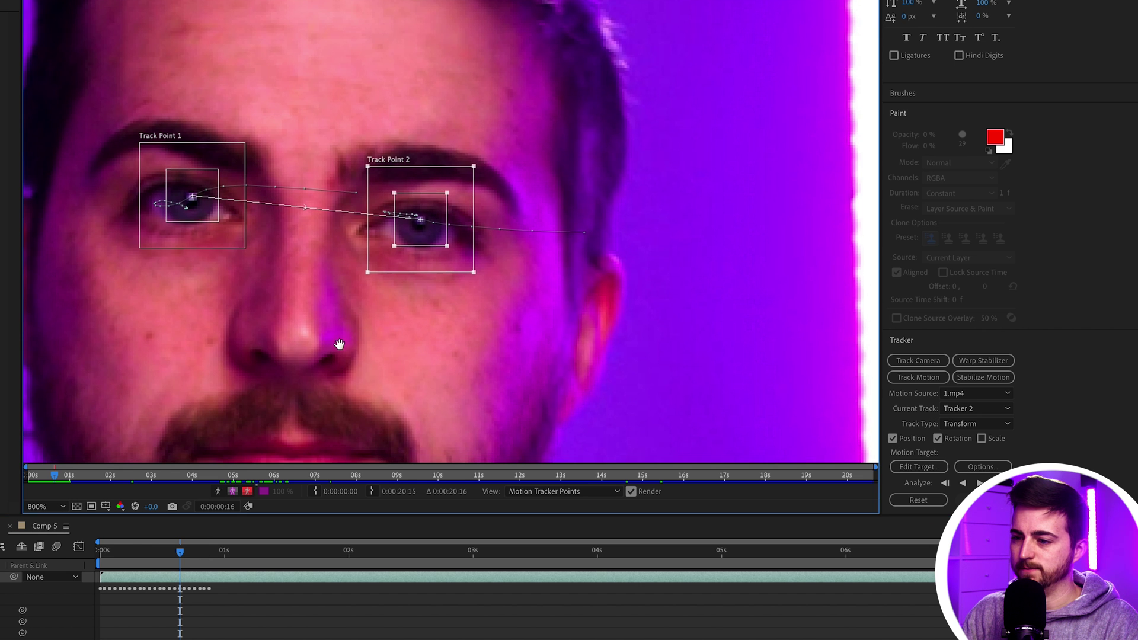
pyautogui.moveTo(174, 560); pyautogui.dragTo(218, 555)
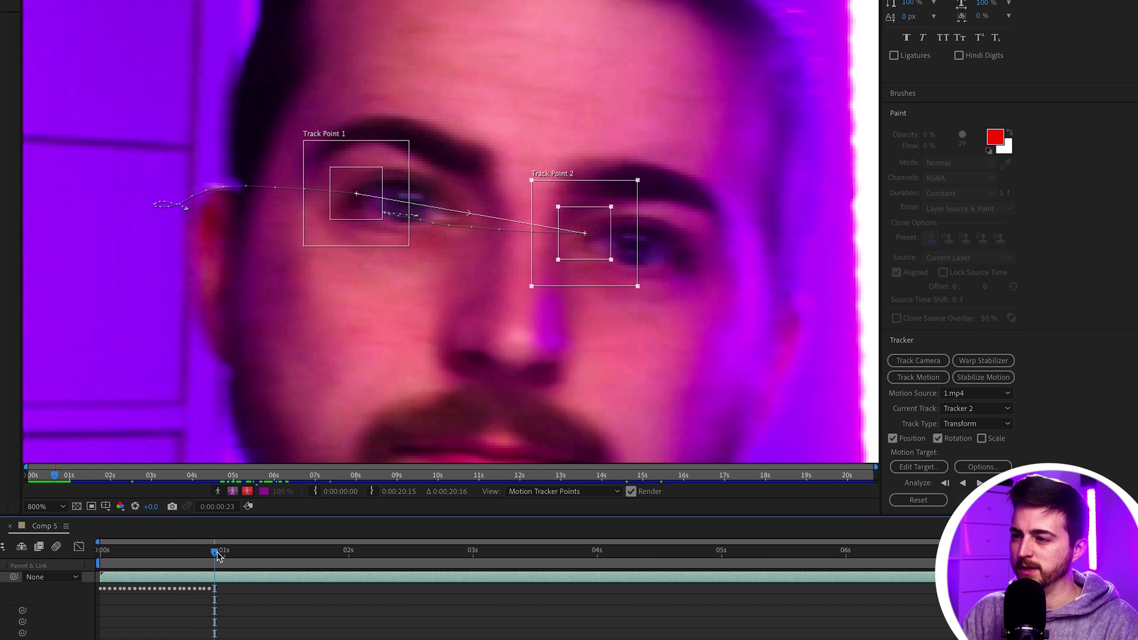
pyautogui.moveTo(364, 170); pyautogui.dragTo(369, 170)
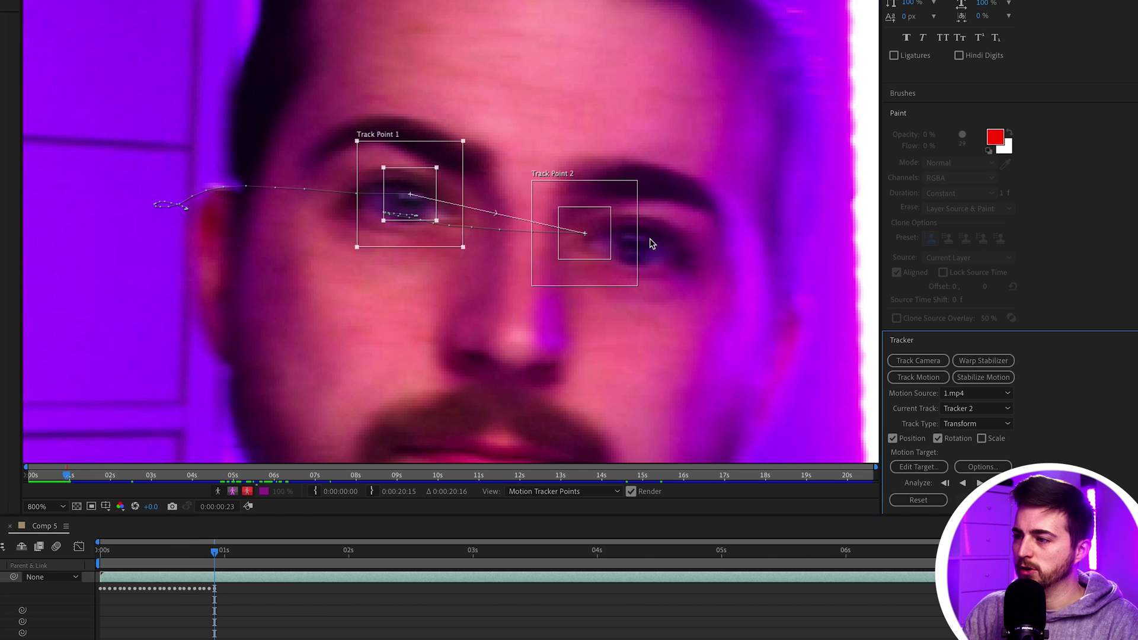
pyautogui.moveTo(607, 258); pyautogui.dragTo(657, 262)
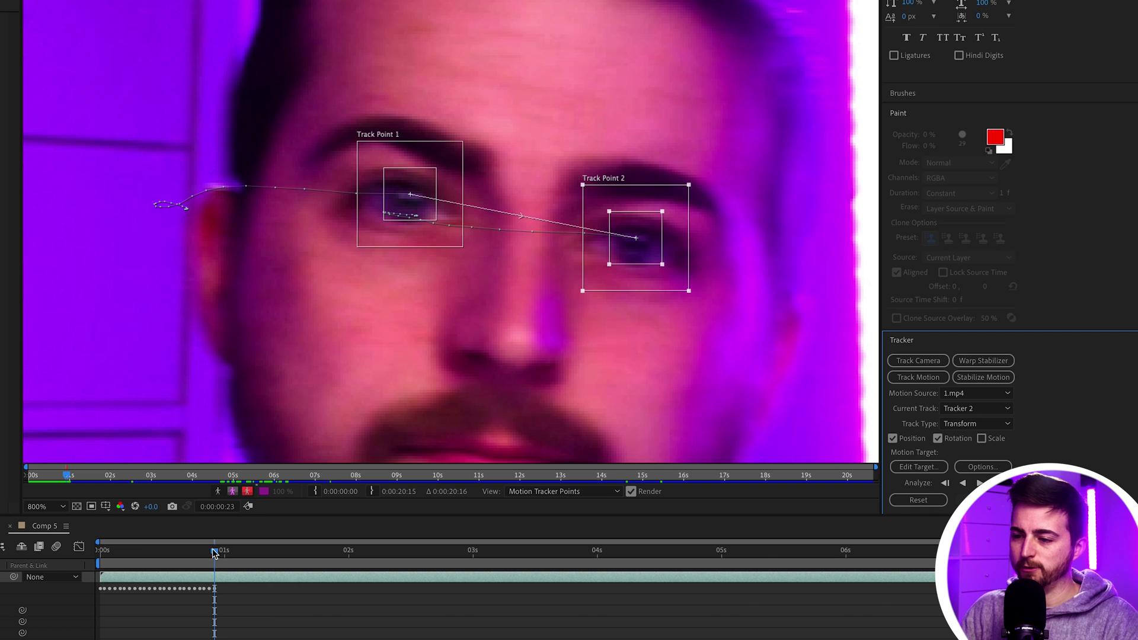
# Advance to frame 24 and realign both track points with the eyes
pyautogui.moveTo(215, 552); pyautogui.dragTo(219, 553)
pyautogui.moveTo(613, 287); pyautogui.dragTo(491, 276)
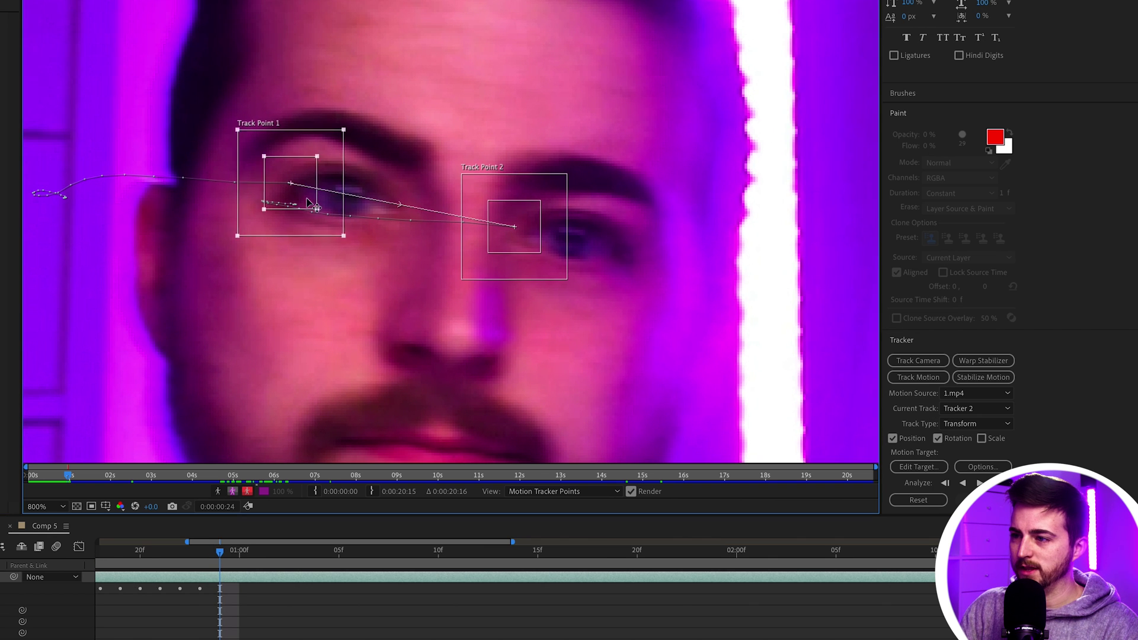
pyautogui.moveTo(309, 203); pyautogui.dragTo(364, 212)
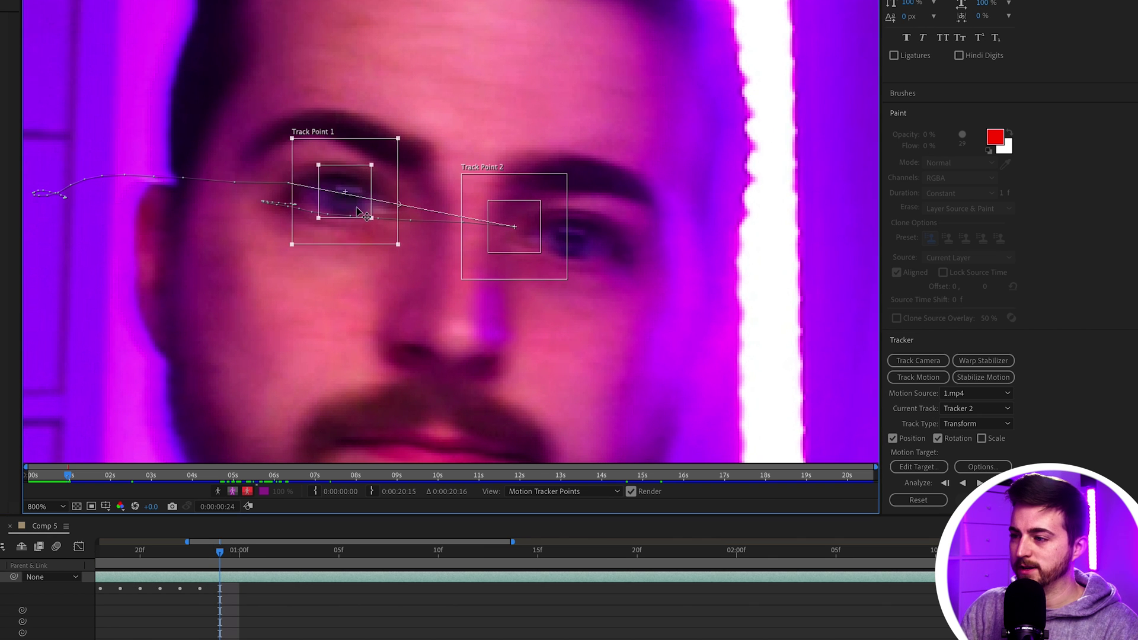
pyautogui.moveTo(518, 245); pyautogui.dragTo(581, 249)
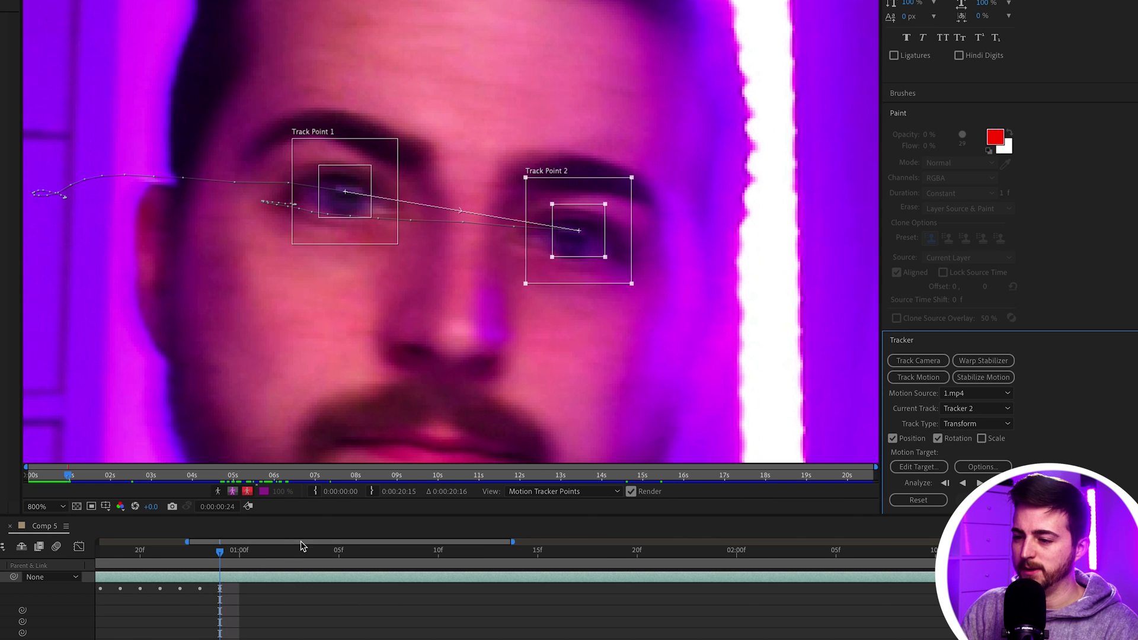
# Realign both track points with the eyes at 0:00:01:00 and again at 0:00:01:01
pyautogui.click(247, 557)
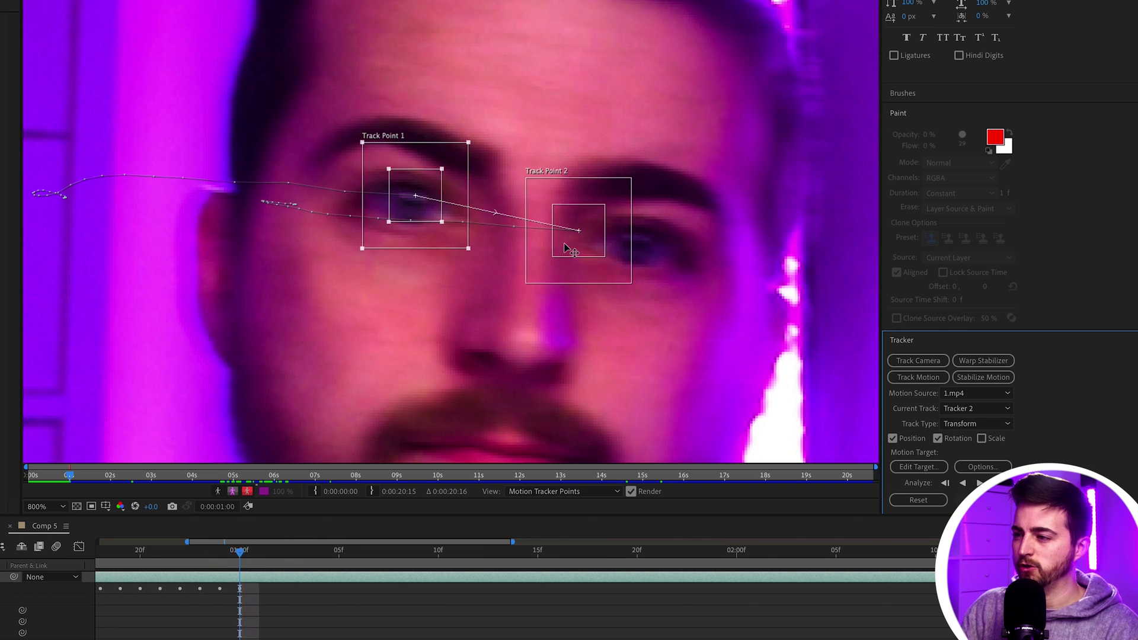
pyautogui.click(259, 562)
pyautogui.moveTo(426, 190); pyautogui.dragTo(444, 212)
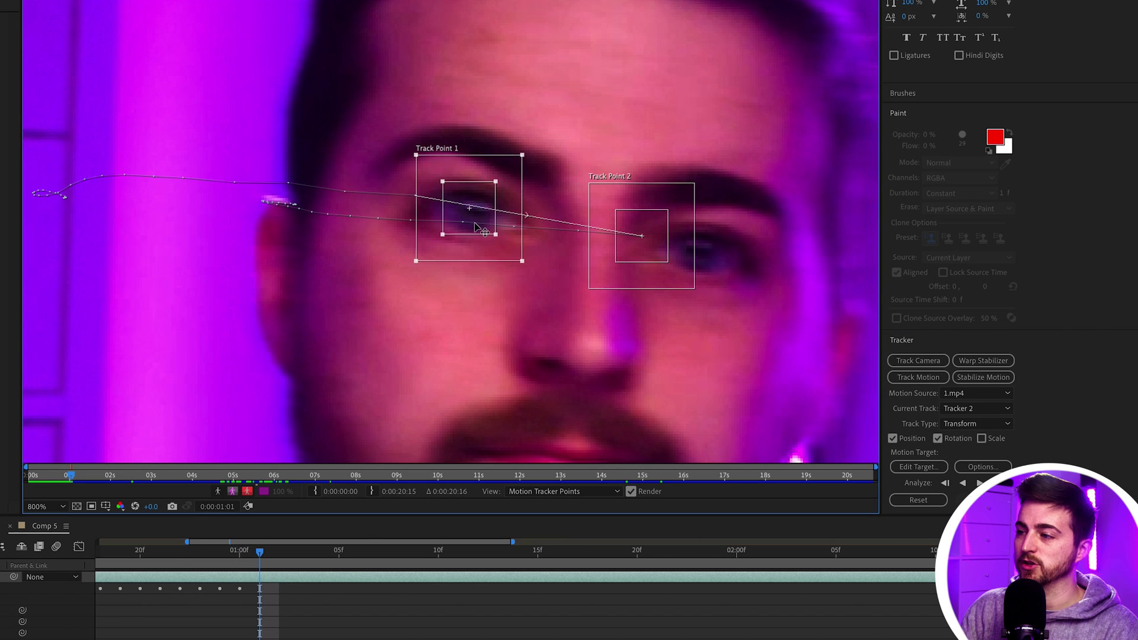
pyautogui.moveTo(672, 265); pyautogui.dragTo(728, 272)
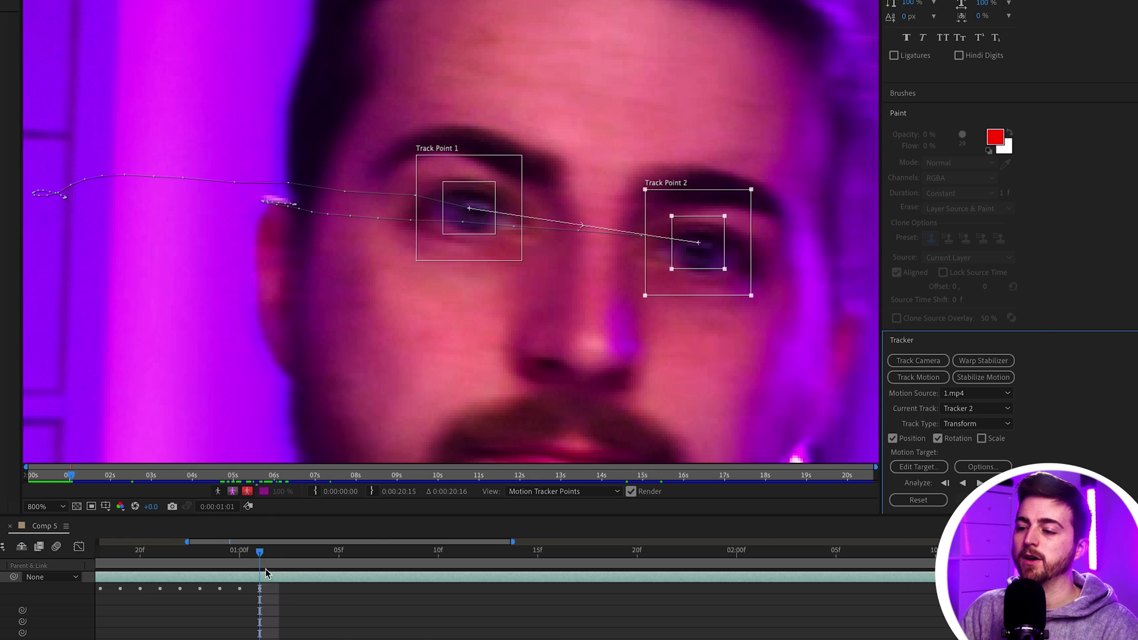
# Move to 0:00:01:02 and place both track points back on the eyes
pyautogui.click(281, 556)
pyautogui.moveTo(498, 262); pyautogui.dragTo(385, 256)
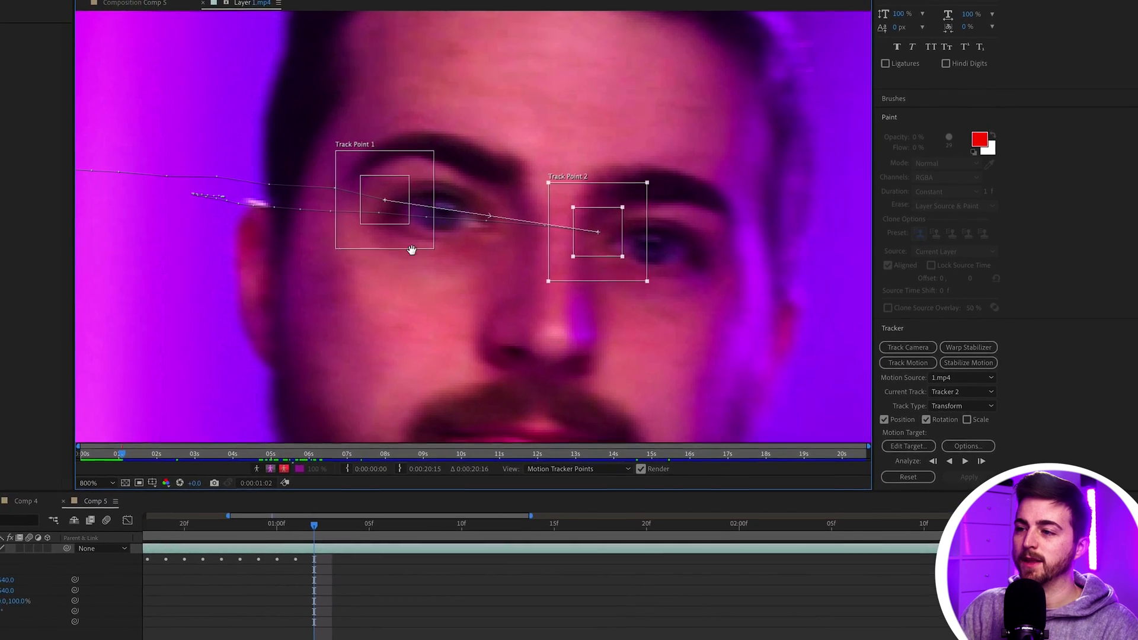
pyautogui.moveTo(399, 186); pyautogui.dragTo(454, 191)
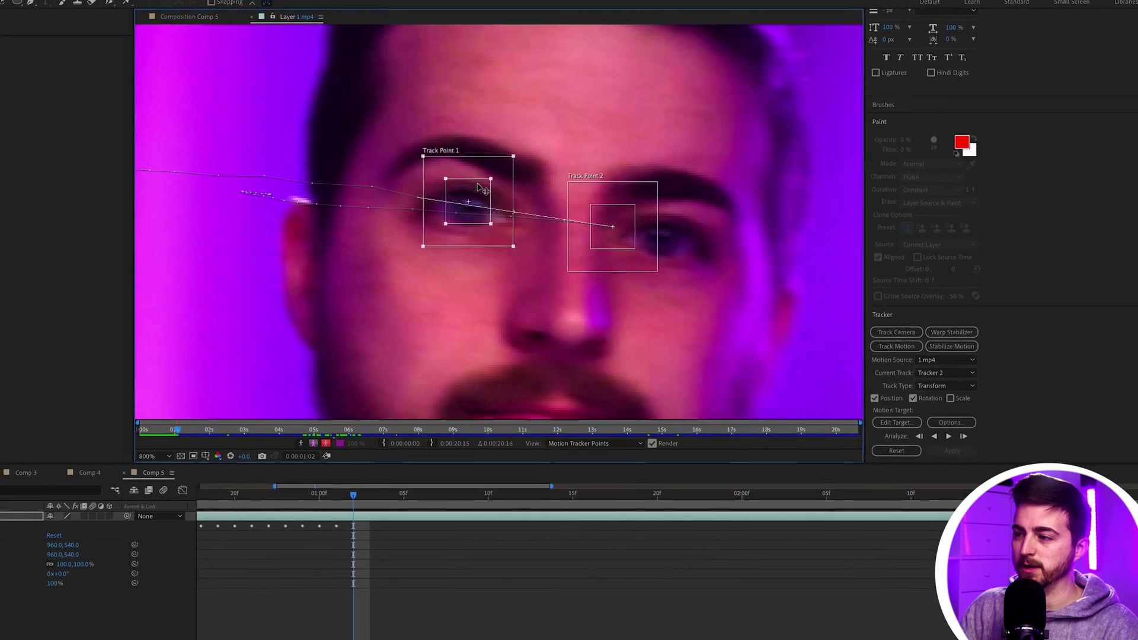
pyautogui.moveTo(615, 228); pyautogui.dragTo(664, 233)
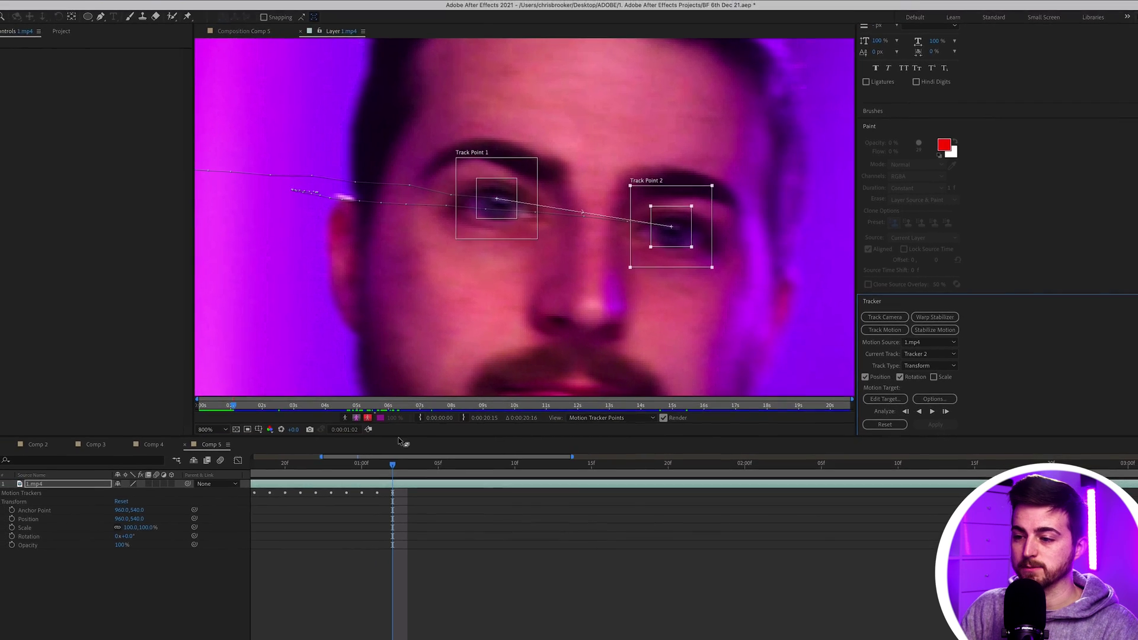
# Scrub back through the tracked frames, then realign both track points with the eyes at 0:00:01:03
pyautogui.moveTo(365, 466)
pyautogui.mouseDown()
pyautogui.moveTo(273, 461)
pyautogui.moveTo(417, 462)
pyautogui.moveTo(363, 466)
pyautogui.moveTo(373, 461)
pyautogui.mouseUp()
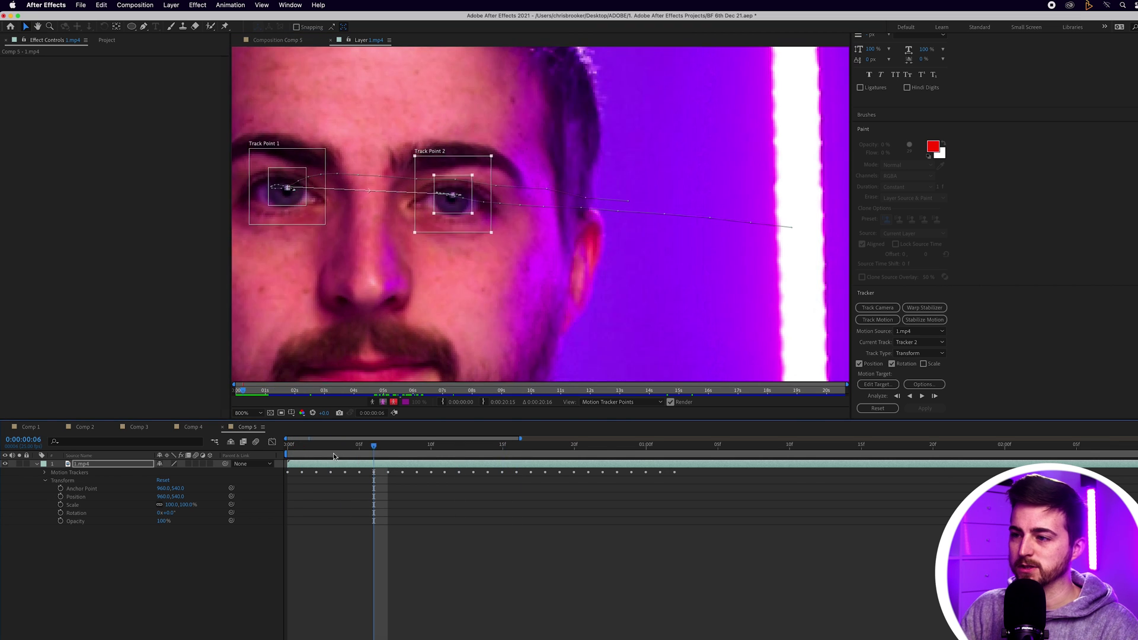
pyautogui.moveTo(334, 457); pyautogui.dragTo(695, 459)
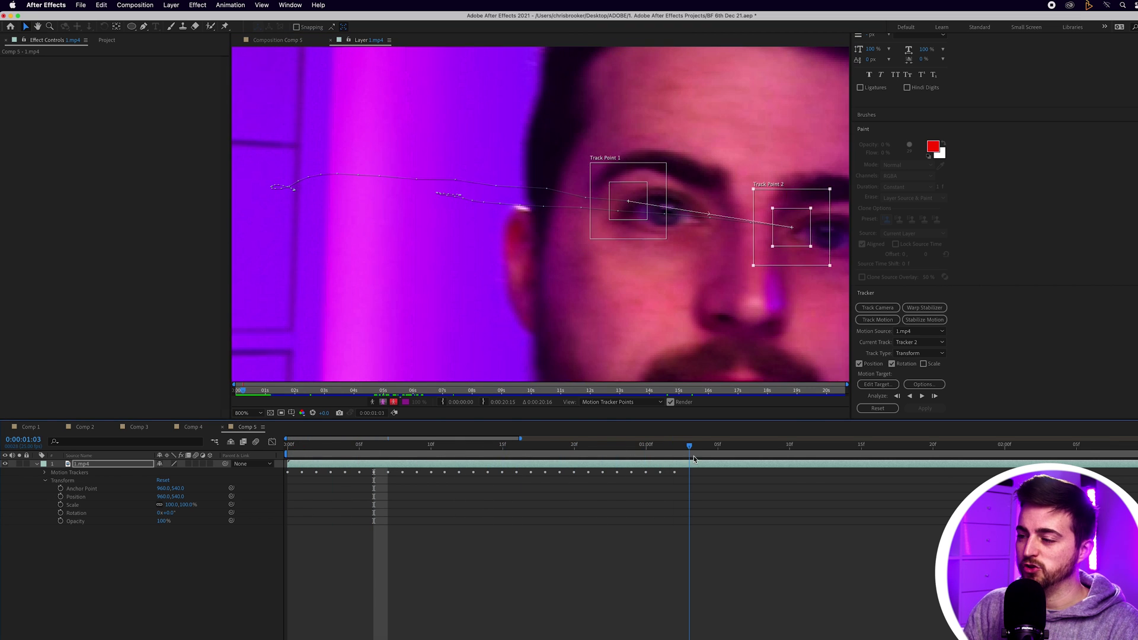
pyautogui.moveTo(640, 259); pyautogui.dragTo(443, 253)
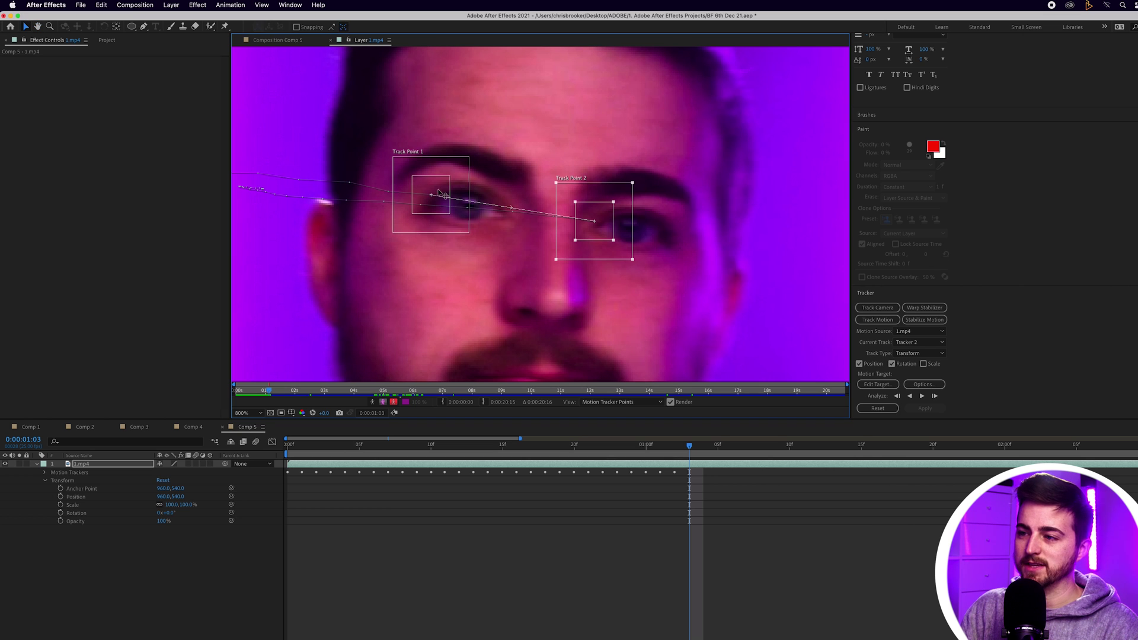
pyautogui.moveTo(593, 216); pyautogui.dragTo(633, 218)
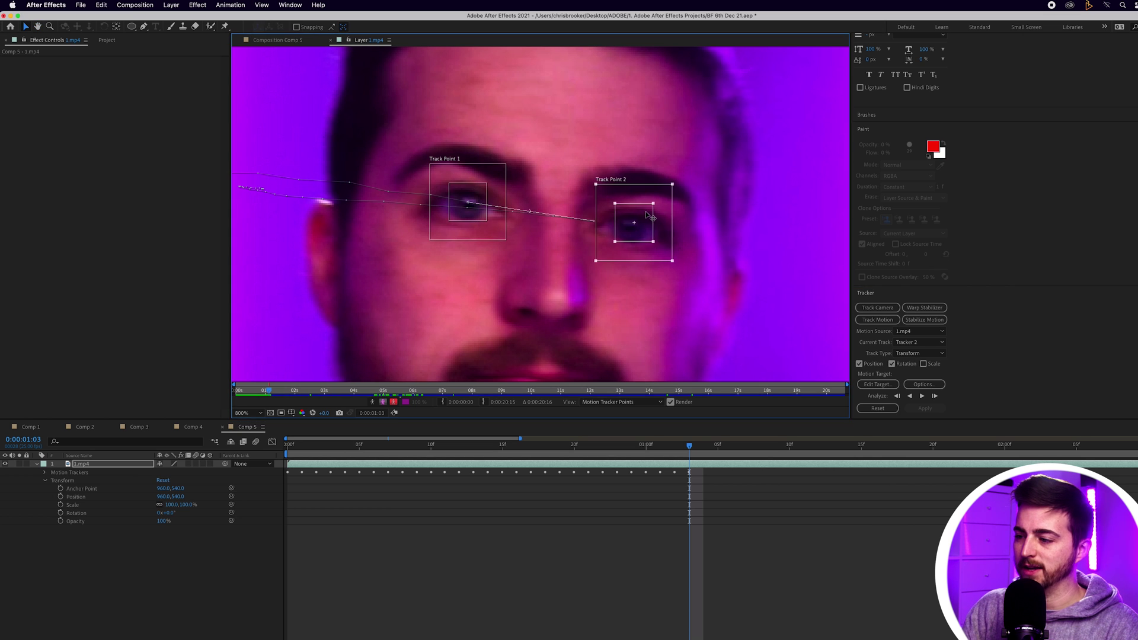
# Correct both track points onto the eyes at 0:00:01:04 and 0:00:01:05
pyautogui.press('pagedown')
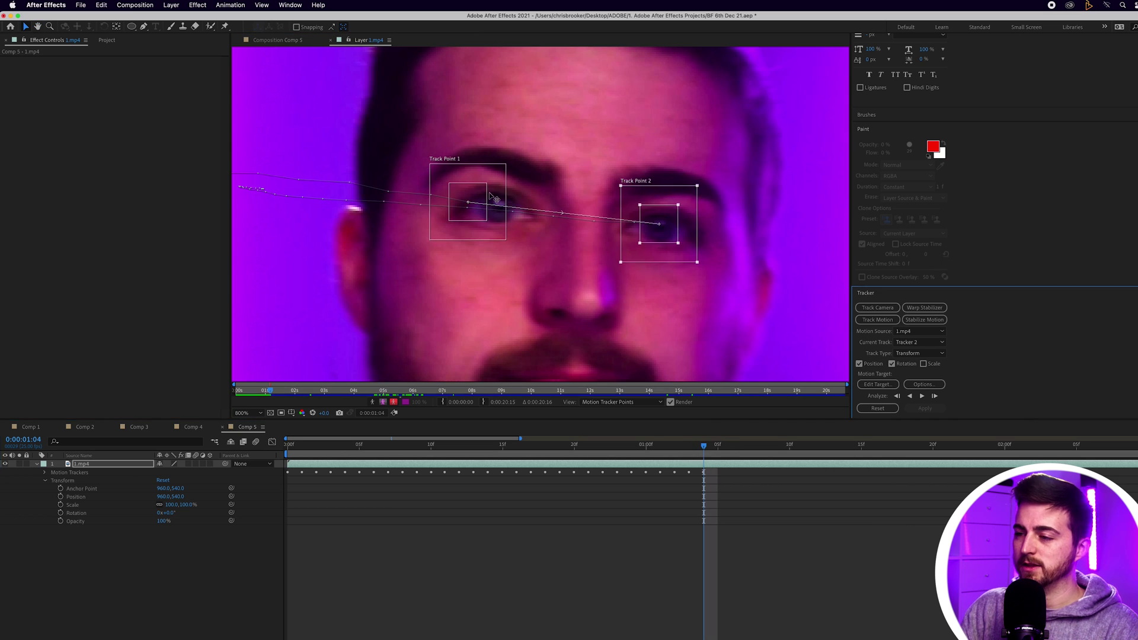
pyautogui.moveTo(491, 197); pyautogui.dragTo(534, 200)
pyautogui.click(717, 444)
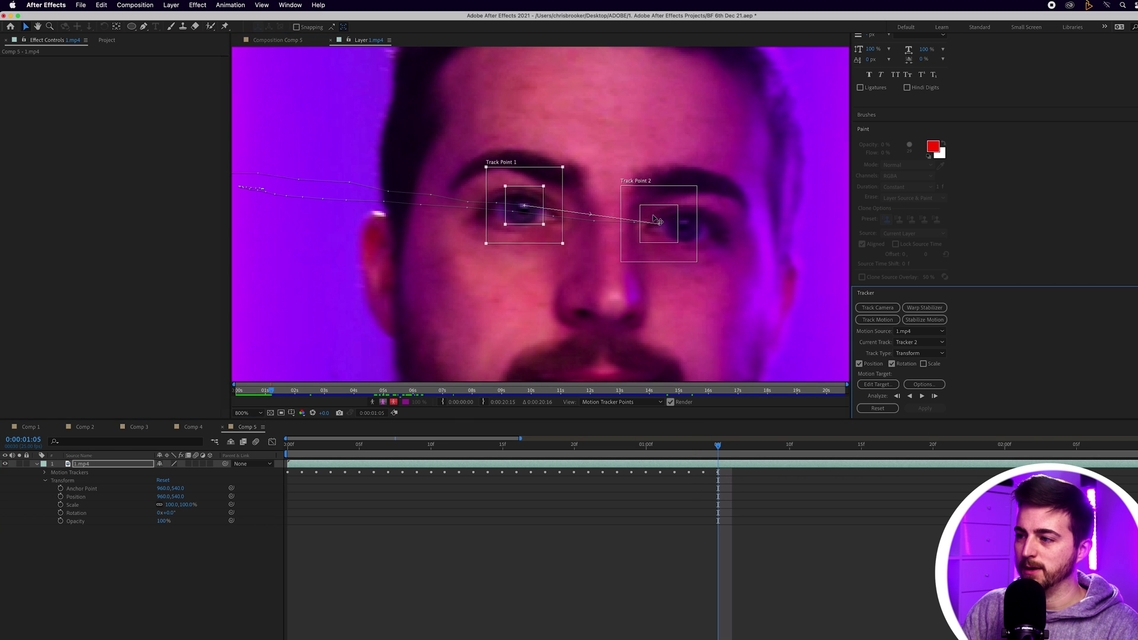
pyautogui.moveTo(664, 215); pyautogui.dragTo(717, 231)
# Continue frame by frame from 0:00:01:06 to 0:00:01:11, keeping both track points on the eyes
pyautogui.click(732, 445)
pyautogui.click(746, 446)
pyautogui.moveTo(531, 212); pyautogui.dragTo(567, 220)
pyautogui.click(760, 445)
pyautogui.moveTo(714, 224); pyautogui.dragTo(738, 209)
pyautogui.click(774, 446)
pyautogui.click(789, 445)
pyautogui.moveTo(565, 218); pyautogui.dragTo(554, 236)
pyautogui.click(803, 446)
pyautogui.moveTo(724, 213); pyautogui.dragTo(705, 209)
# Keep correcting both track points onto the eyes frame by frame from 0:00:01:12 to 0:00:01:17
pyautogui.click(817, 446)
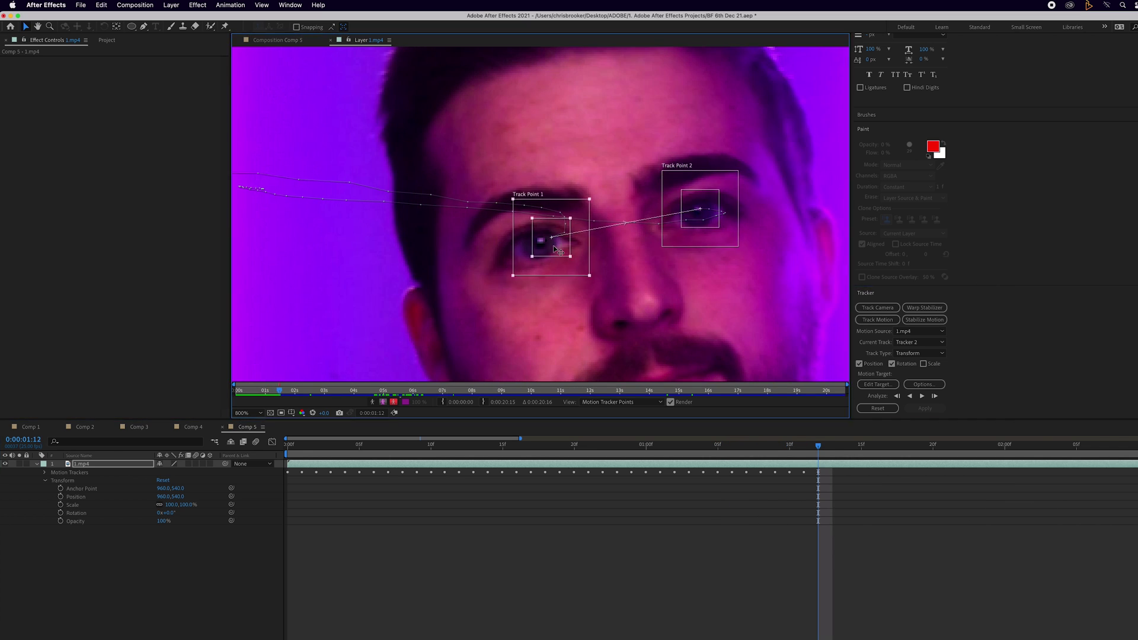
pyautogui.click(832, 446)
pyautogui.moveTo(541, 239); pyautogui.dragTo(527, 240)
pyautogui.moveTo(696, 206); pyautogui.dragTo(676, 202)
pyautogui.click(847, 445)
pyautogui.click(861, 445)
pyautogui.moveTo(501, 240); pyautogui.dragTo(445, 236)
pyautogui.click(875, 445)
pyautogui.moveTo(631, 198); pyautogui.dragTo(599, 196)
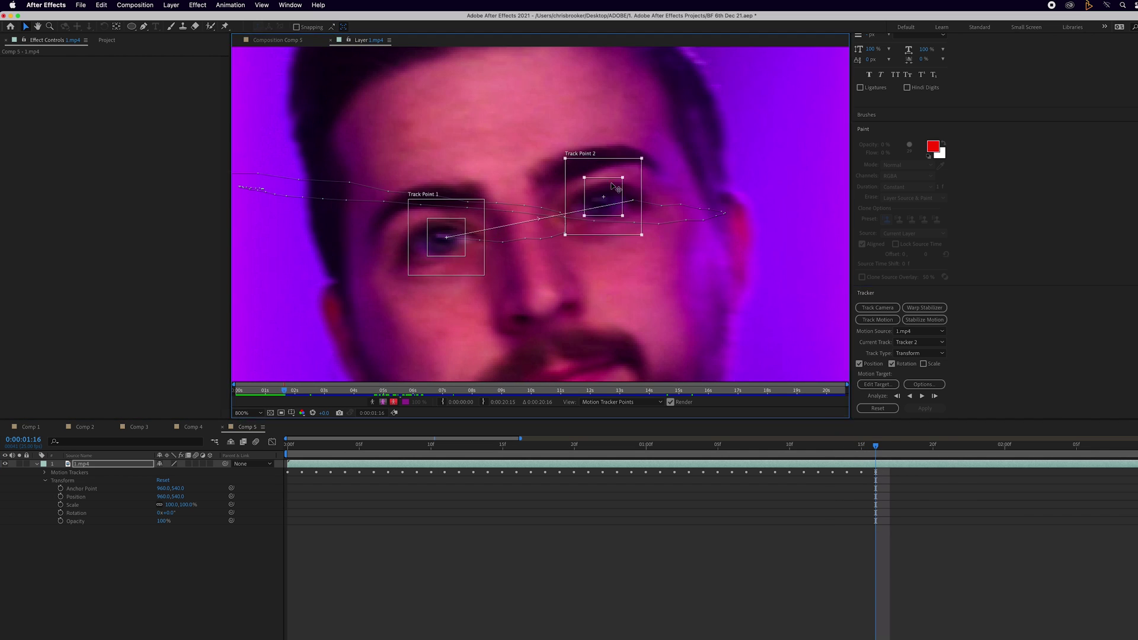
pyautogui.click(889, 445)
pyautogui.moveTo(445, 237); pyautogui.dragTo(410, 236)
pyautogui.moveTo(600, 197); pyautogui.dragTo(561, 195)
# Fit the whole clip in the viewer and check that the track points follow the eyes through the tracked frames
pyautogui.click(251, 416)
pyautogui.click(255, 423)
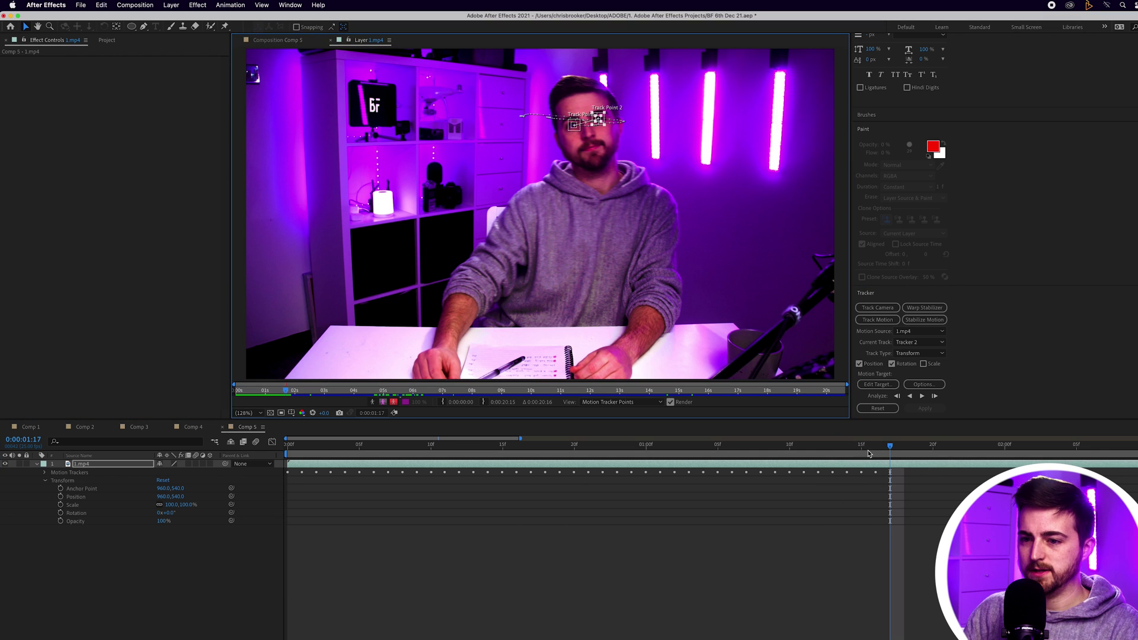
pyautogui.press('pageup')
pyautogui.press('pageup')
pyautogui.press('pageup')
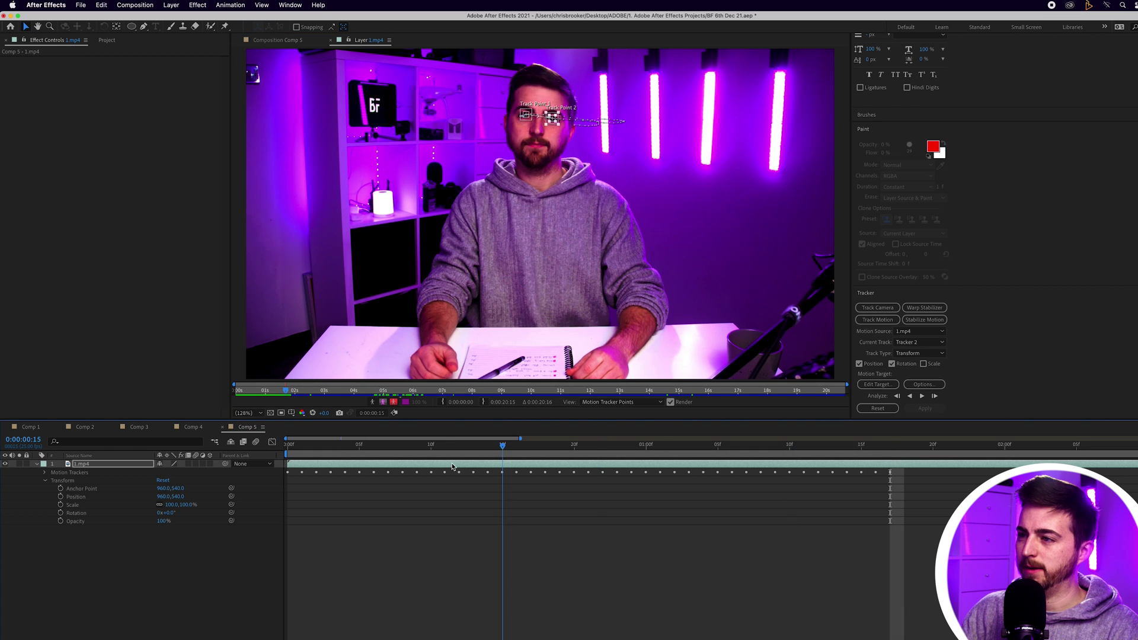
pyautogui.press('pagedown')
pyautogui.press('pagedown')
pyautogui.press('pagedown')
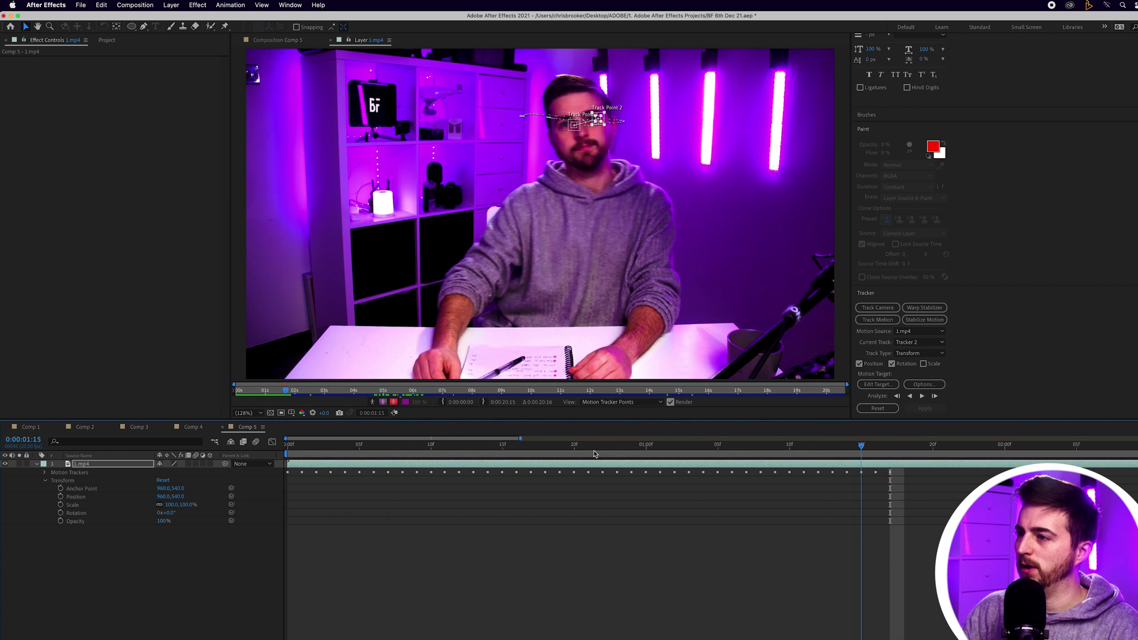
# Add a new null object to Comp 5 to receive the tracking data
pyautogui.click(885, 385)
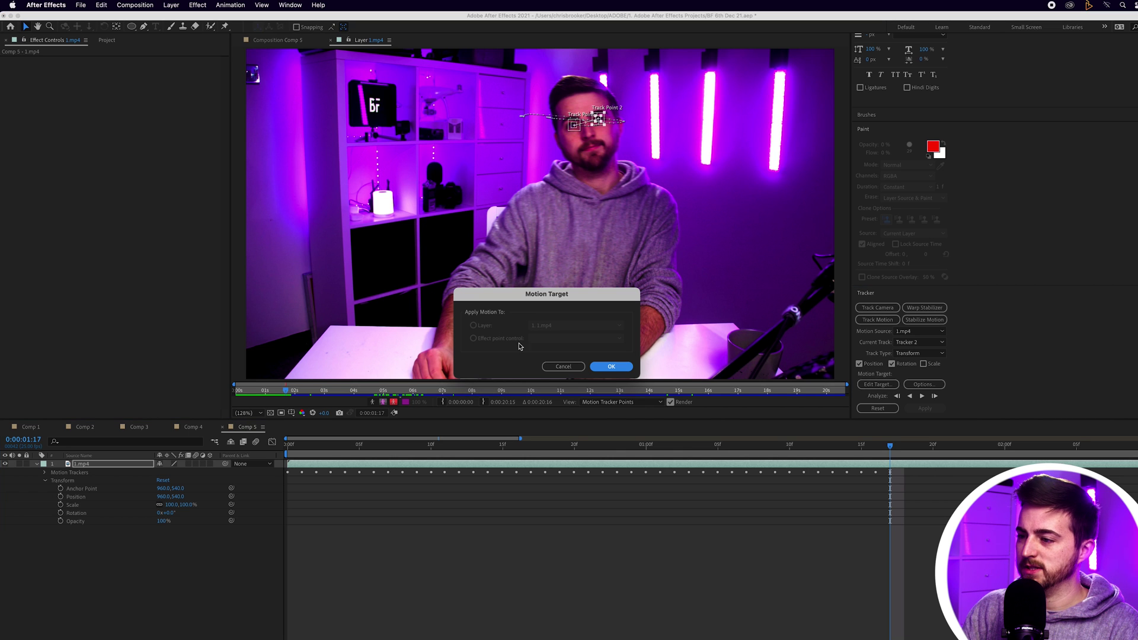
pyautogui.click(563, 367)
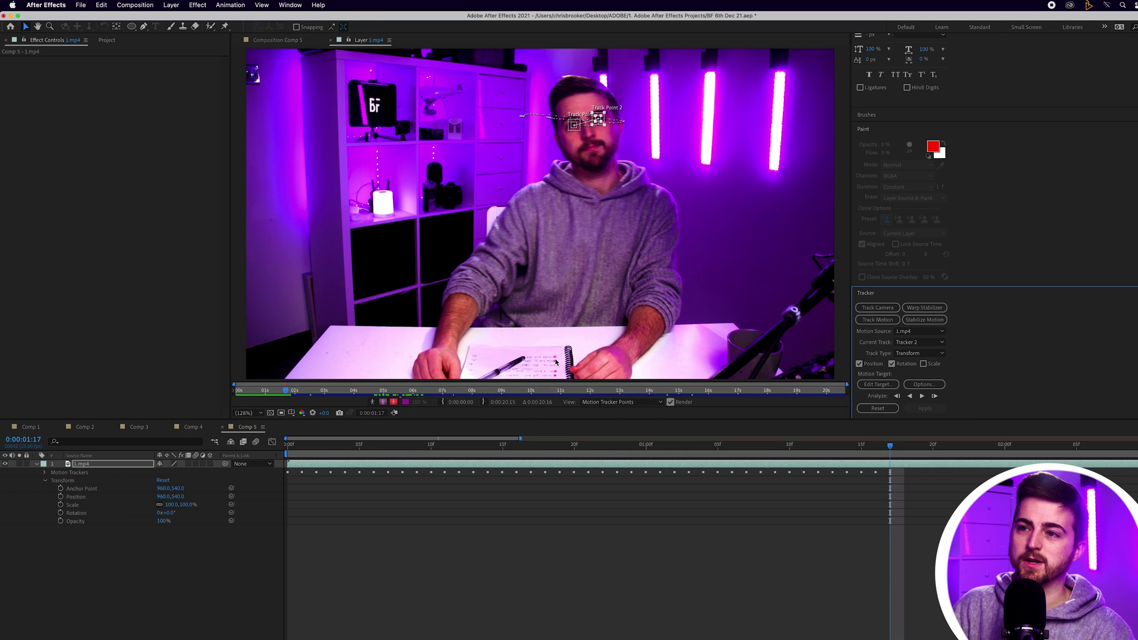
pyautogui.click(170, 4)
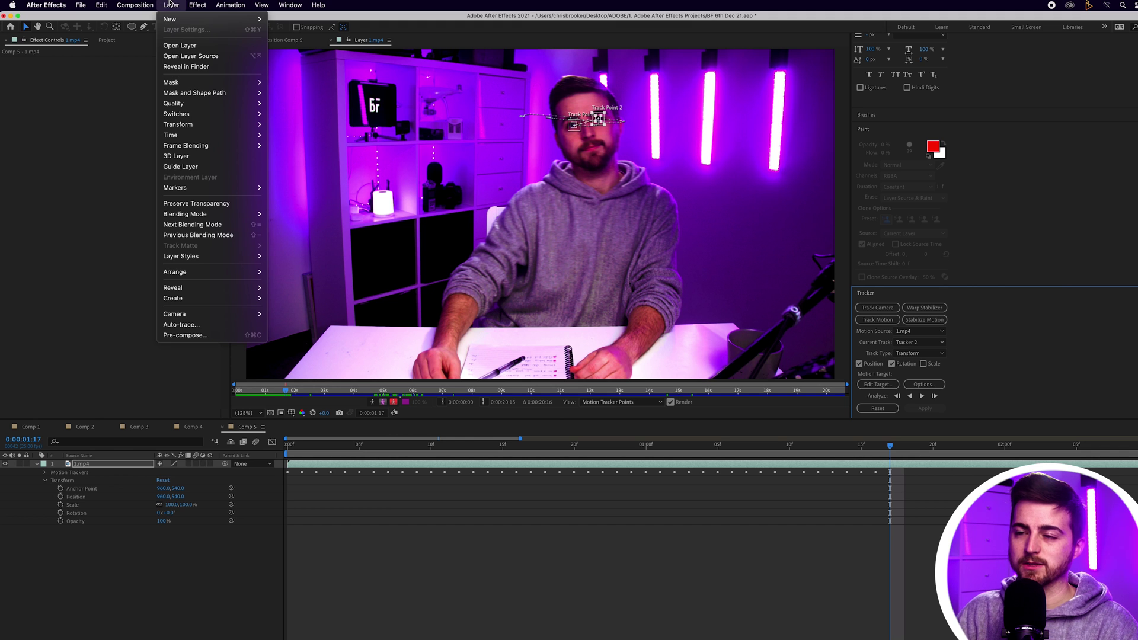
pyautogui.moveTo(176, 18)
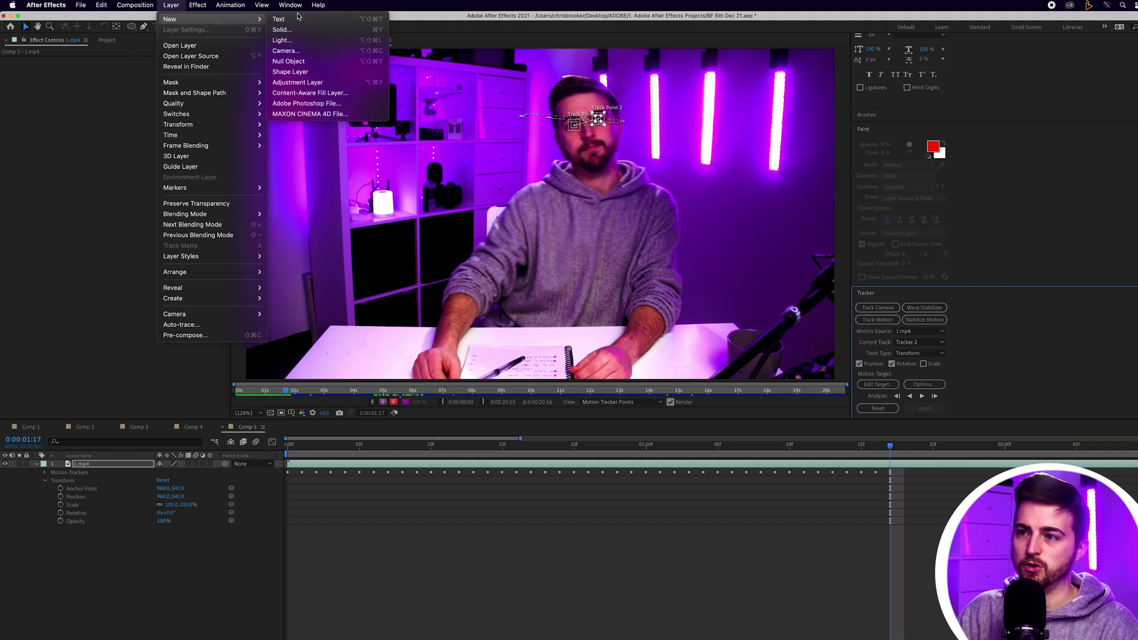
pyautogui.click(324, 62)
# Set the new null as the tracker's motion target and apply the tracking in X and Y
pyautogui.click(877, 385)
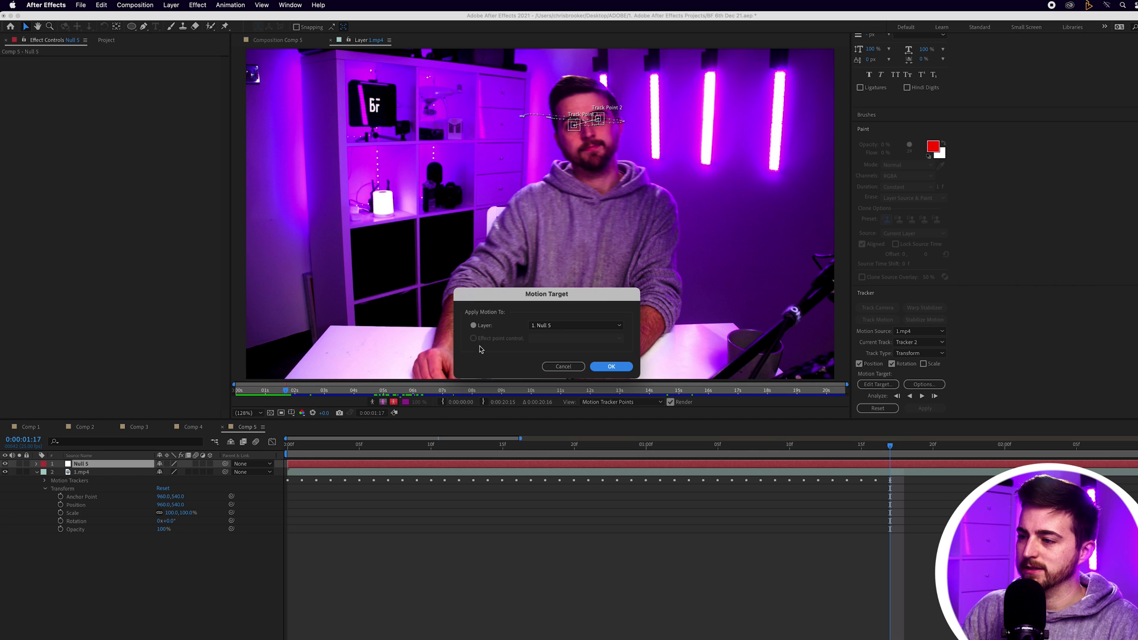
pyautogui.click(584, 326)
pyautogui.click(573, 336)
pyautogui.press('Return')
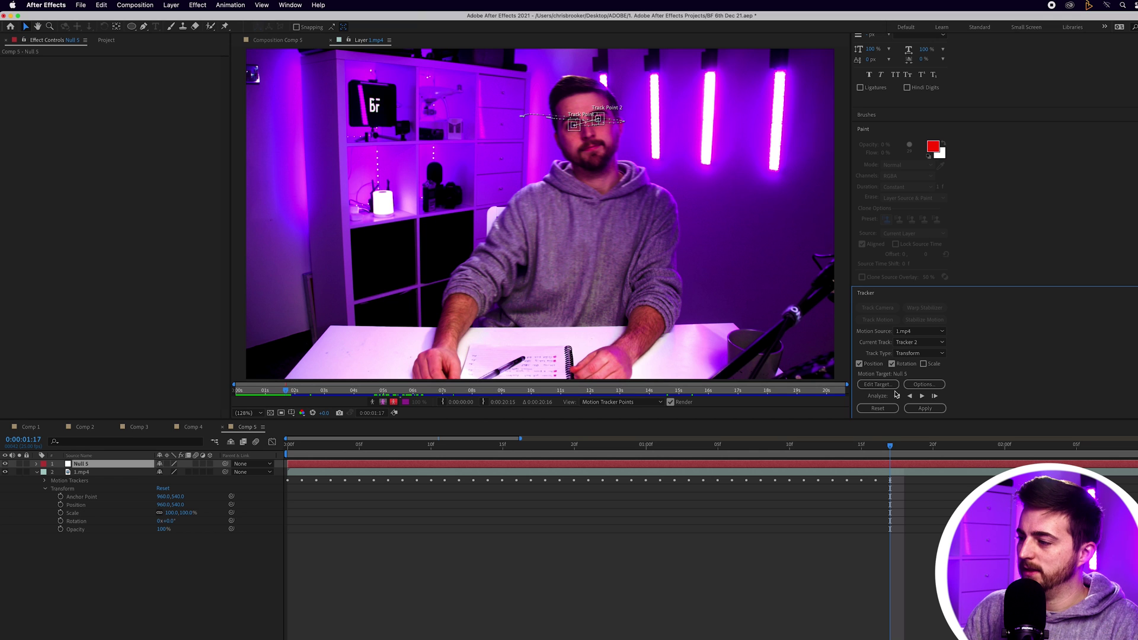
pyautogui.click(925, 409)
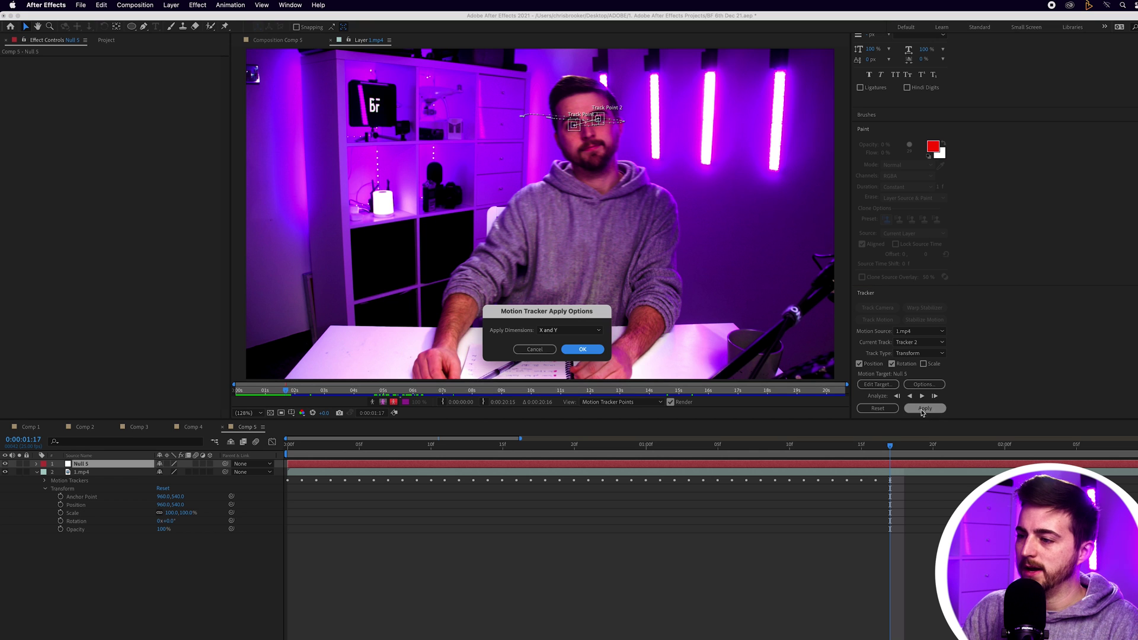
pyautogui.click(582, 351)
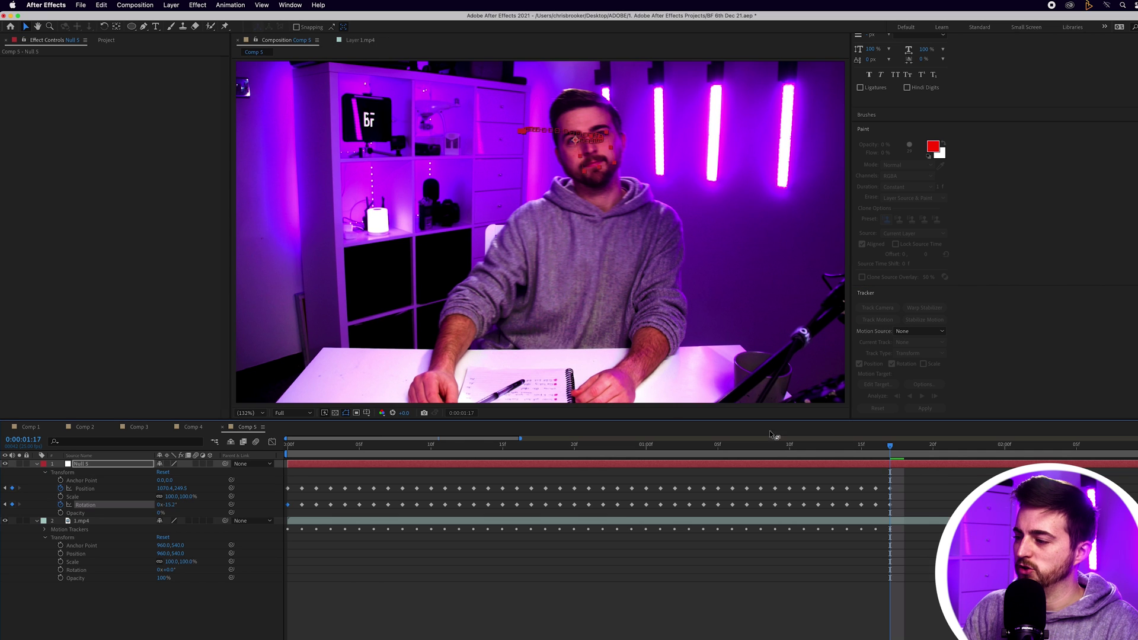
# Preview the null's motion over the face and return to the start of Comp 5
pyautogui.press('space')
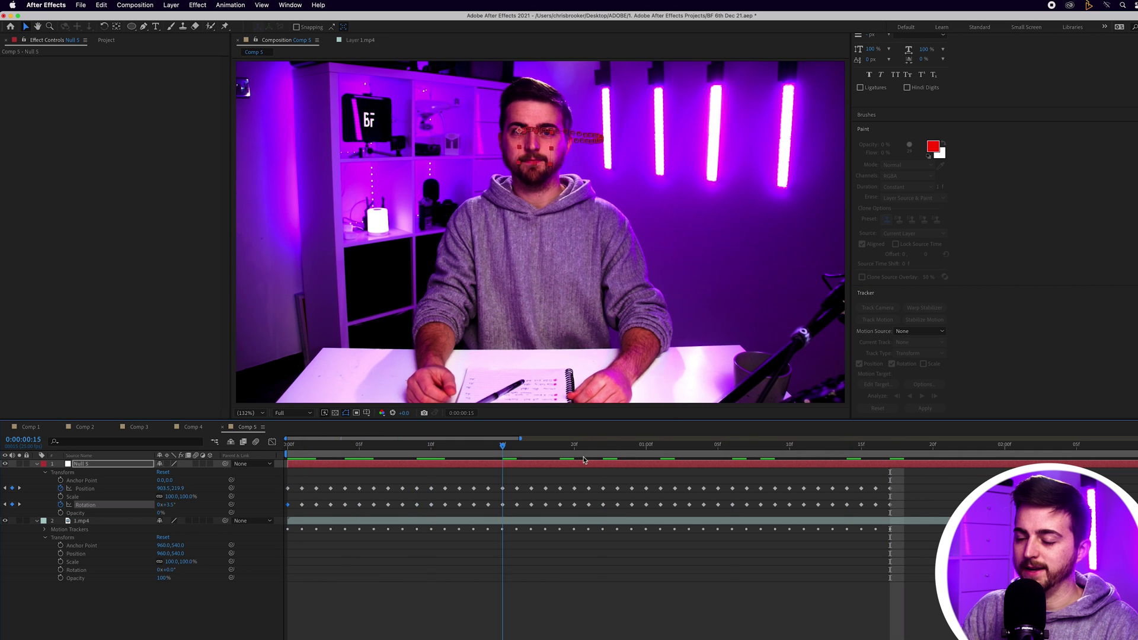
pyautogui.moveTo(867, 462); pyautogui.dragTo(125, 467)
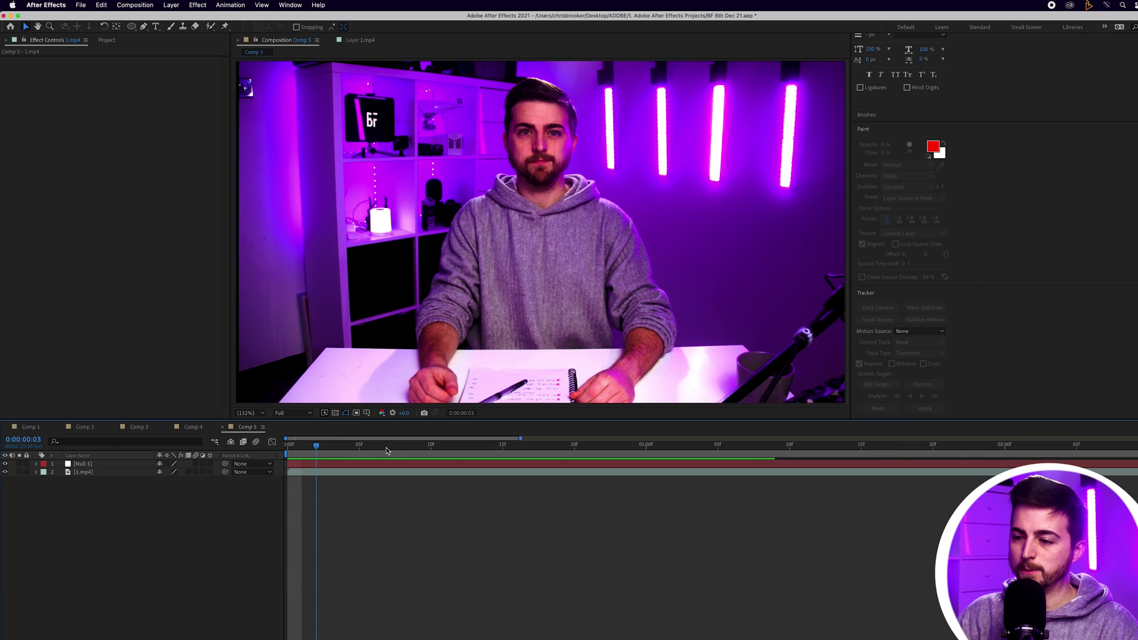
# Inspect how the null's tracked motion path follows the eyes through Comp 5, then return to the start with the whole frame in view
pyautogui.moveTo(385, 448); pyautogui.dragTo(62, 473)
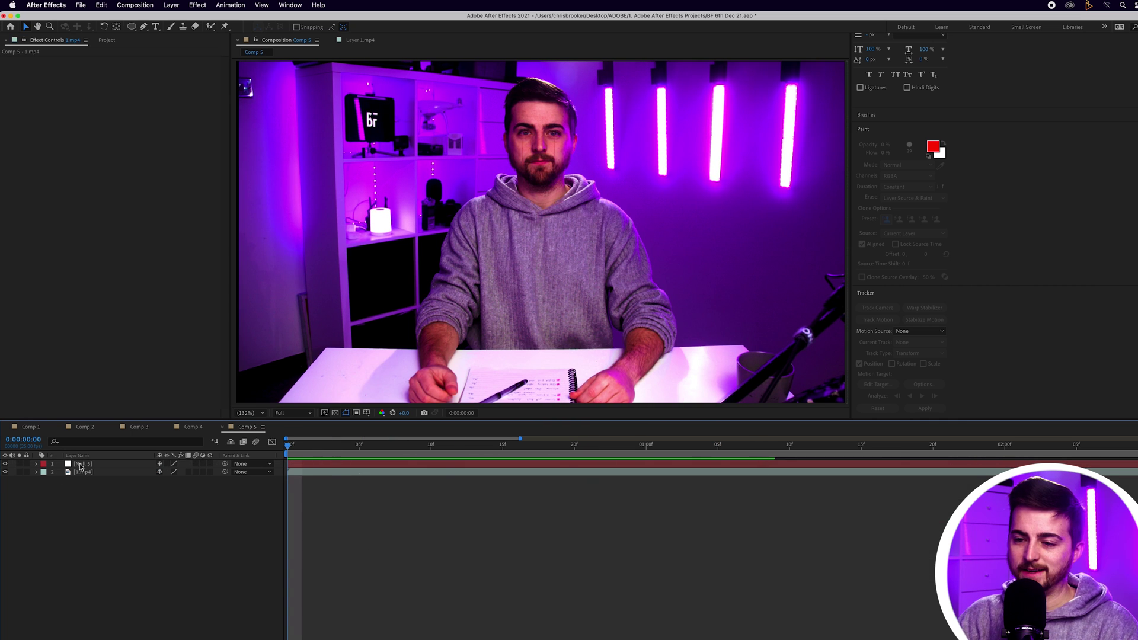
pyautogui.click(80, 464)
pyautogui.moveTo(305, 446); pyautogui.dragTo(490, 452)
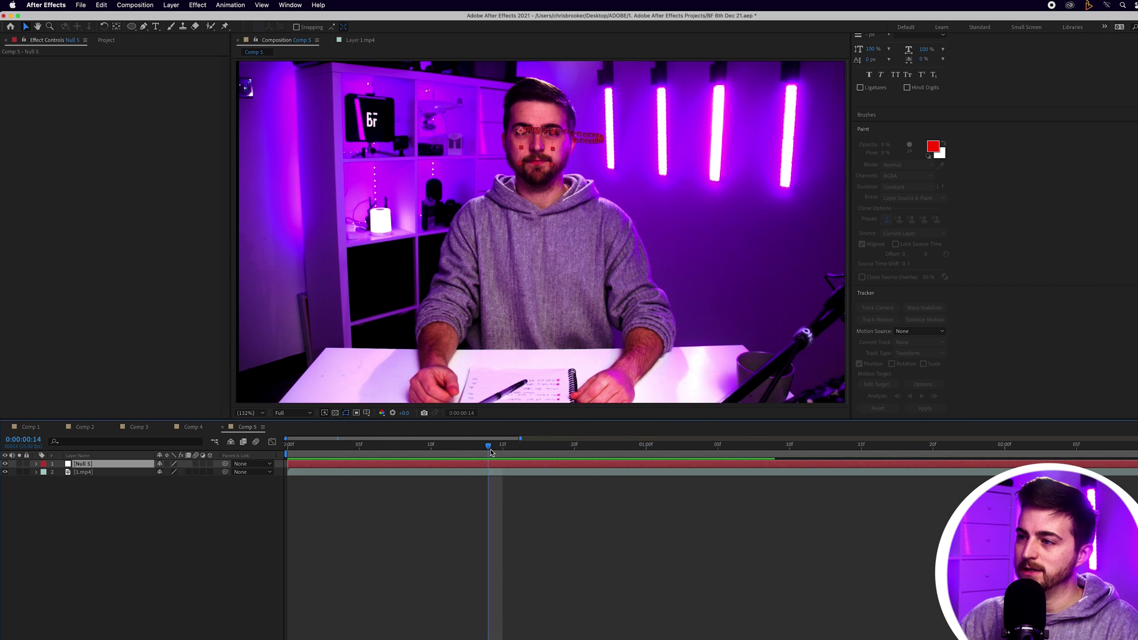
pyautogui.scroll(2, 555, 144)
pyautogui.moveTo(556, 145); pyautogui.dragTo(531, 367)
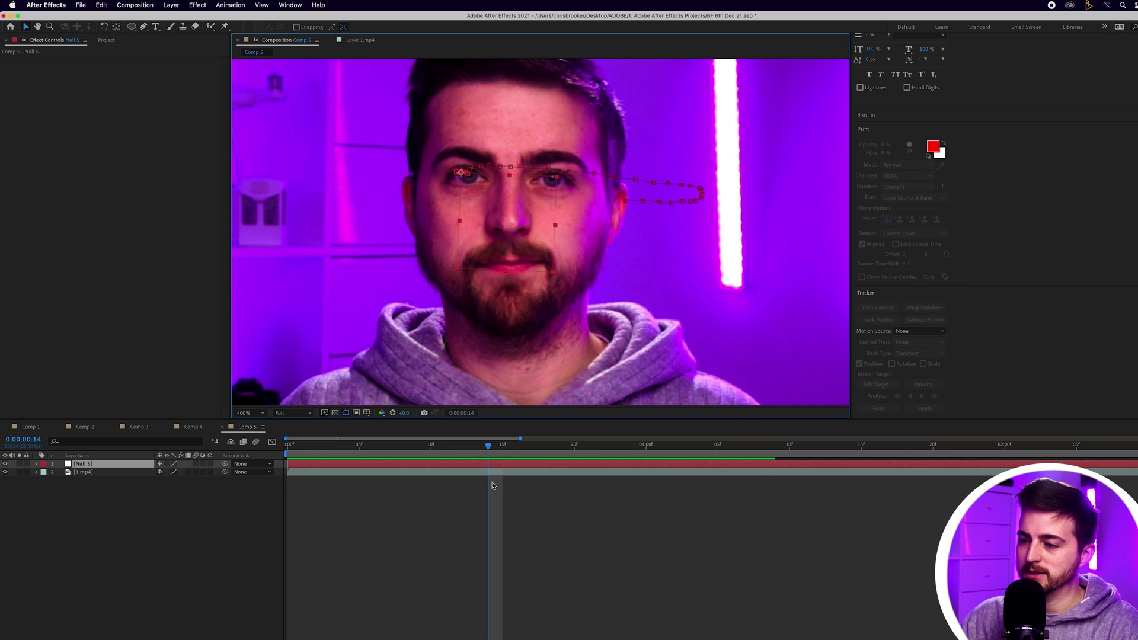
pyautogui.moveTo(491, 451); pyautogui.dragTo(656, 466)
pyautogui.press('Home')
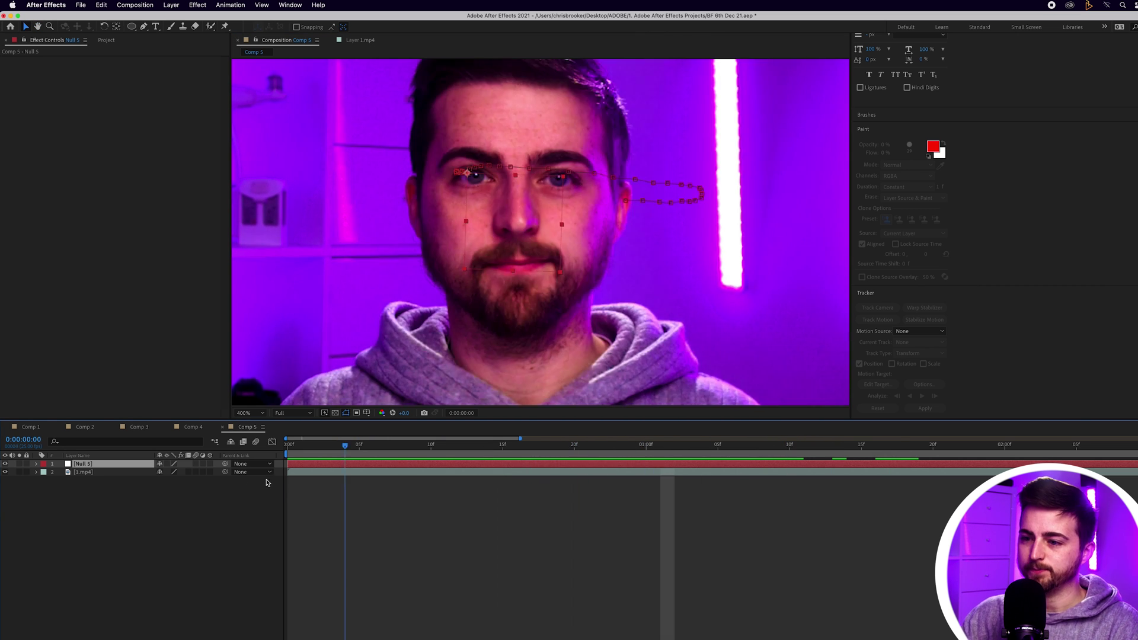
pyautogui.click(260, 423)
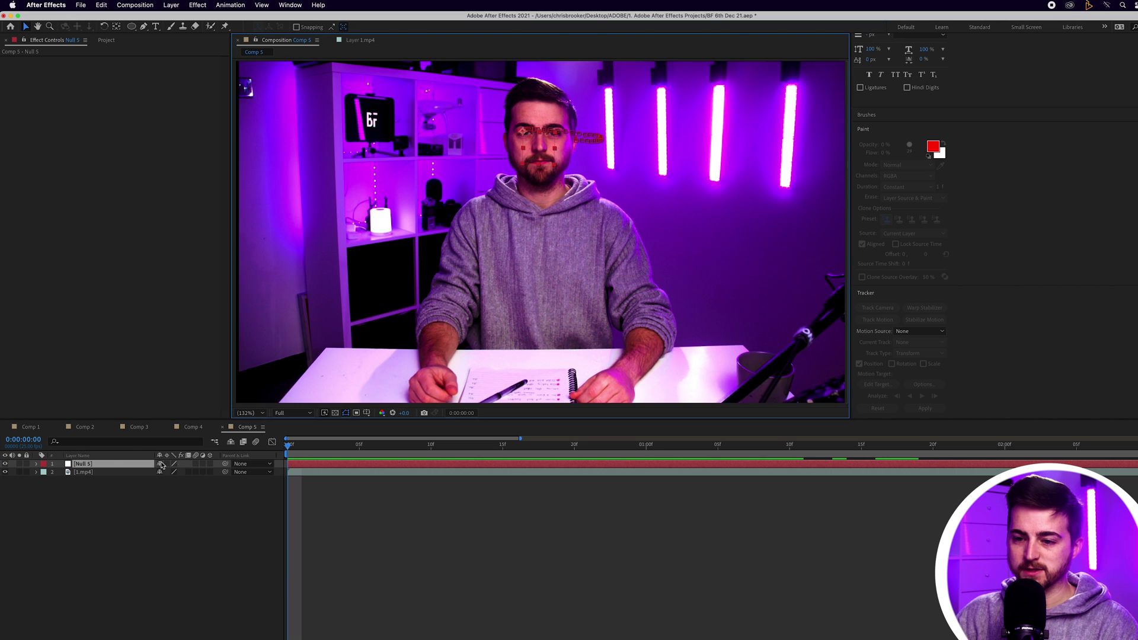
# Reveal the transform properties of both the 1.mp4 clip and the tracked null in Comp 5
pyautogui.click(36, 471)
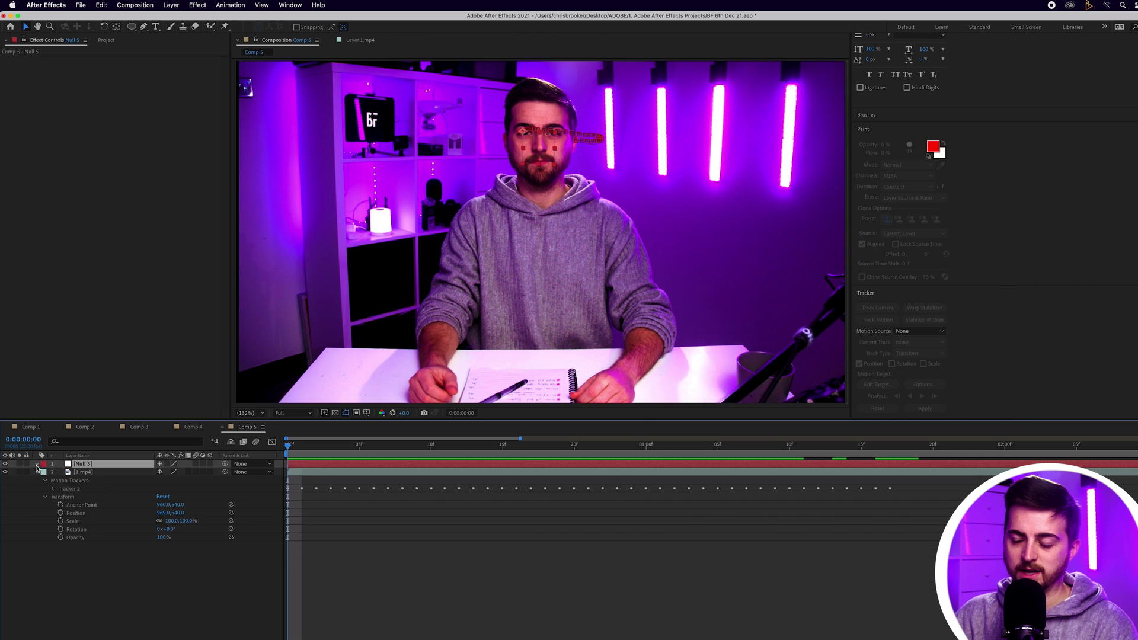
pyautogui.click(36, 464)
pyautogui.click(45, 472)
pyautogui.click(45, 473)
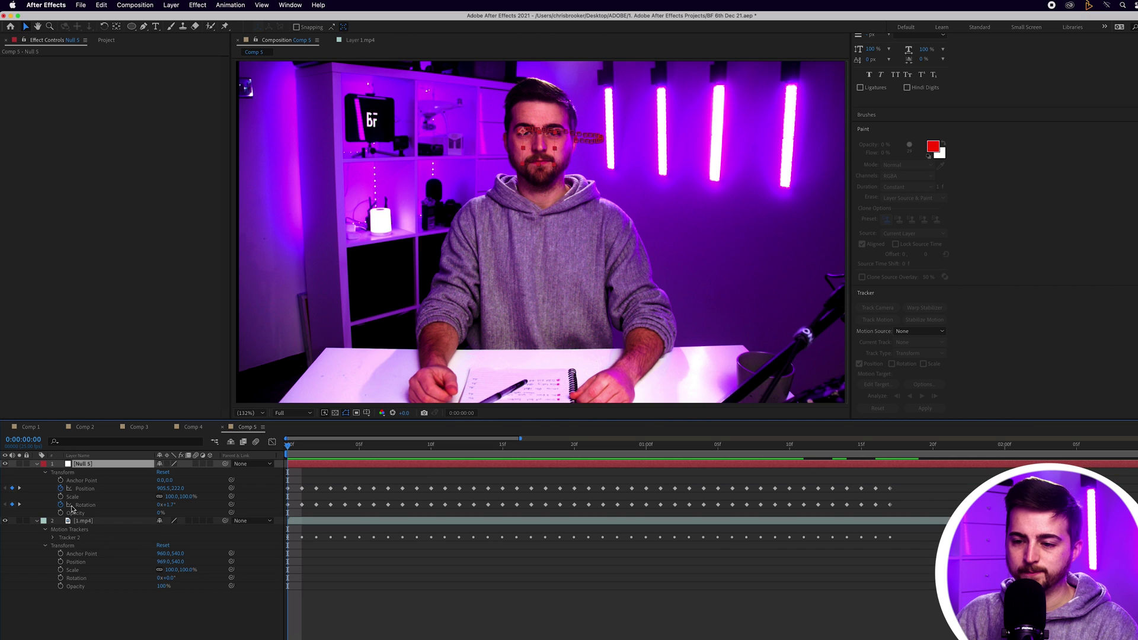
# Set the 1.mp4 clip's anchor point to 948, 227 between the eyes and its position to 949, 230 to reframe the shot
pyautogui.click(76, 554)
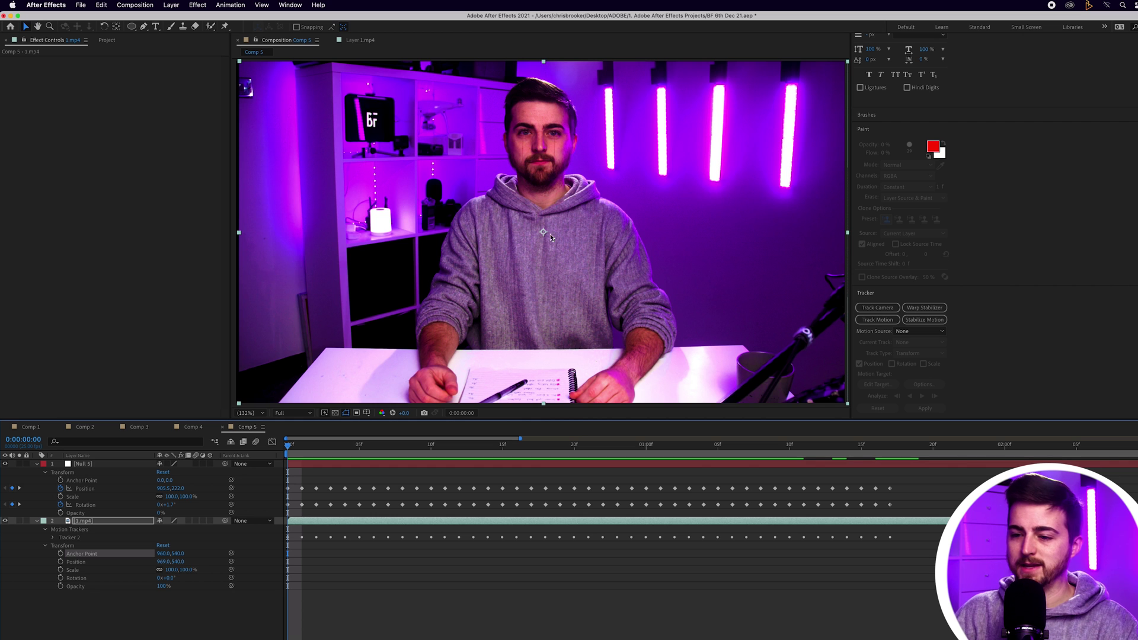
pyautogui.moveTo(179, 553); pyautogui.dragTo(3, 581)
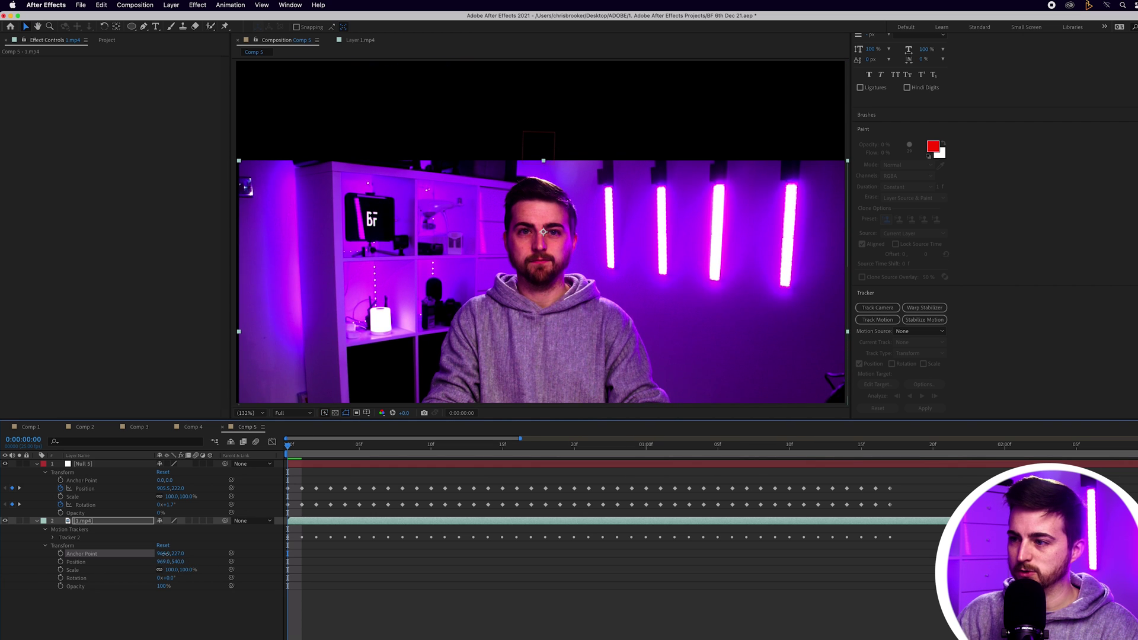
pyautogui.moveTo(164, 553); pyautogui.dragTo(16, 574)
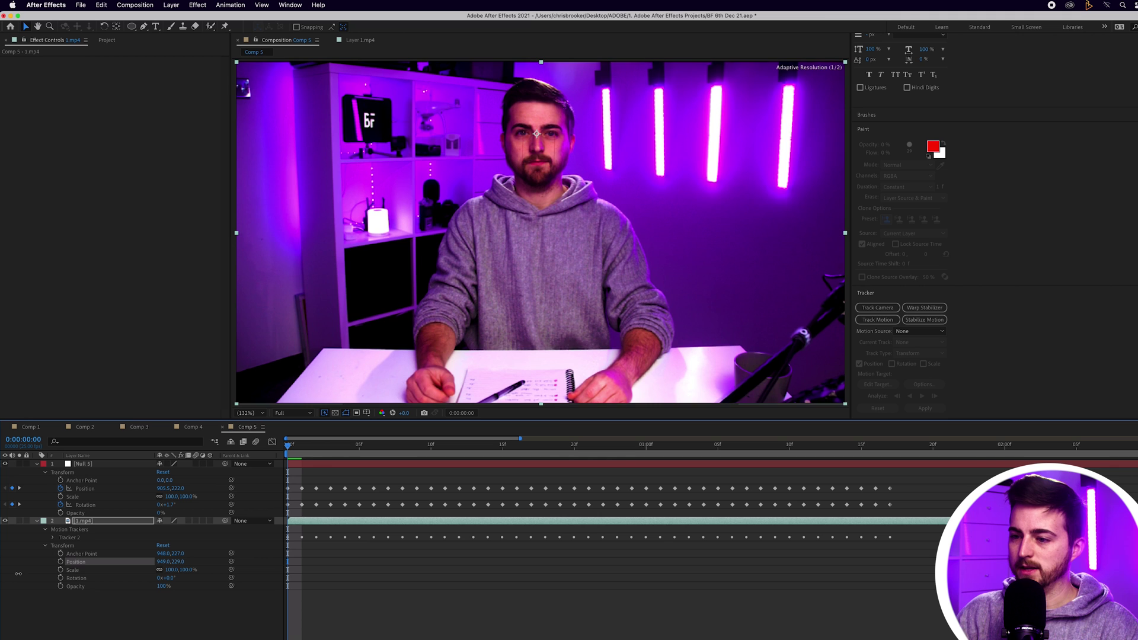
pyautogui.moveTo(288, 446); pyautogui.dragTo(252, 414)
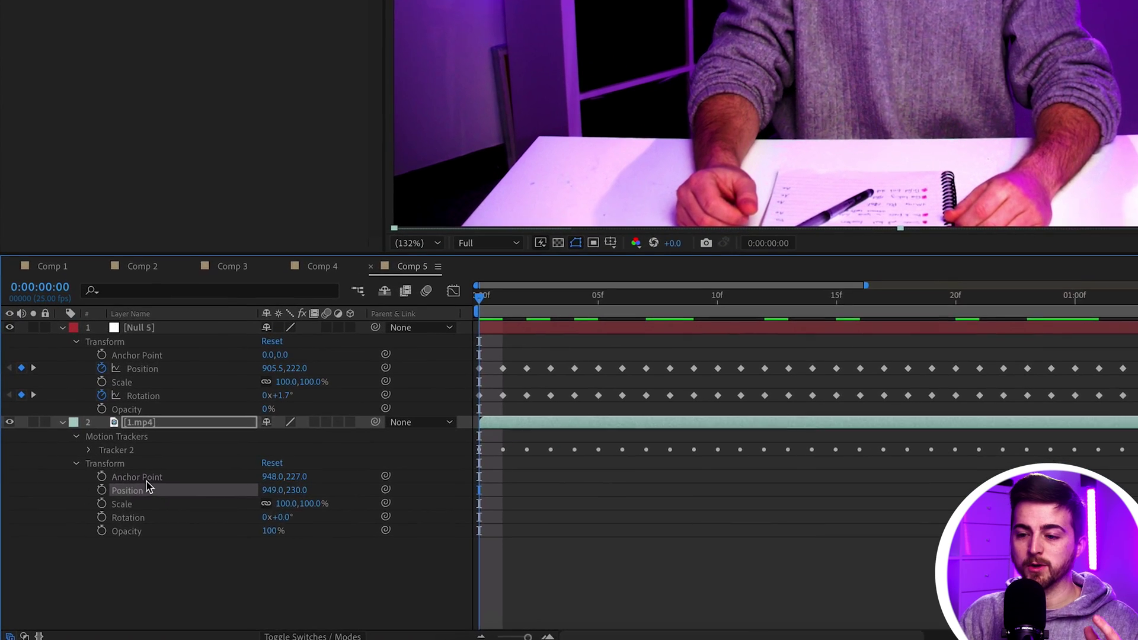
# Link the 1.mp4 clip's Anchor Point to the null's Position property and preview the locked face
pyautogui.click(128, 504)
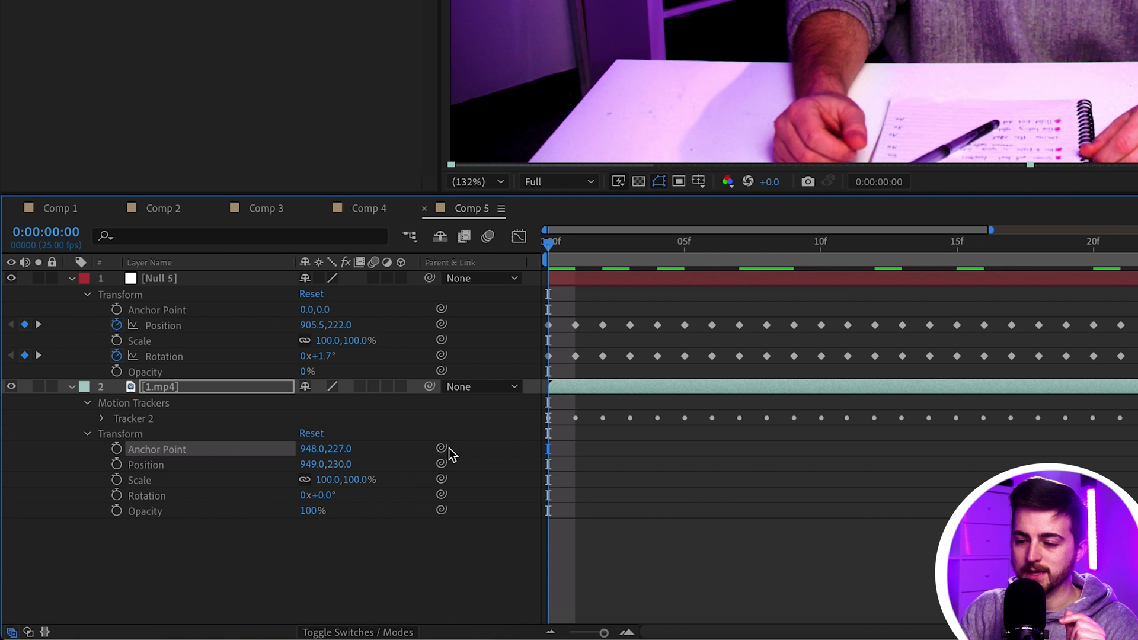
pyautogui.moveTo(441, 448); pyautogui.dragTo(161, 330)
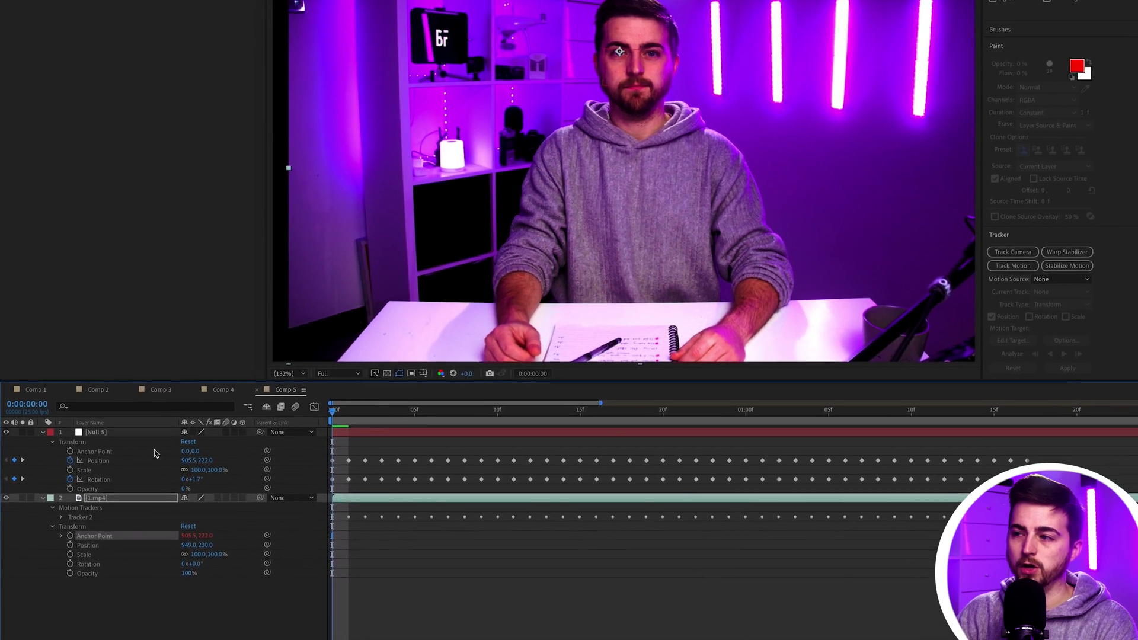
pyautogui.press('space')
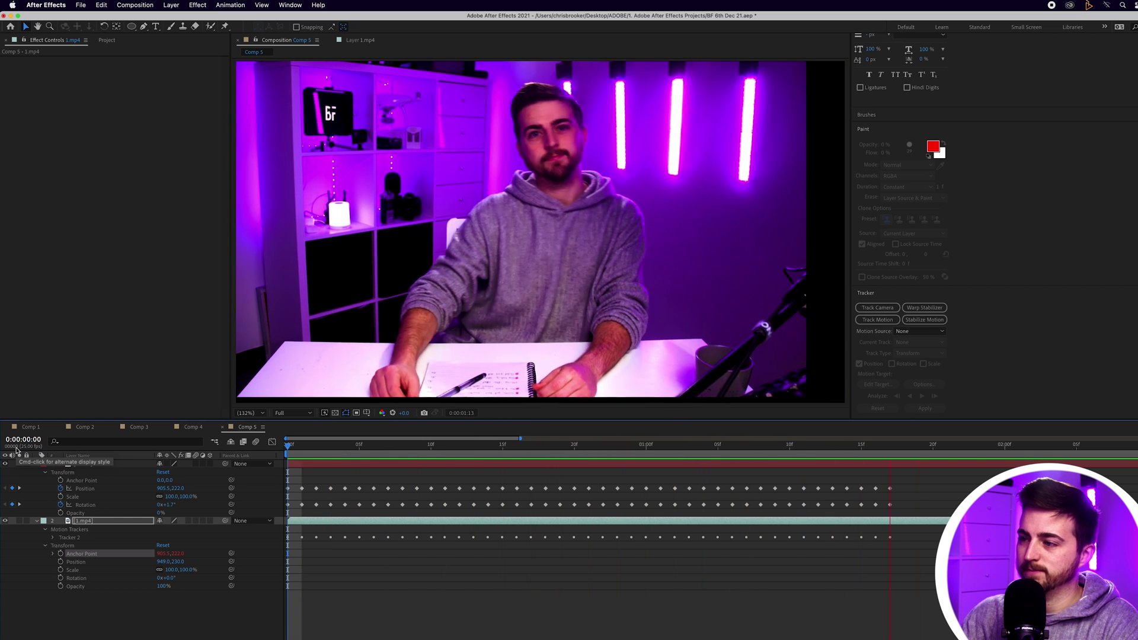
pyautogui.press('space')
pyautogui.press('space')
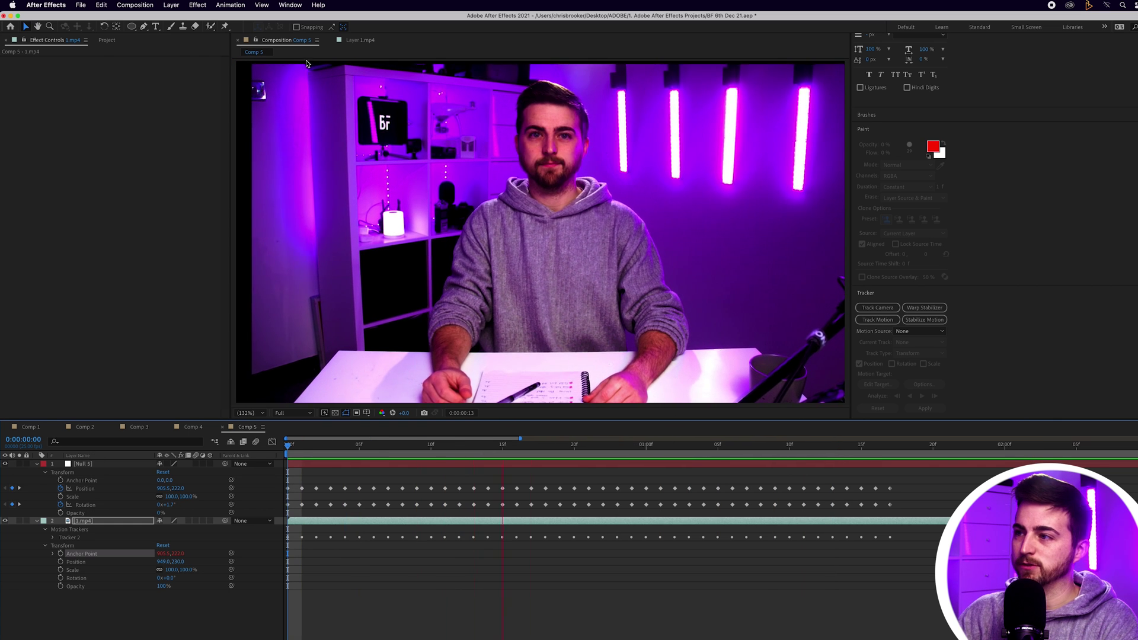
pyautogui.press('space')
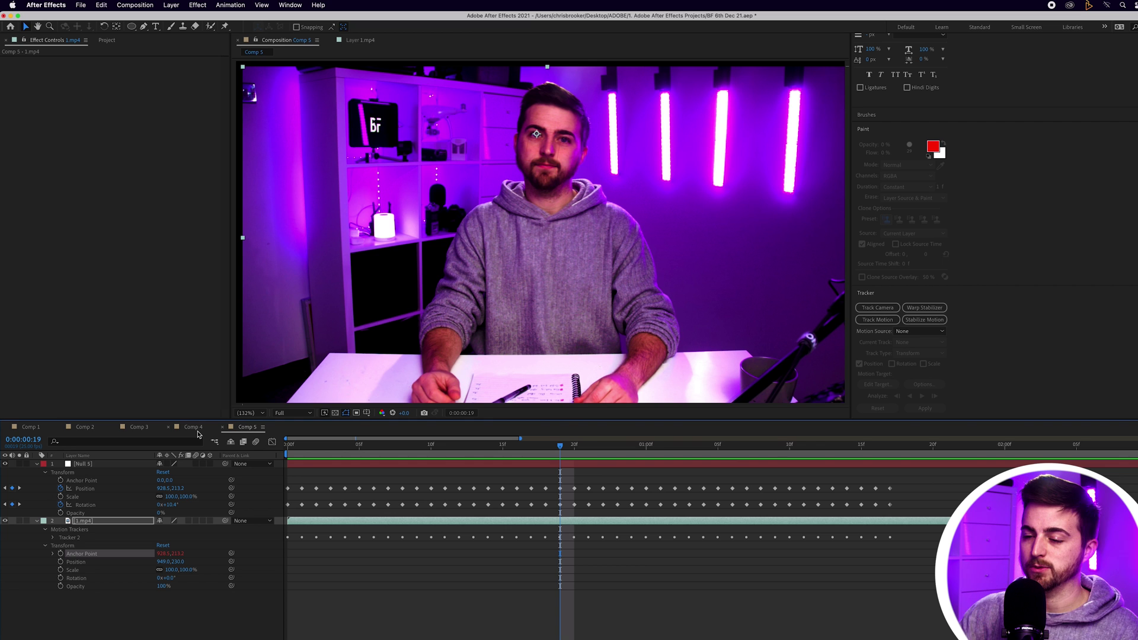
# Copy the Motion Tile effect from the clip in Comp 4 onto the 1.mp4 clip in Comp 5 and preview the filled edges
pyautogui.click(195, 427)
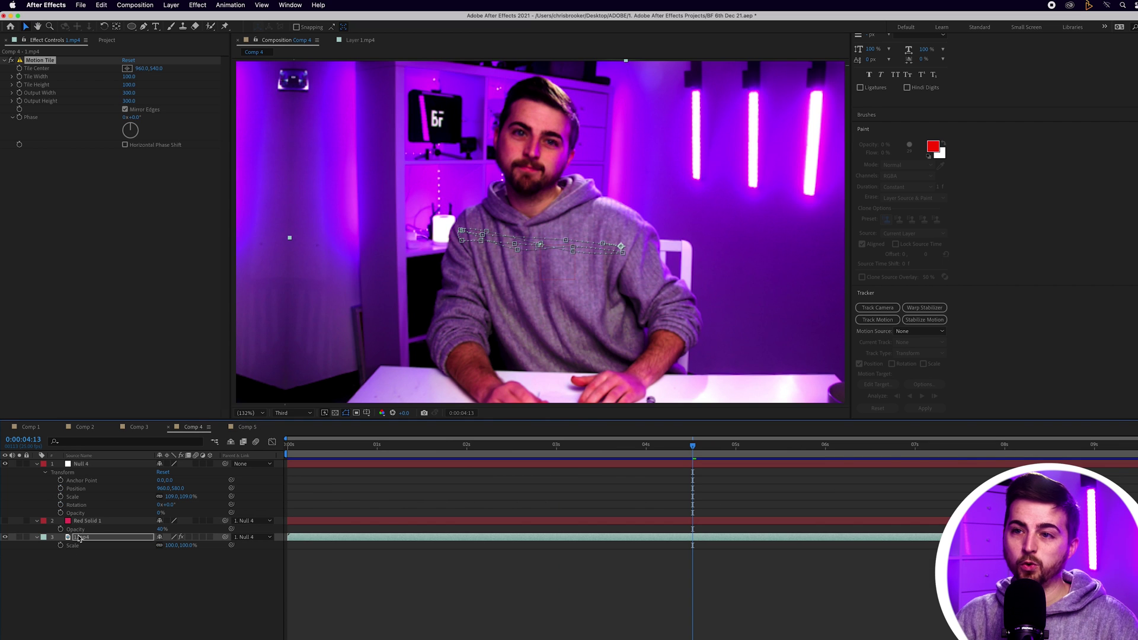
pyautogui.click(60, 139)
pyautogui.click(47, 61)
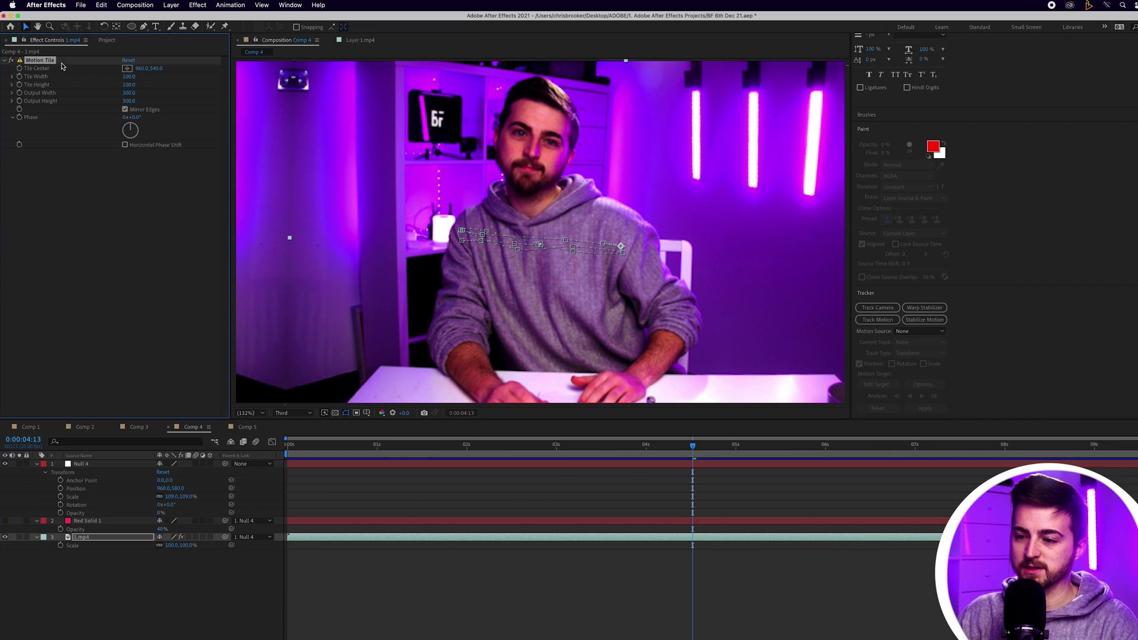
pyautogui.click(245, 428)
pyautogui.click(111, 522)
pyautogui.press('super+v')
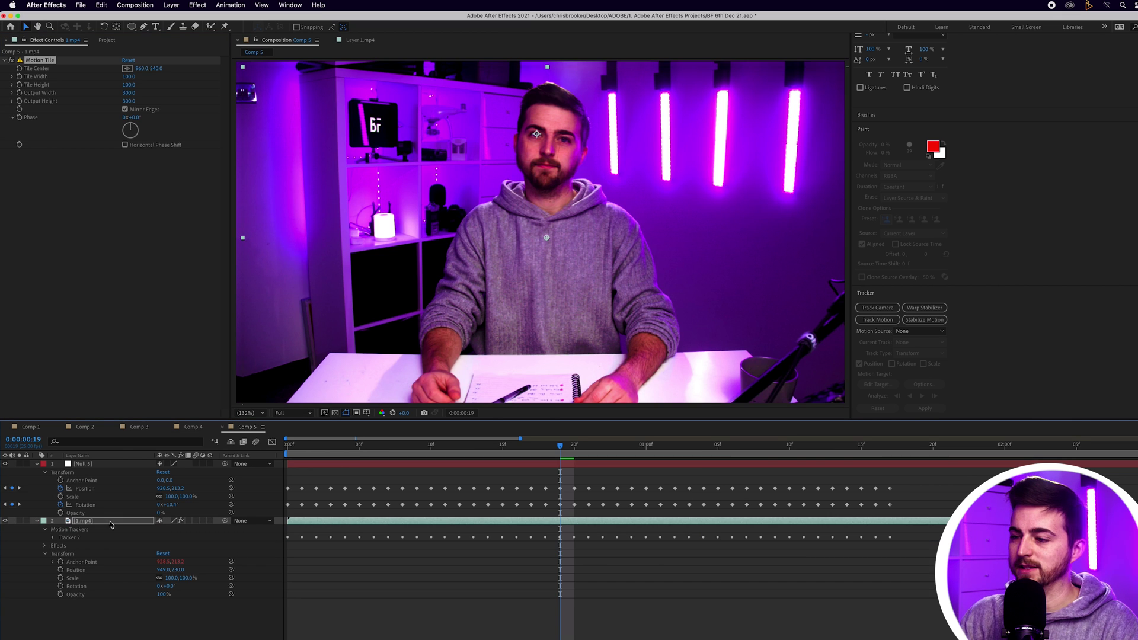
pyautogui.press('space')
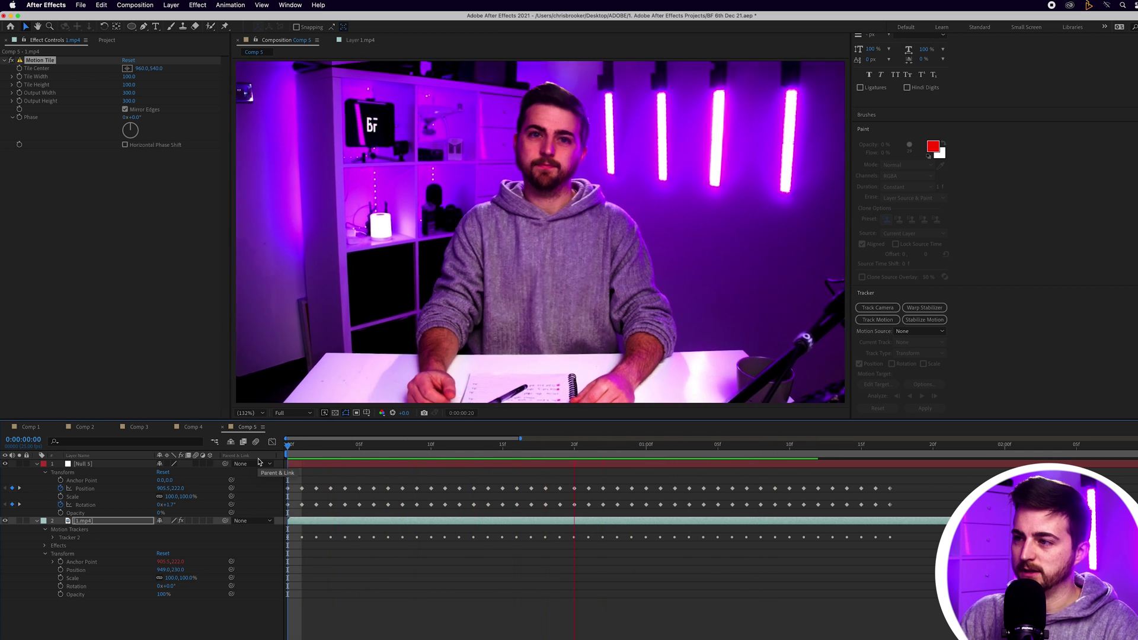
pyautogui.press('space')
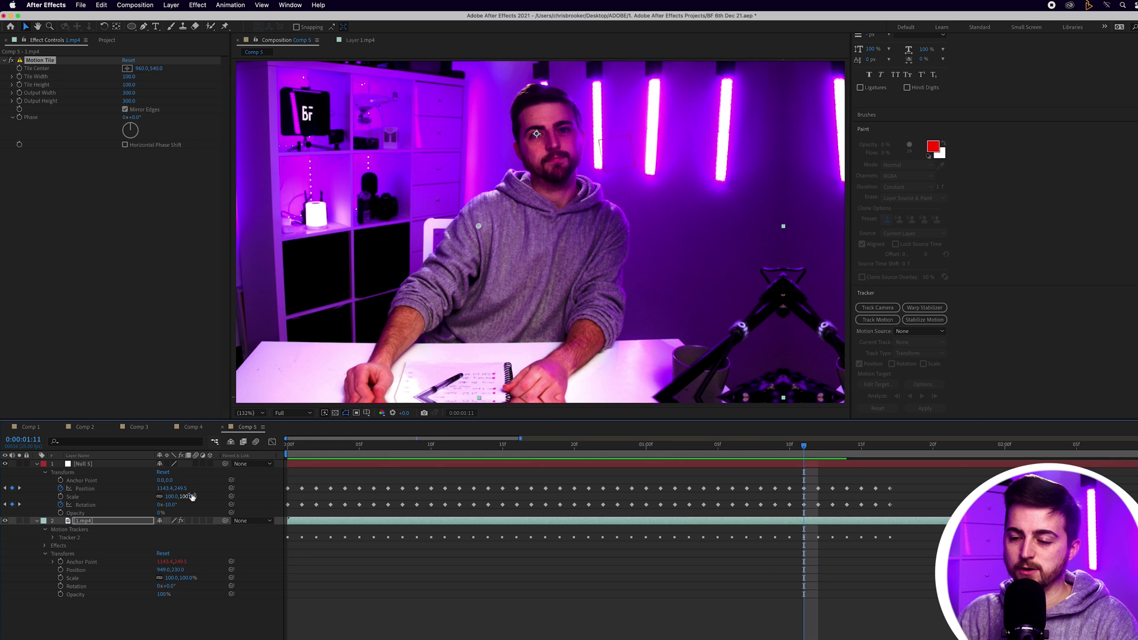
# Enable motion blur for both layers and for Comp 5, and preview from the start
pyautogui.click(286, 583)
pyautogui.press('super+a')
pyautogui.click(195, 464)
pyautogui.click(196, 464)
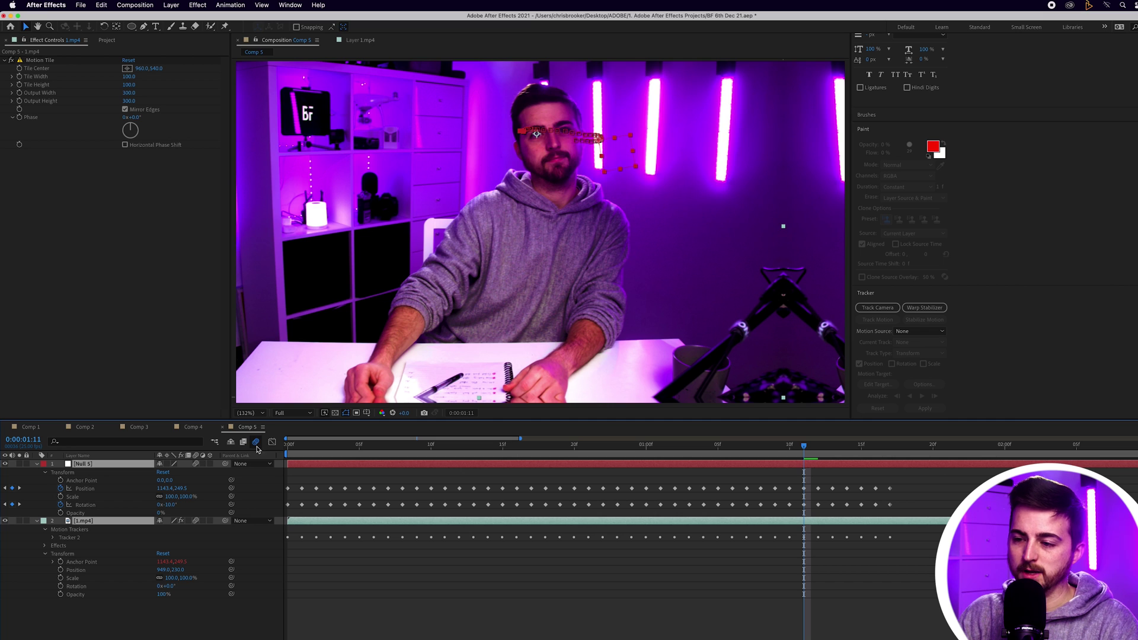
pyautogui.press('Home')
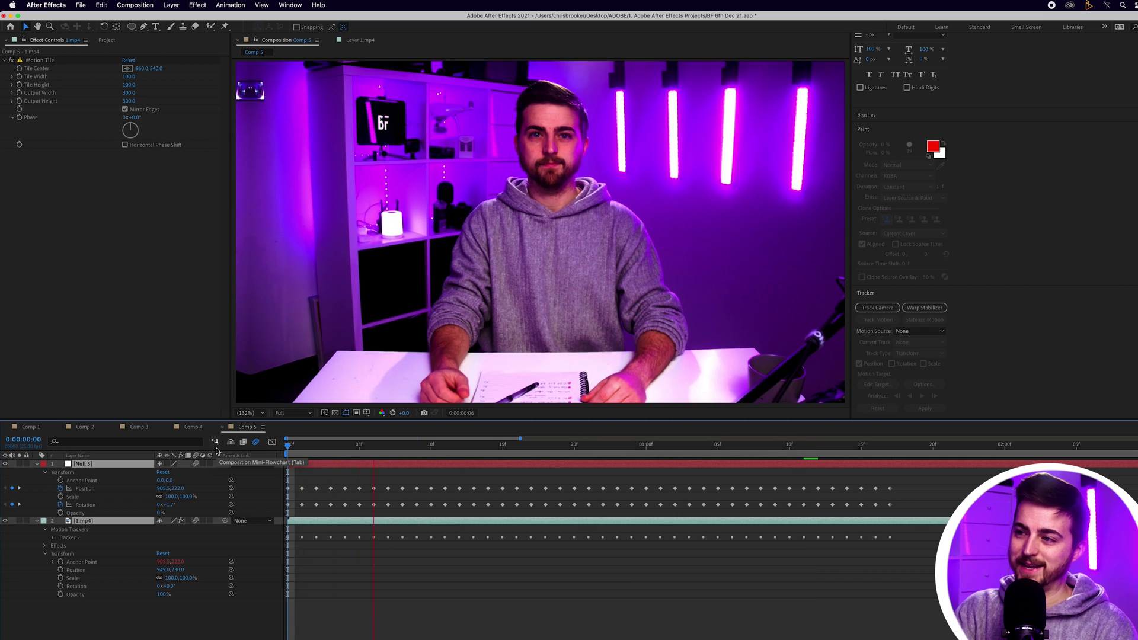